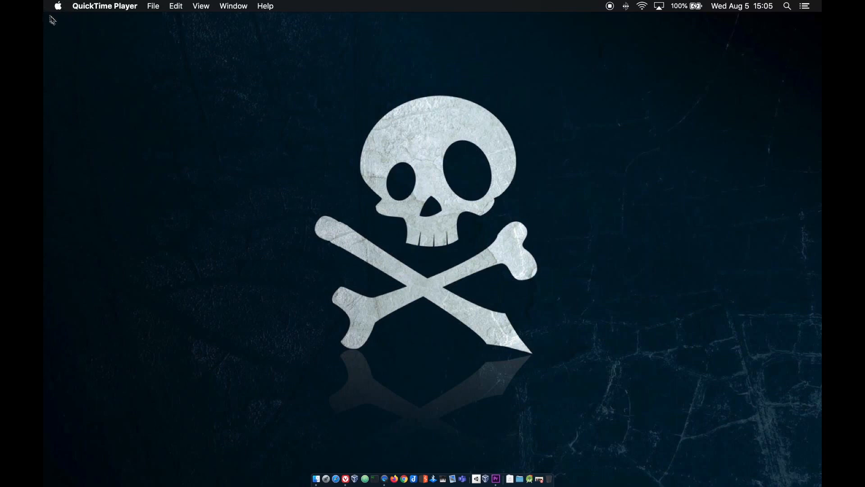
Check this Mac's hardware and macOS version in About This Mac
left_click(58, 7)
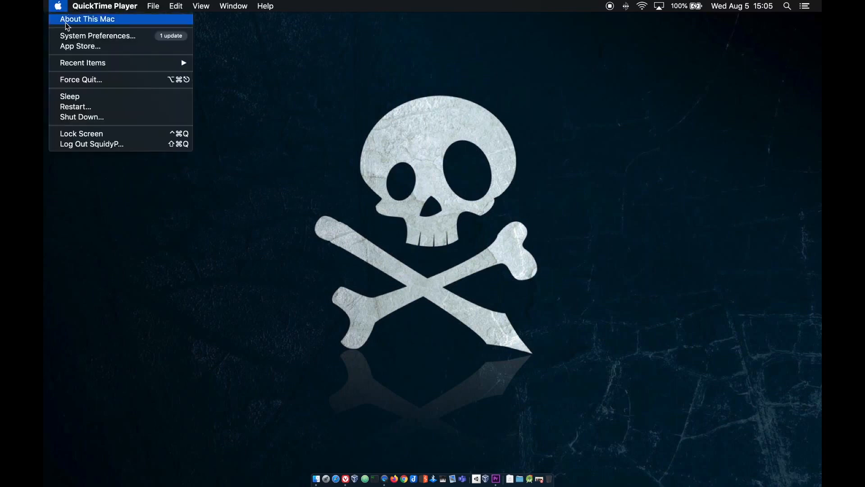
left_click(92, 19)
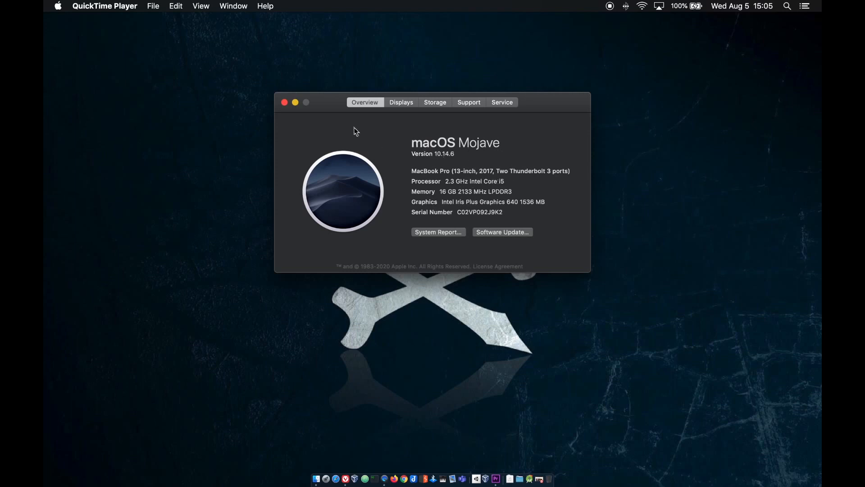
left_click(285, 103)
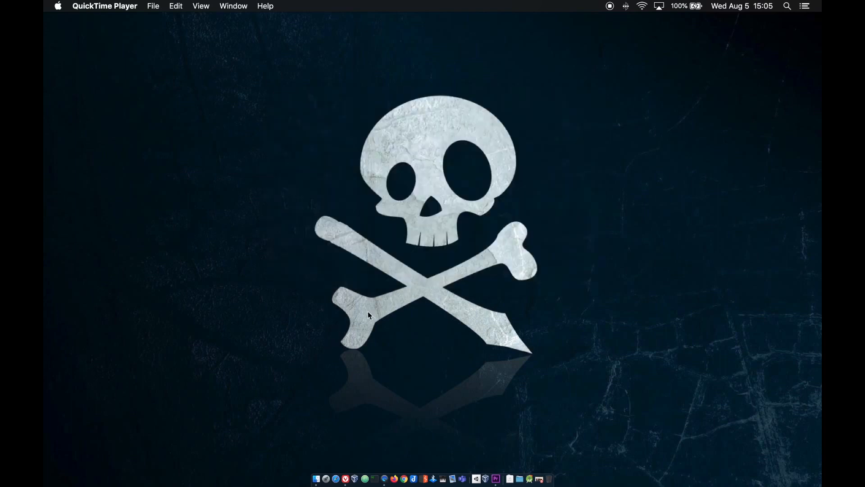
In Vivaldi, go to virtualbox.org and download VirtualBox 6.1.12 for OS X hosts
left_click(543, 471)
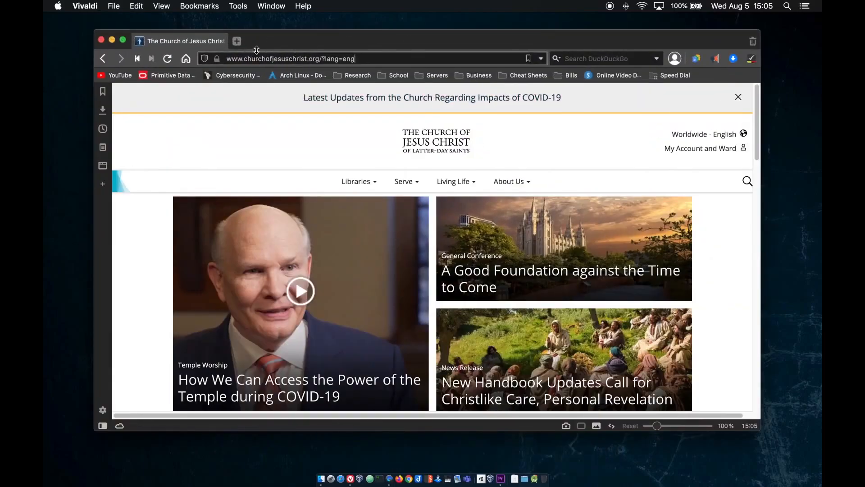
left_click(398, 56)
type("virtu")
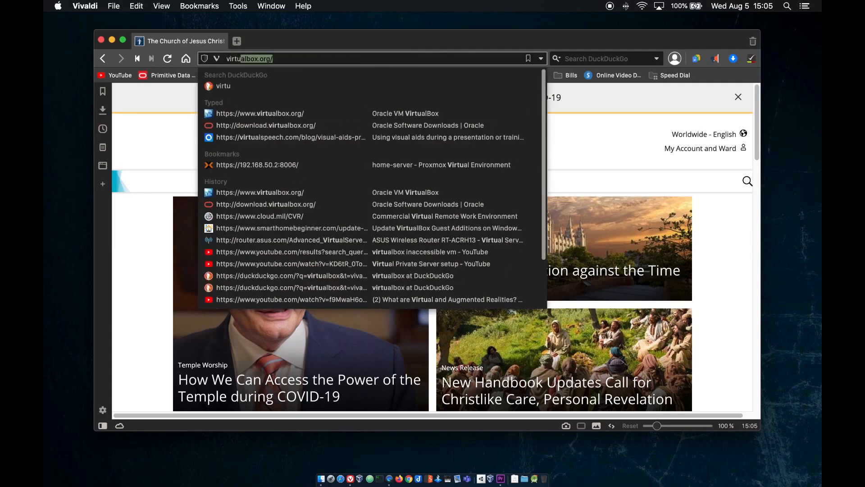
key("Return")
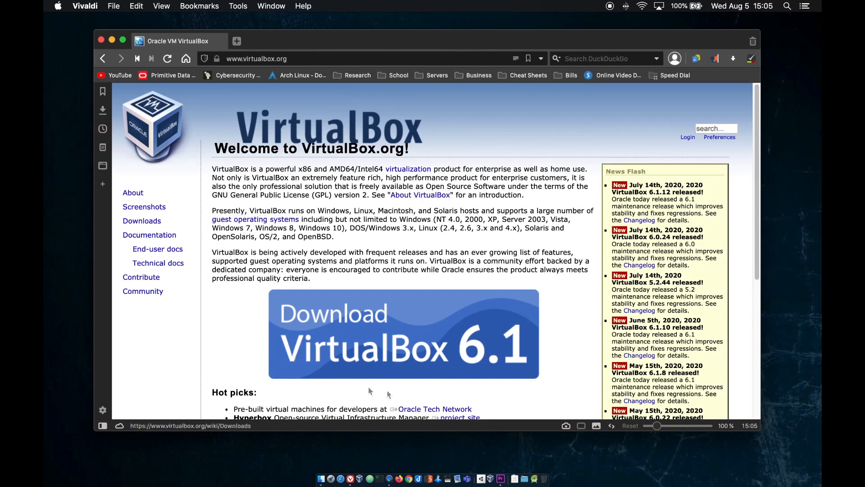
left_click(407, 313)
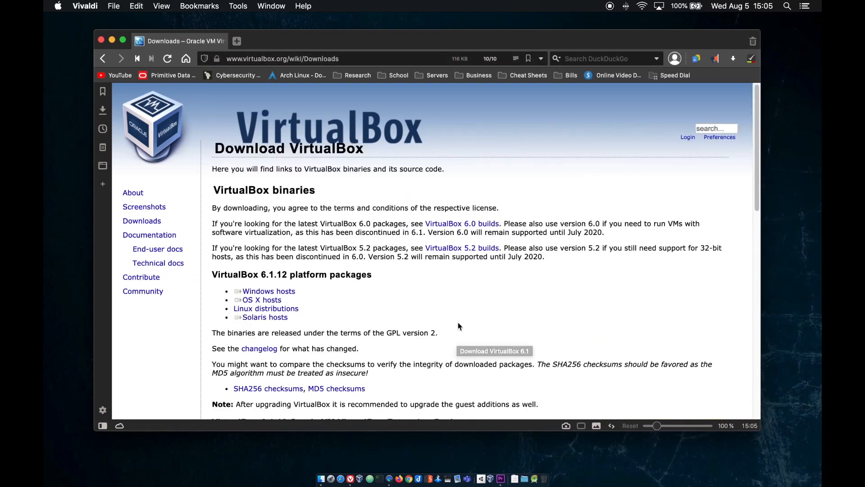
left_click(266, 304)
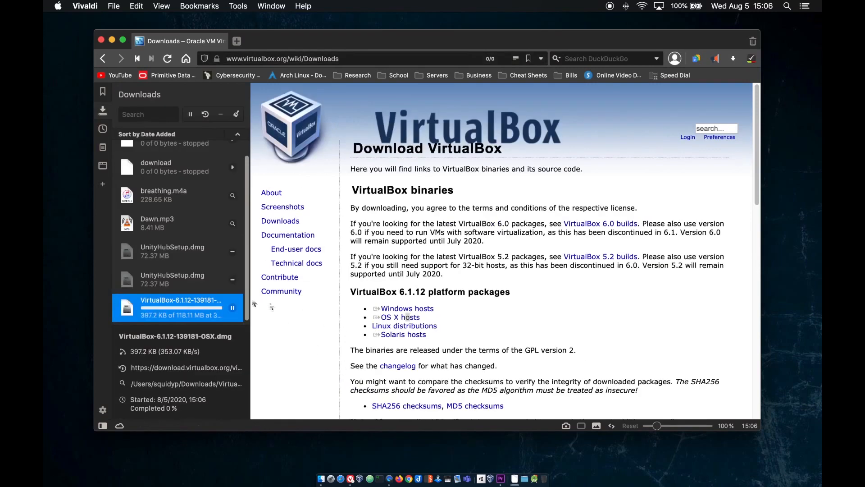
Clear finished entries from the downloads list and hide the panel
left_click(236, 116)
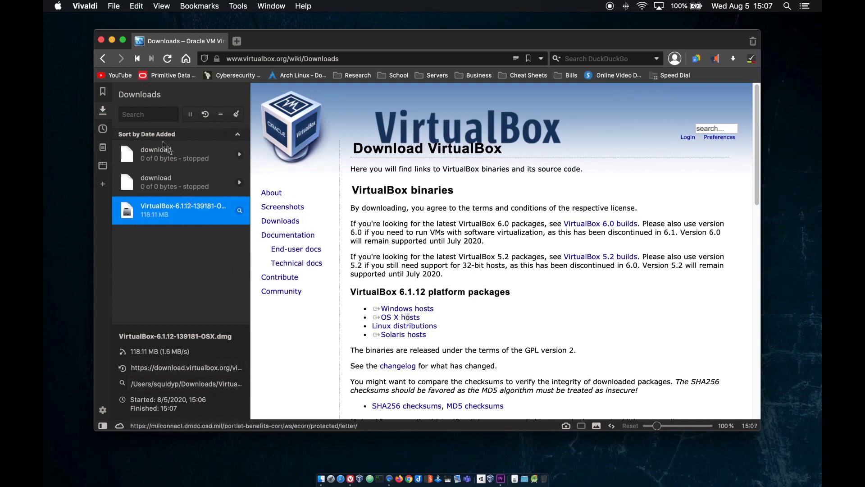
left_click(102, 111)
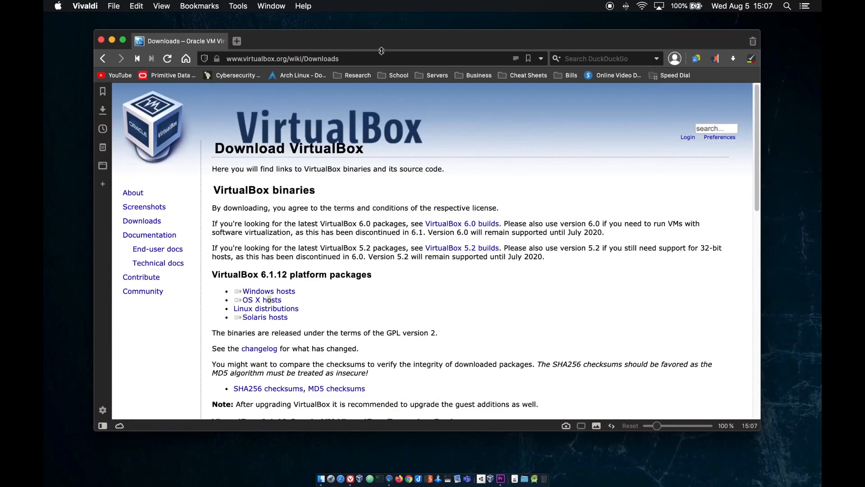
left_click(383, 55)
Google 'Window 10 download' and scroll to Microsoft's Windows 10 Disc Image (ISO File) result
type("google.com")
key("Return")
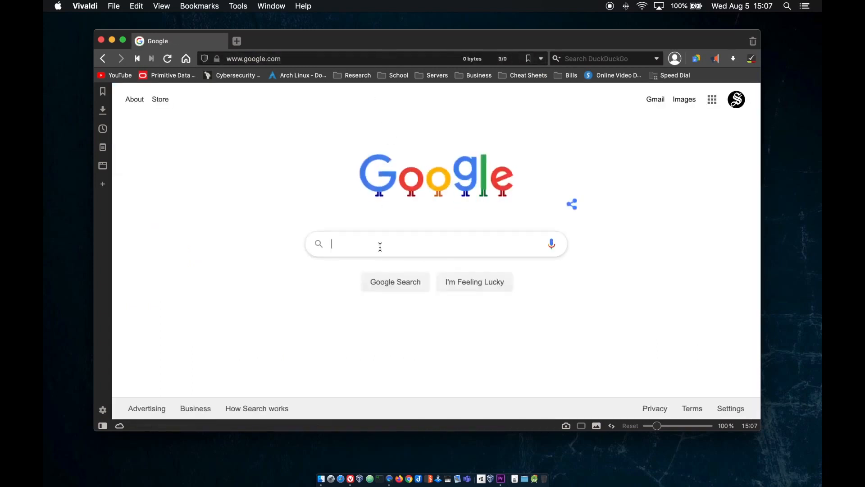
type("Window")
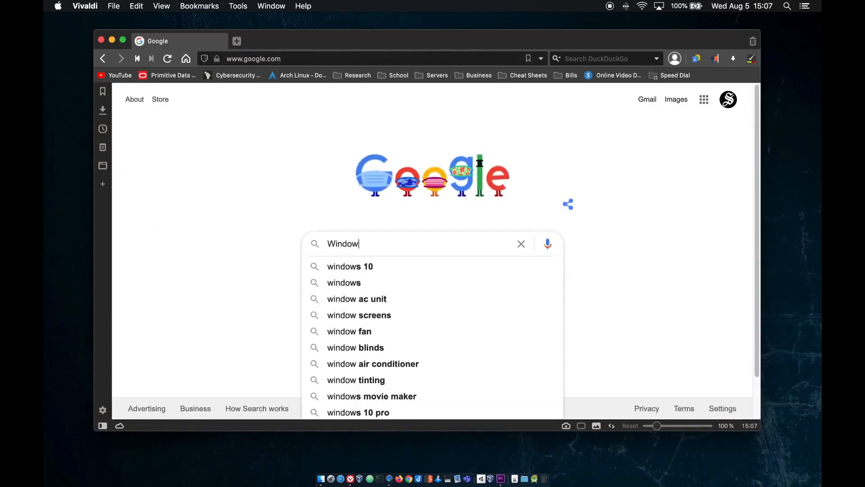
type(" 10 dowl")
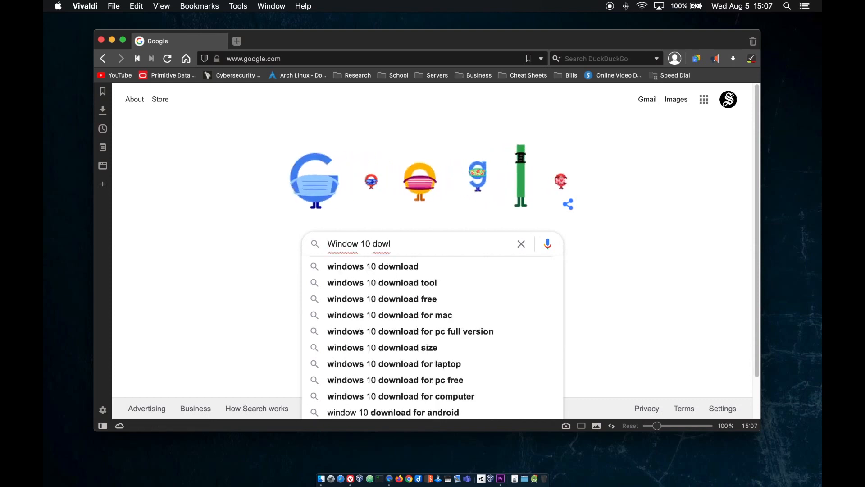
type("oa")
key("Return")
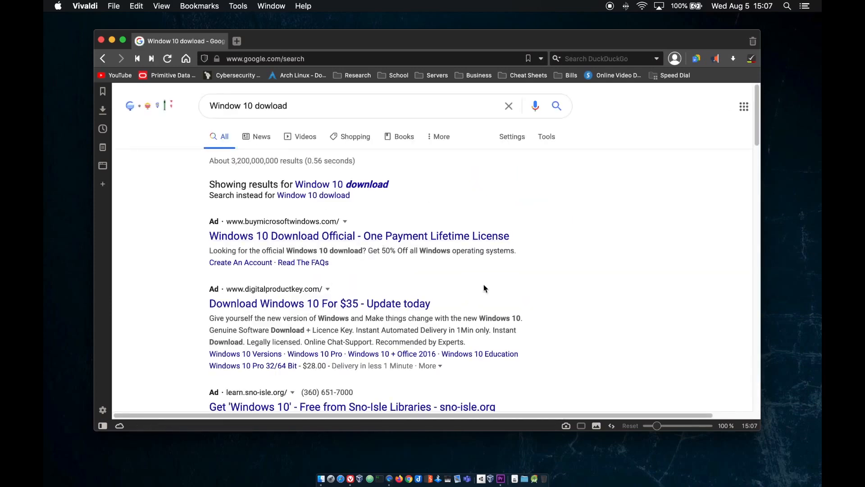
scroll(484, 289, "down", 1)
left_click(369, 176)
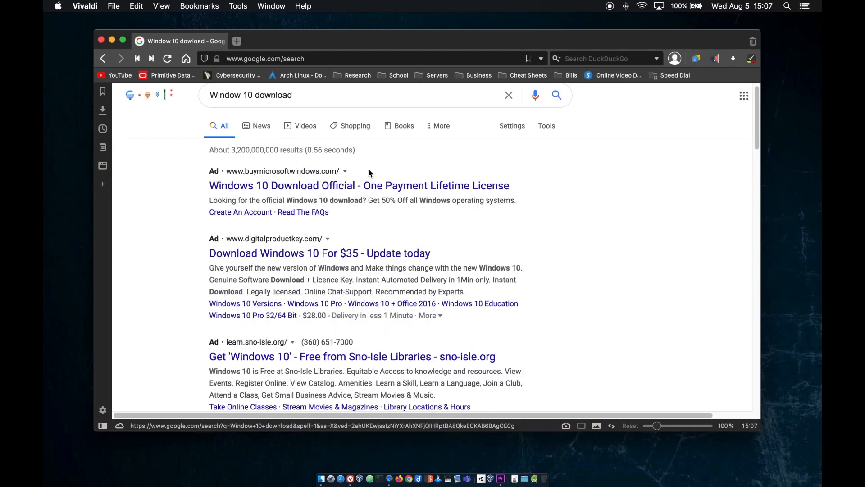
scroll(518, 273, "down", 5)
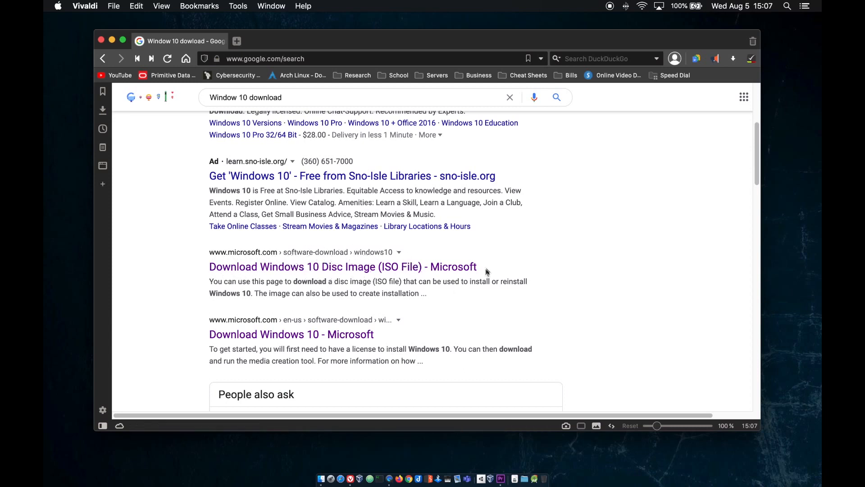
On Microsoft's ISO page, choose edition Windows 10 and English, then download the 64-bit ISO
left_click(278, 270)
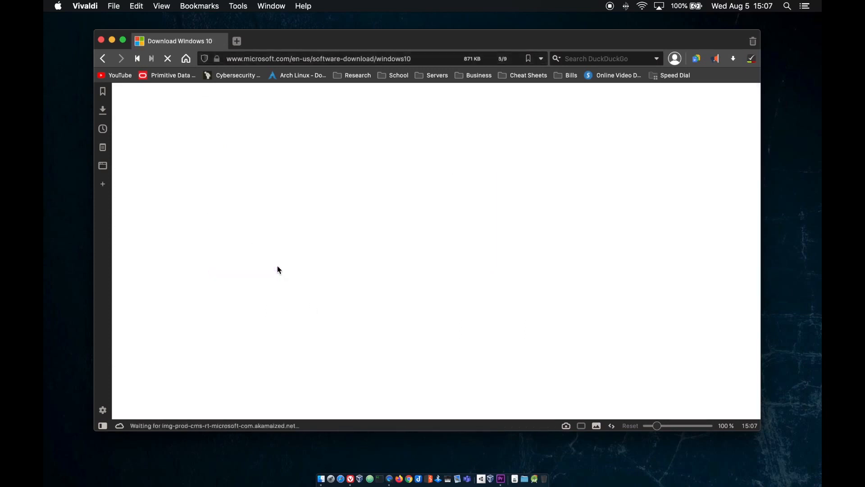
scroll(264, 294, "down", 5)
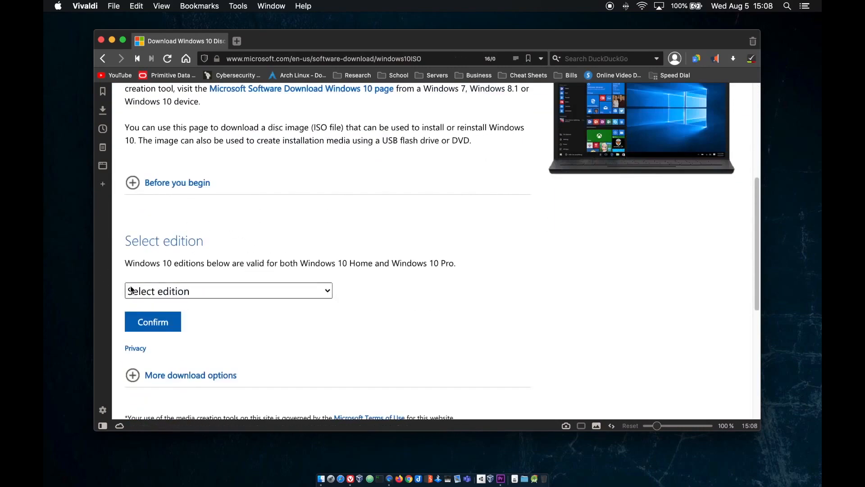
left_click(283, 290)
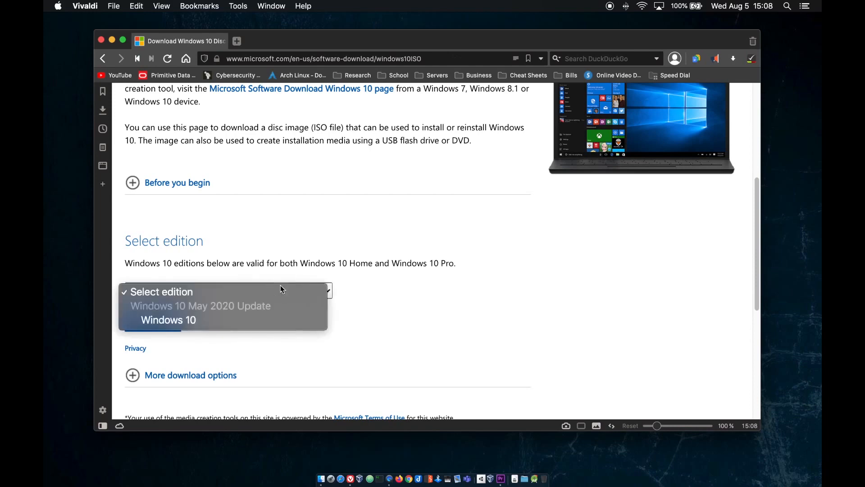
left_click(235, 319)
scroll(243, 318, "down", 2)
left_click(150, 284)
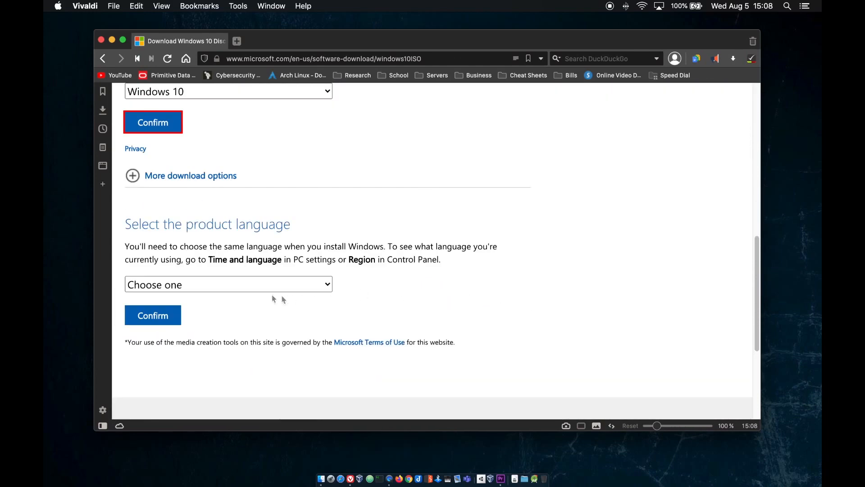
left_click(265, 284)
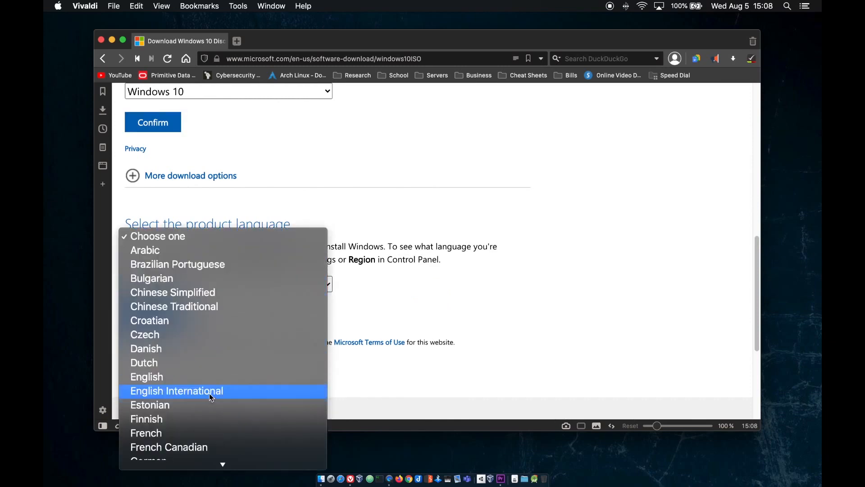
left_click(196, 379)
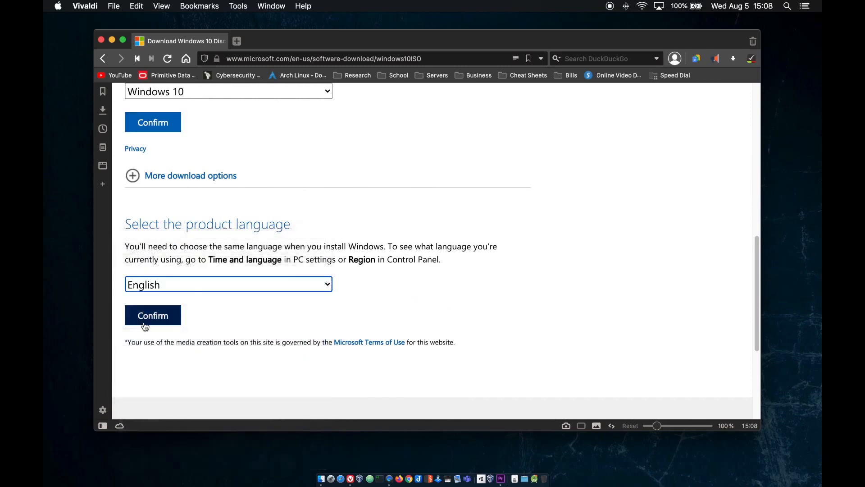
left_click(148, 323)
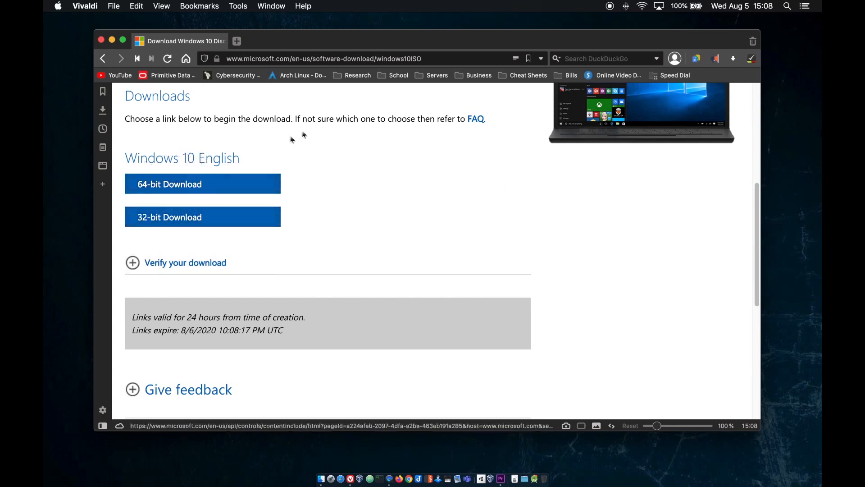
left_click(183, 191)
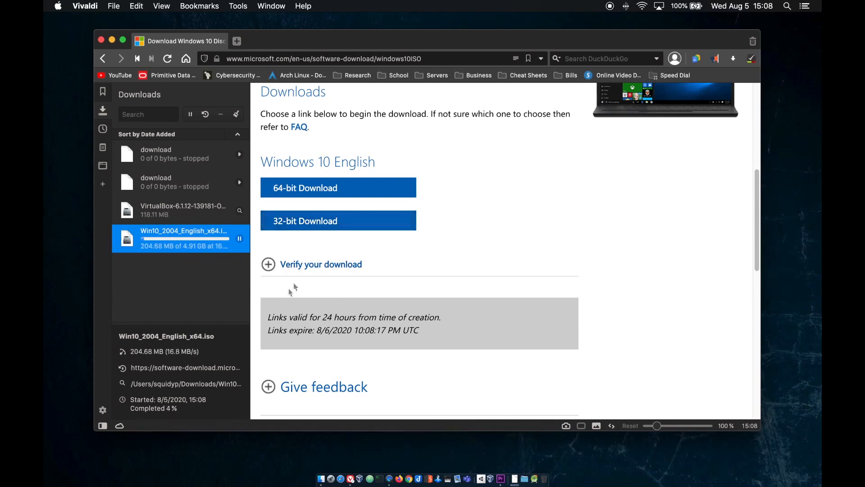
Clear old finished entries from Vivaldi's downloads list, then close the browser
left_click(236, 115)
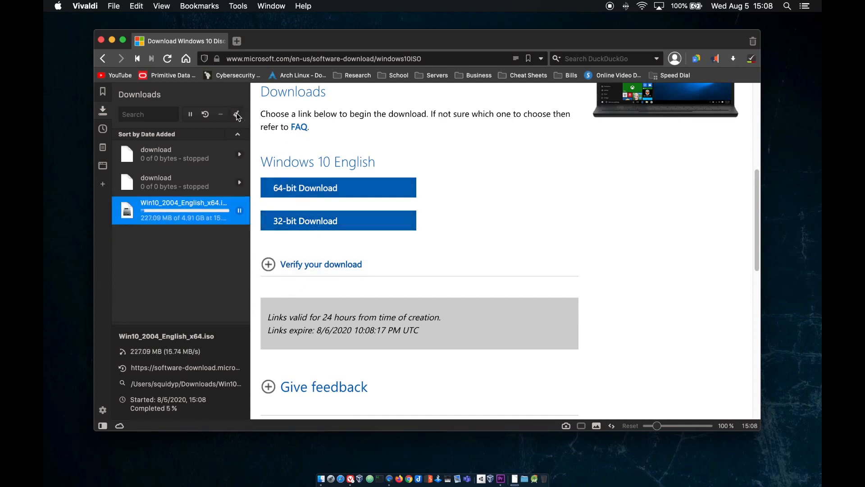
left_click(221, 151)
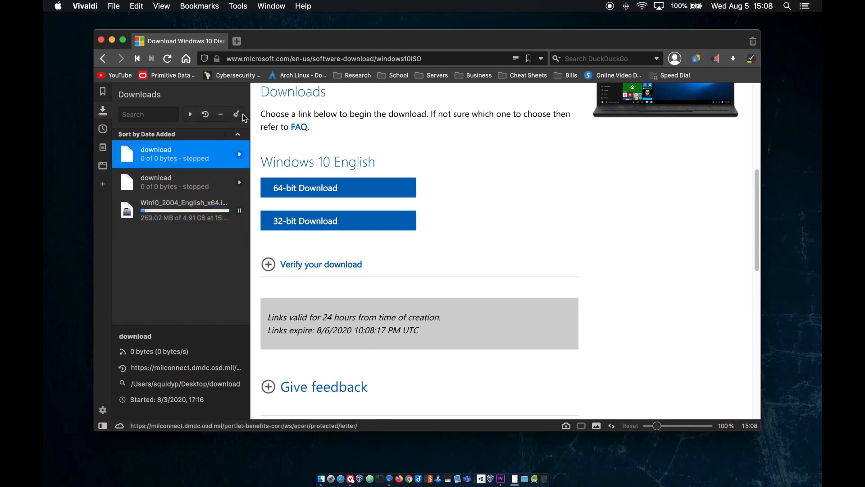
left_click(237, 116)
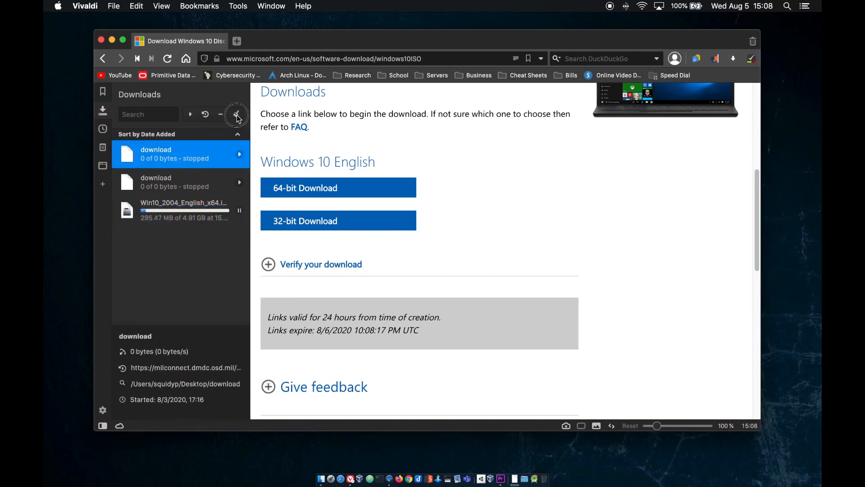
left_click(181, 182)
left_click(185, 216)
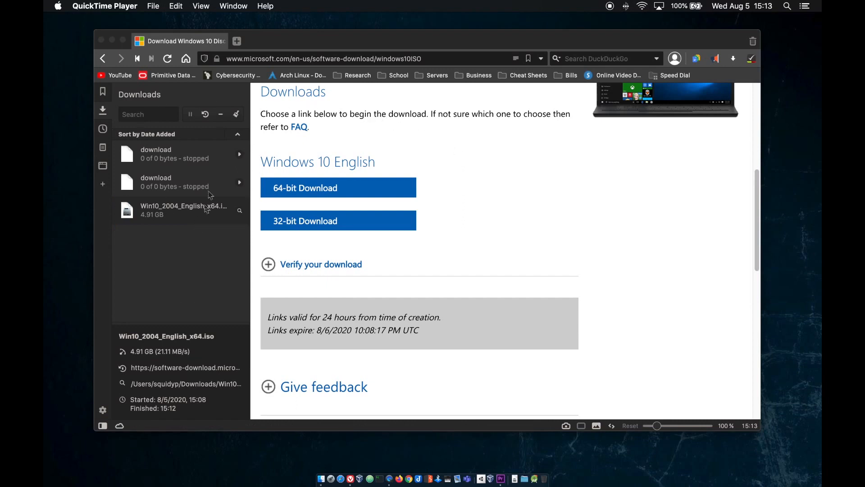
left_click(260, 41)
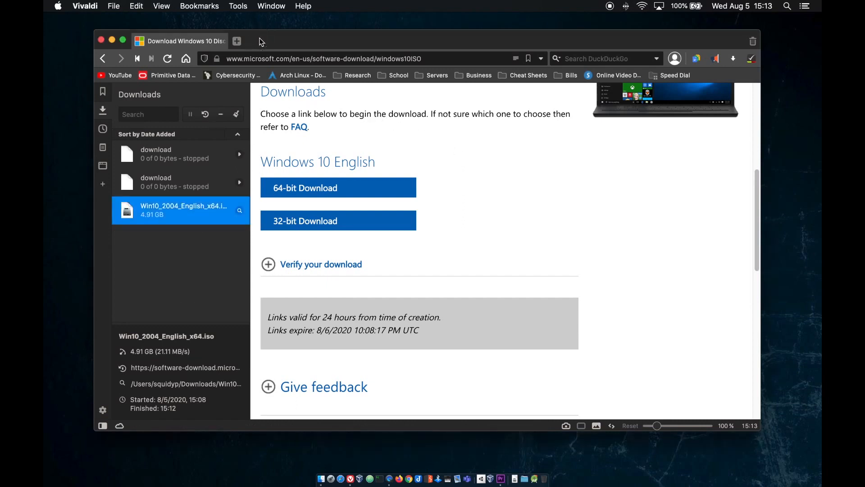
left_click(101, 40)
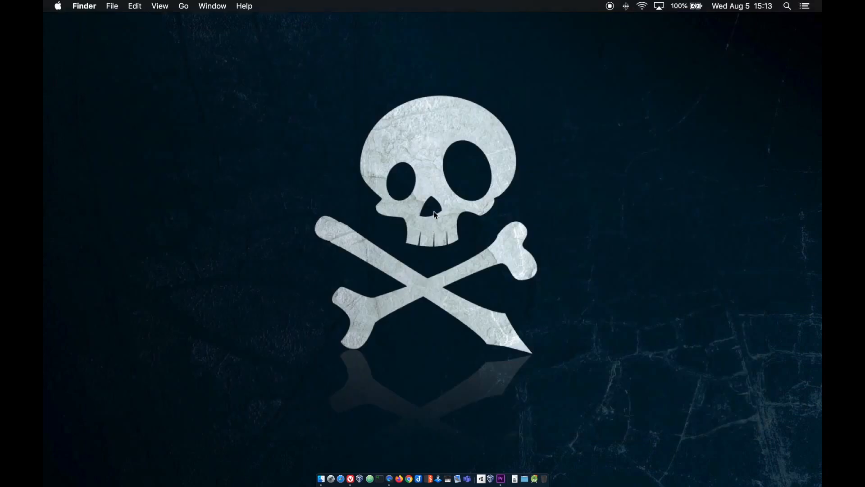
Open Downloads in Finder and mount VirtualBox-6.1.12-139181-OSX.dmg
left_click(515, 478)
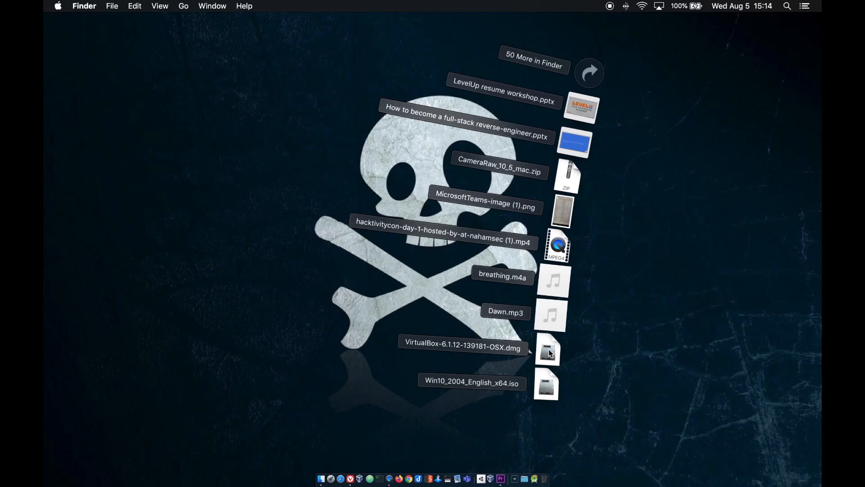
left_click(692, 253)
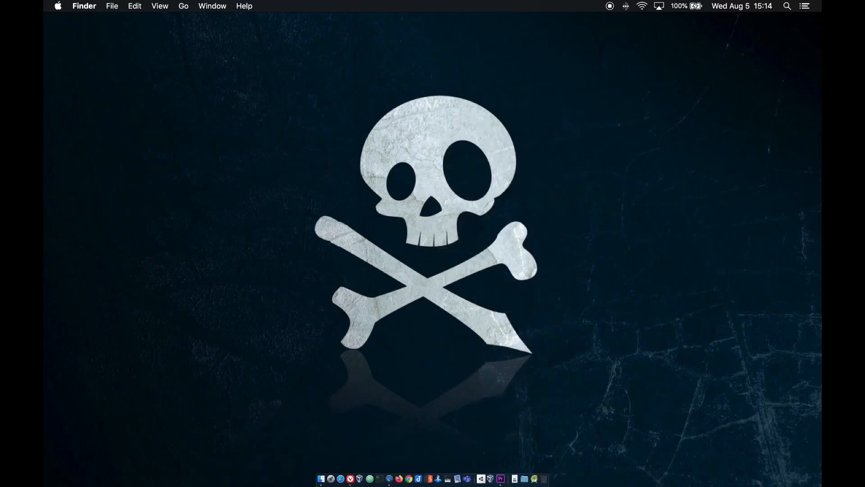
left_click_drag(820, 198, 482, 66)
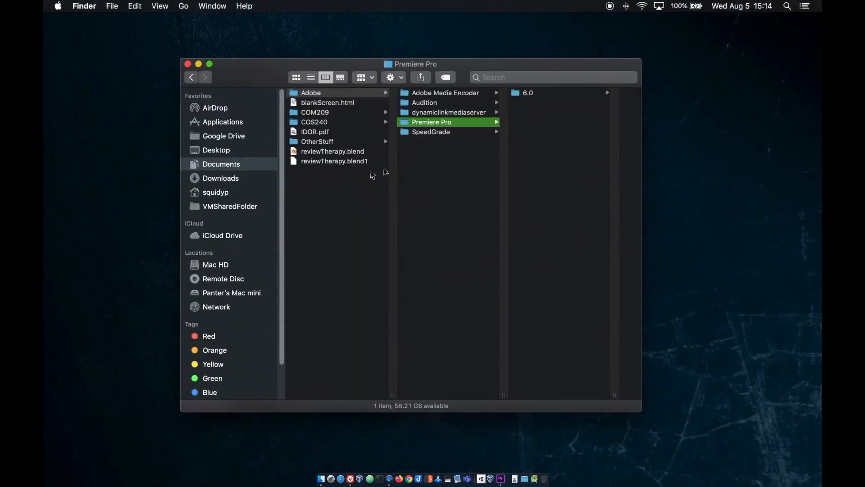
left_click(220, 193)
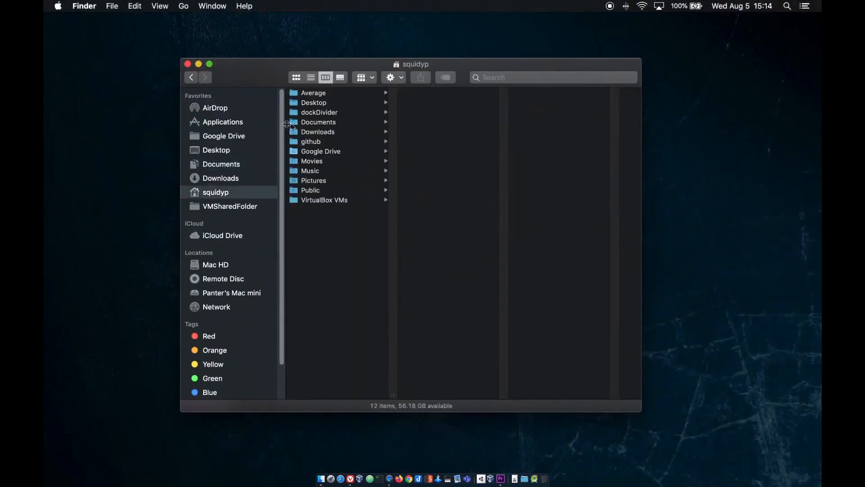
left_click(222, 178)
scroll(341, 196, "down", 10)
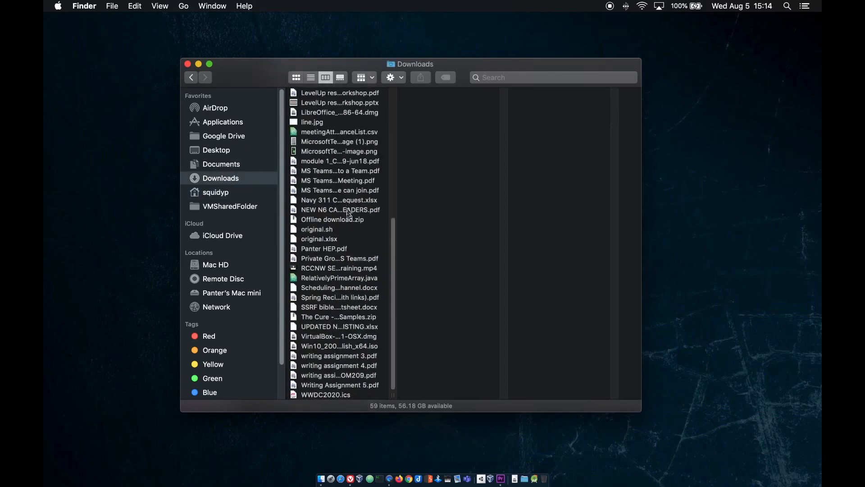
left_click(318, 340)
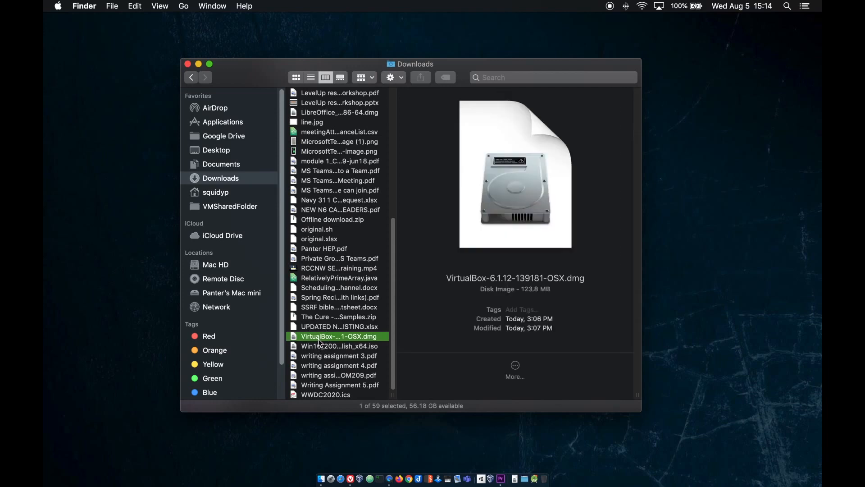
left_click(318, 338)
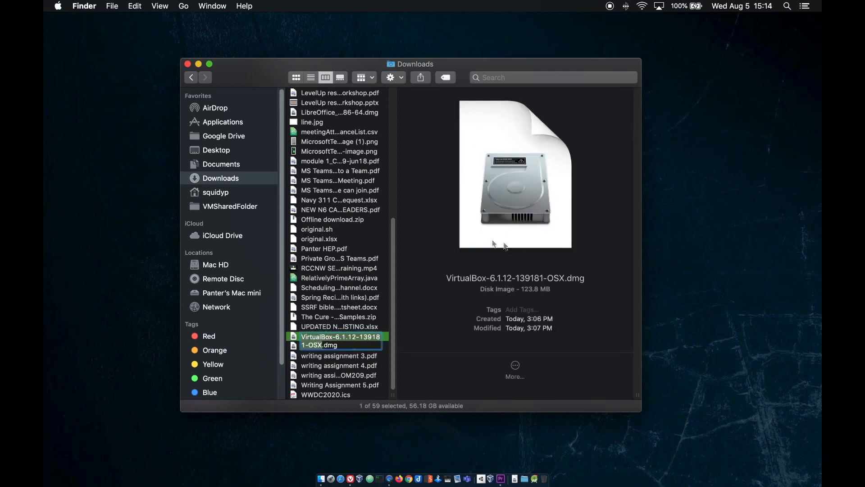
double_click(294, 338)
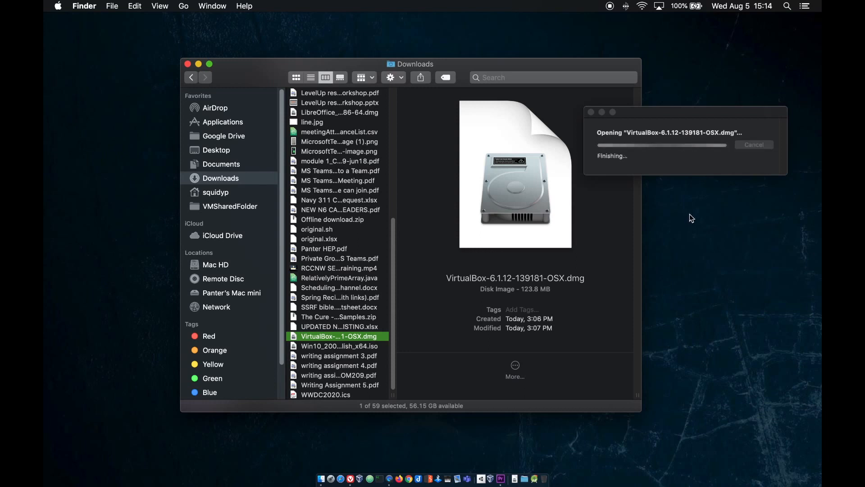
left_click(218, 279)
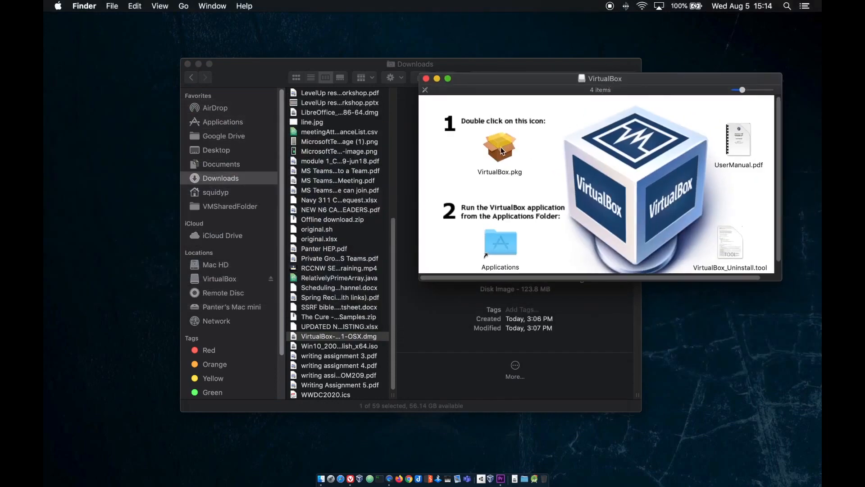
Run VirtualBox.pkg, allow its check program, and continue past the introduction
double_click(501, 147)
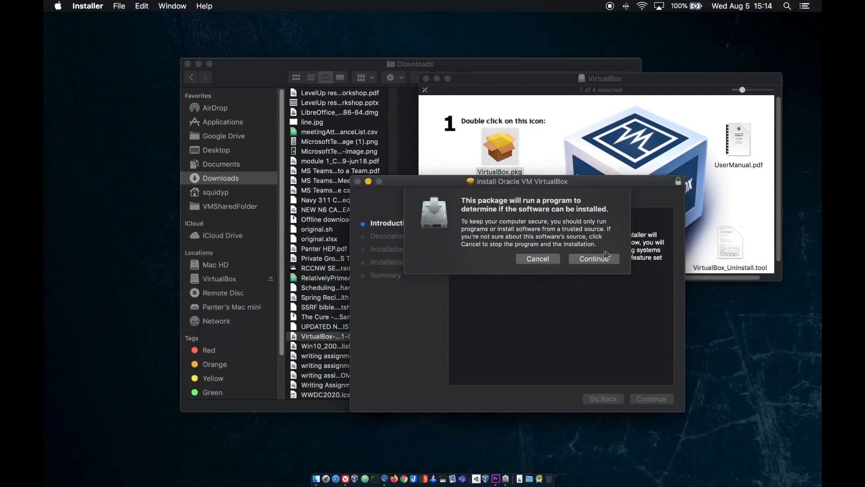
left_click(600, 260)
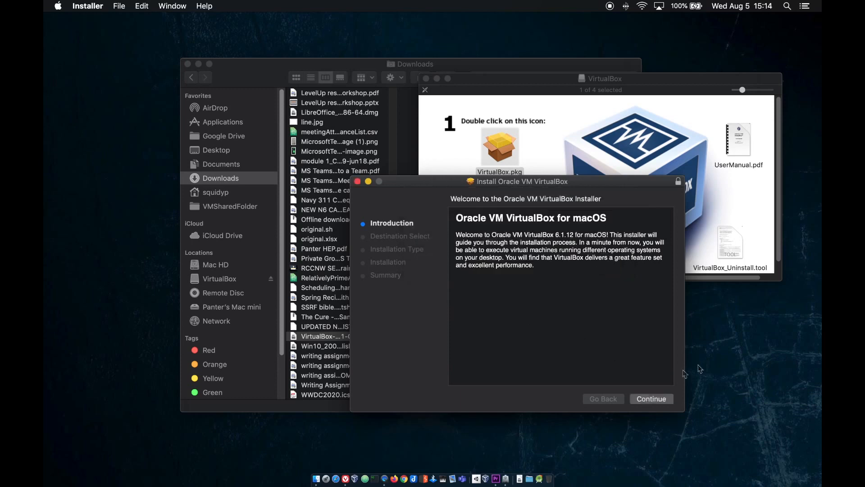
left_click(661, 403)
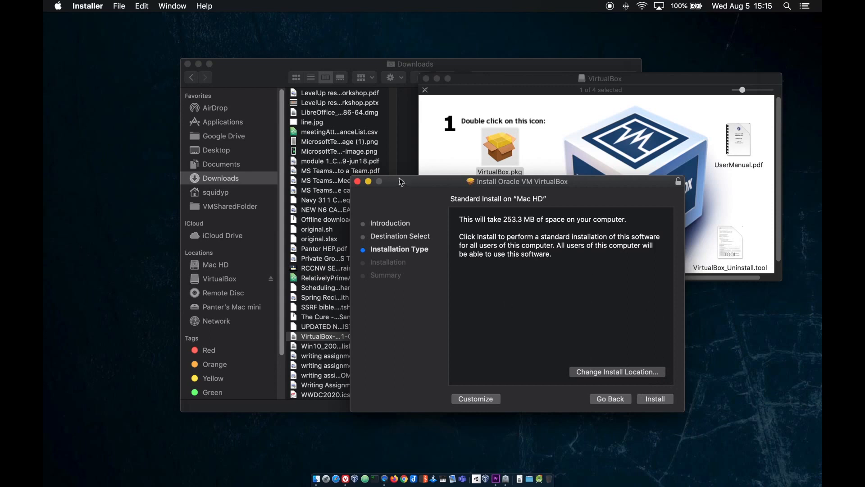
Close the installer and the VirtualBox disk window, then select Win10_2004_English_x64.iso in Downloads
left_click(357, 181)
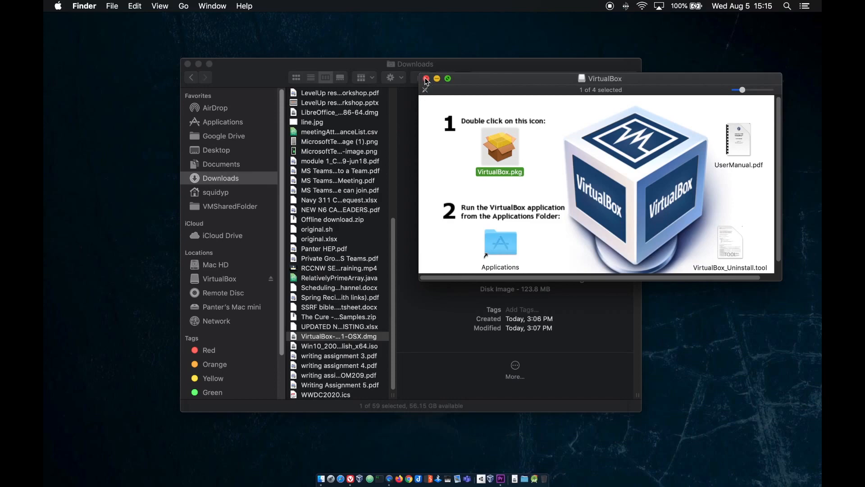
left_click(426, 79)
left_click_drag(442, 63, 333, 50)
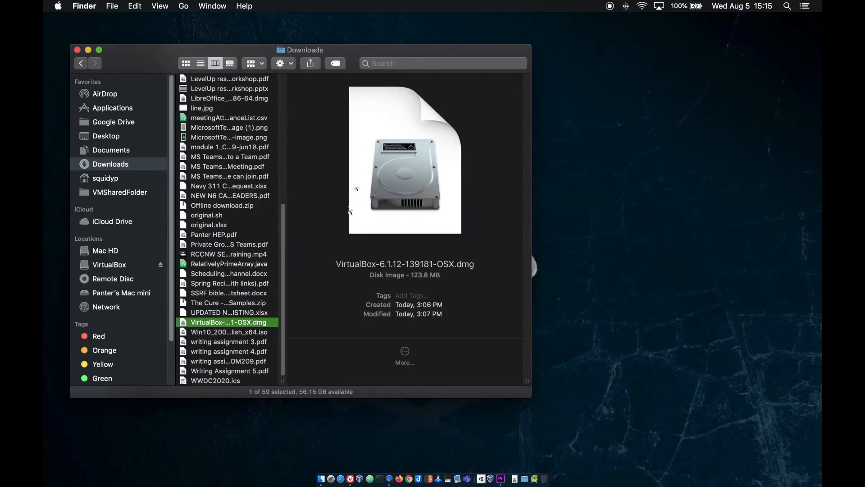
left_click(222, 334)
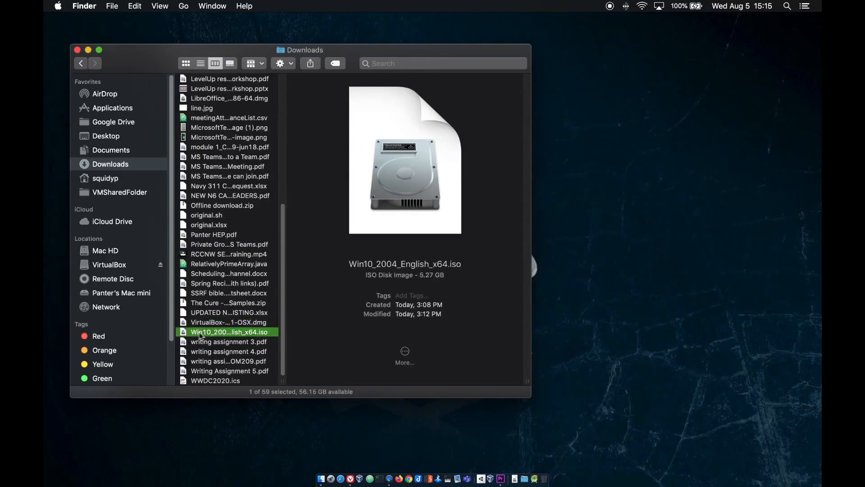
Drag Win10_2004_English_x64.iso onto the desktop, close Downloads, and launch VirtualBox
left_click_drag(200, 331, 656, 230)
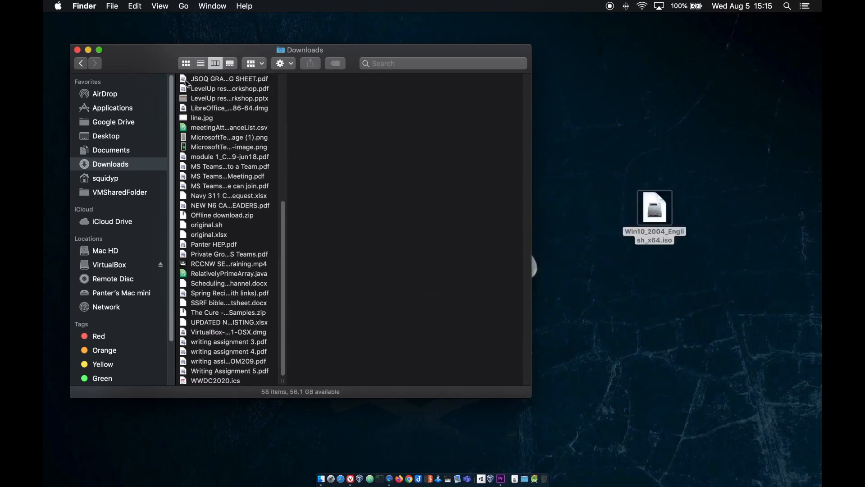
left_click(77, 51)
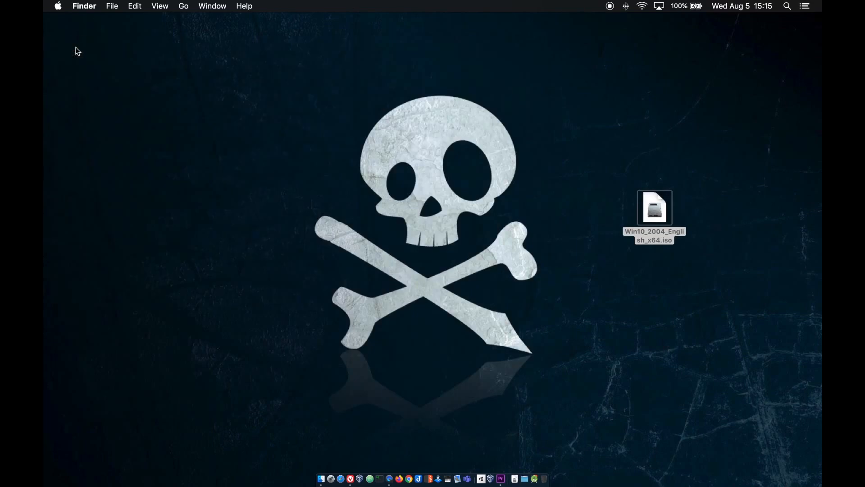
left_click(474, 294)
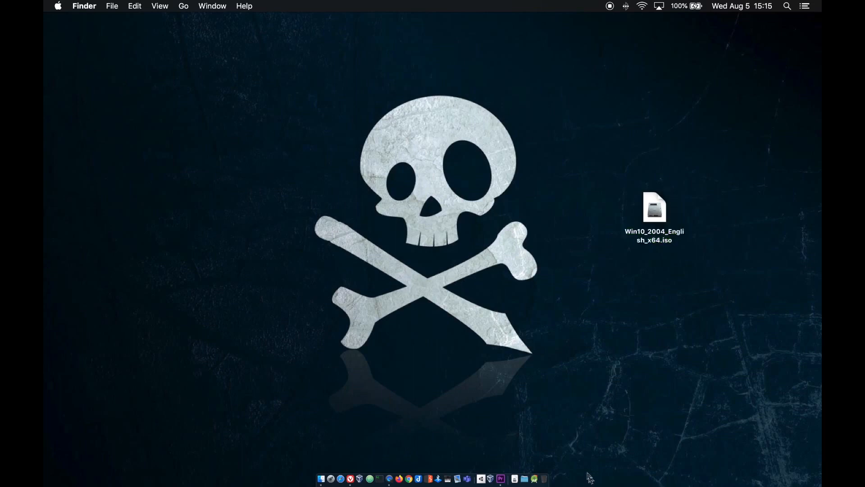
left_click(361, 479)
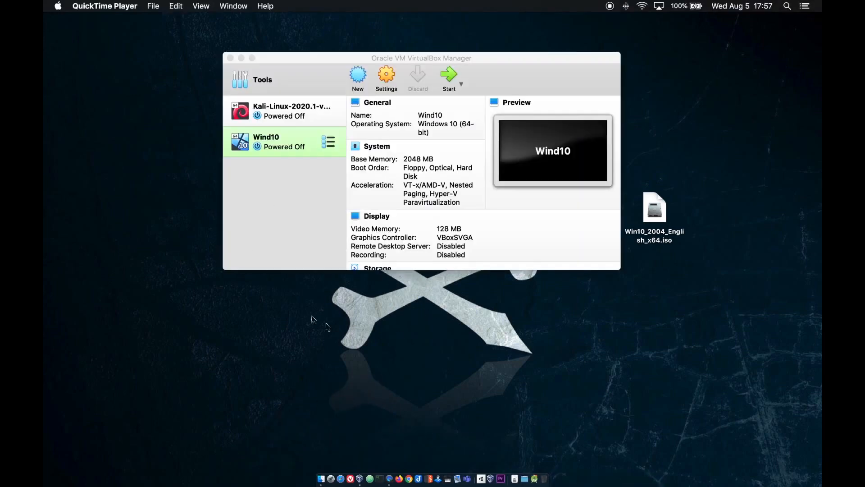
Create VM 'Windows 10' (64-bit) with 4096 MB memory and a dynamically allocated 50 GB VDI disk
left_click(360, 78)
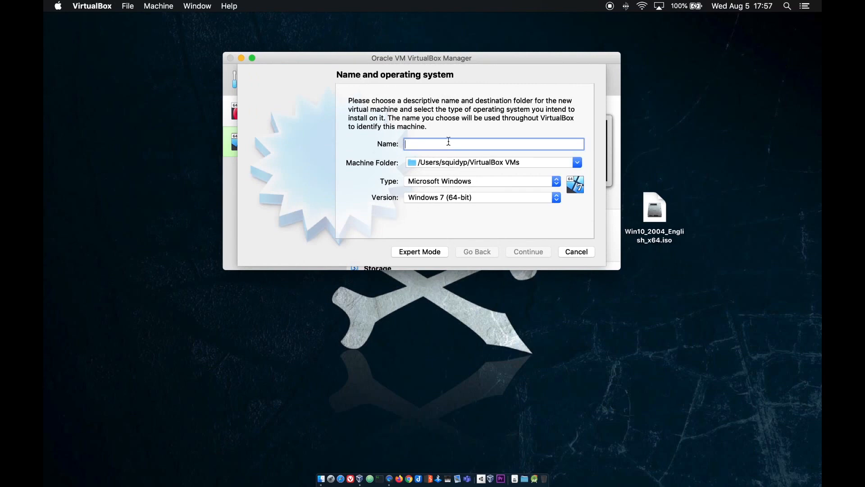
type("Wi")
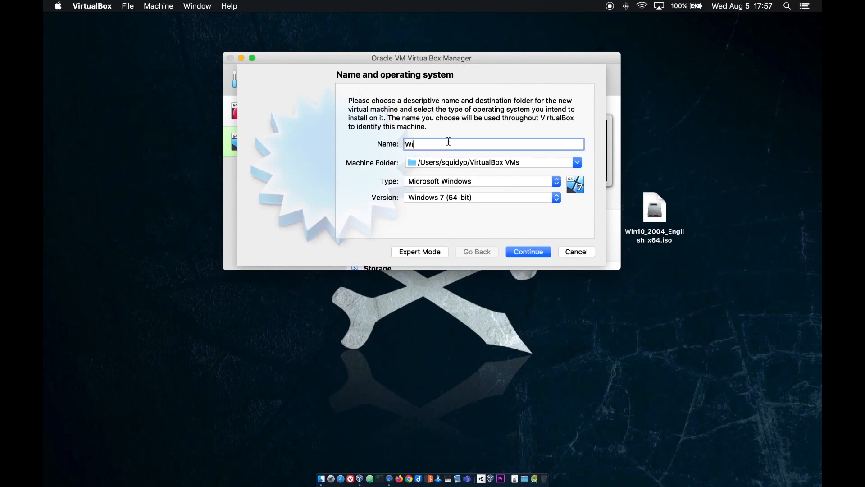
type("ndows 10")
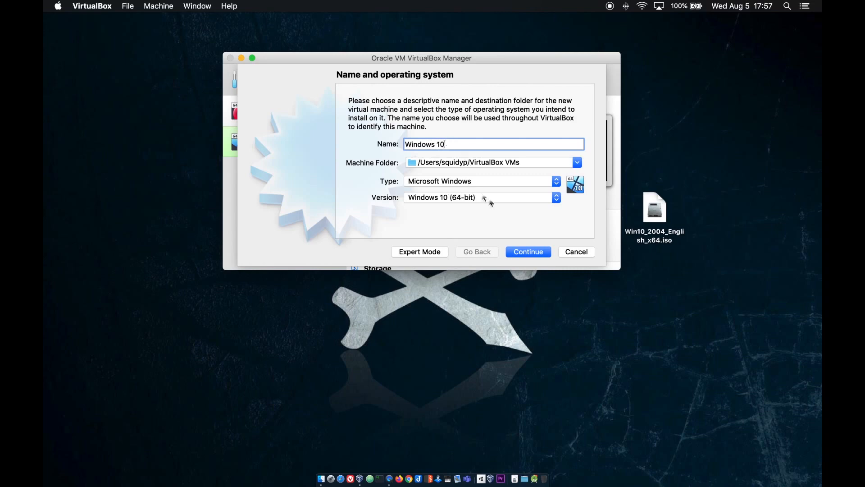
left_click(530, 251)
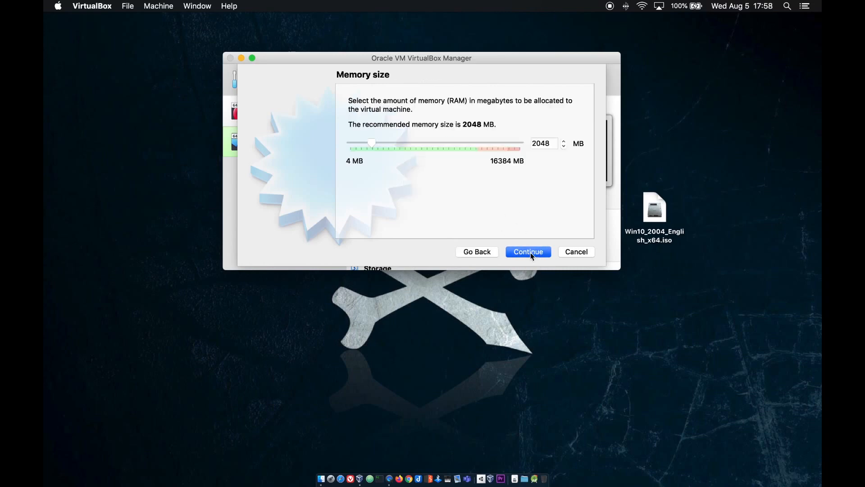
double_click(551, 143)
type("4096")
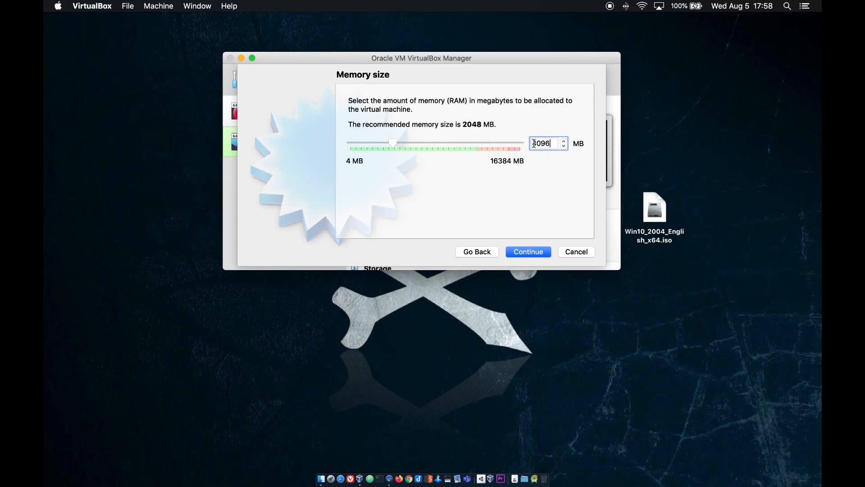
left_click(536, 254)
left_click(536, 252)
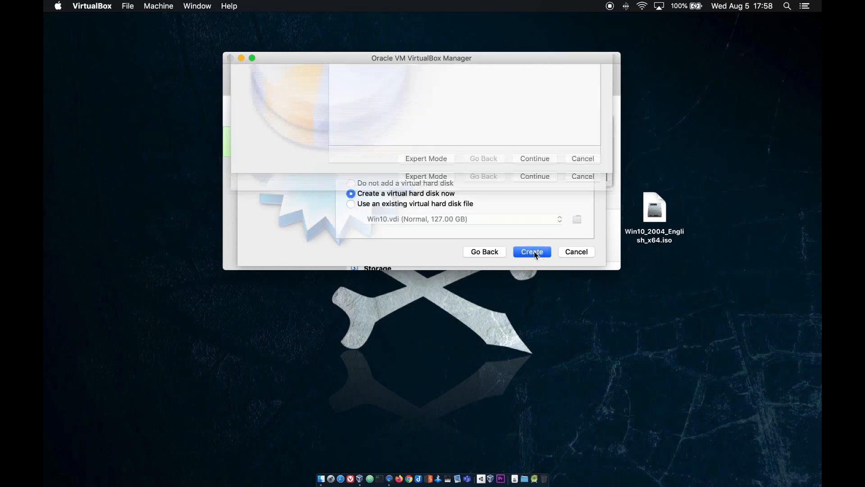
left_click(539, 292)
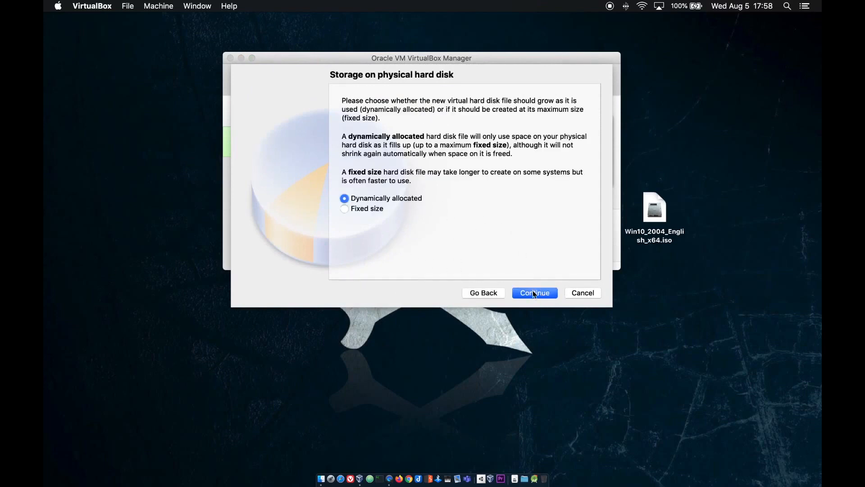
left_click(534, 293)
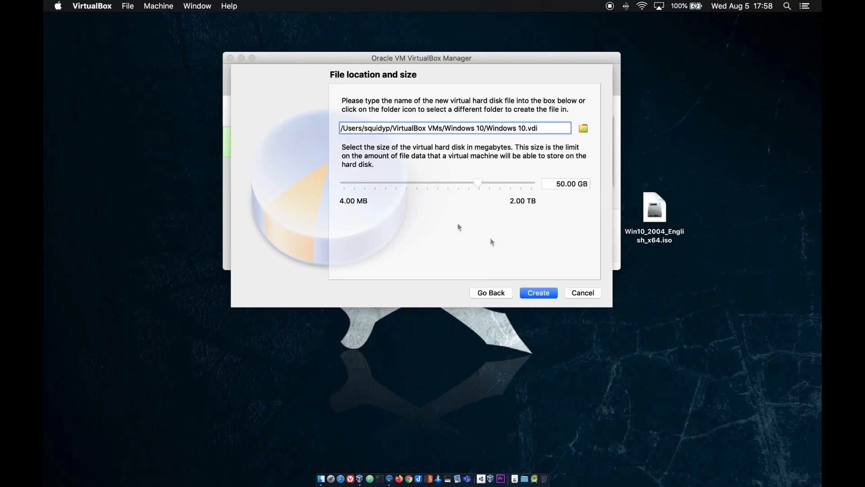
left_click(543, 296)
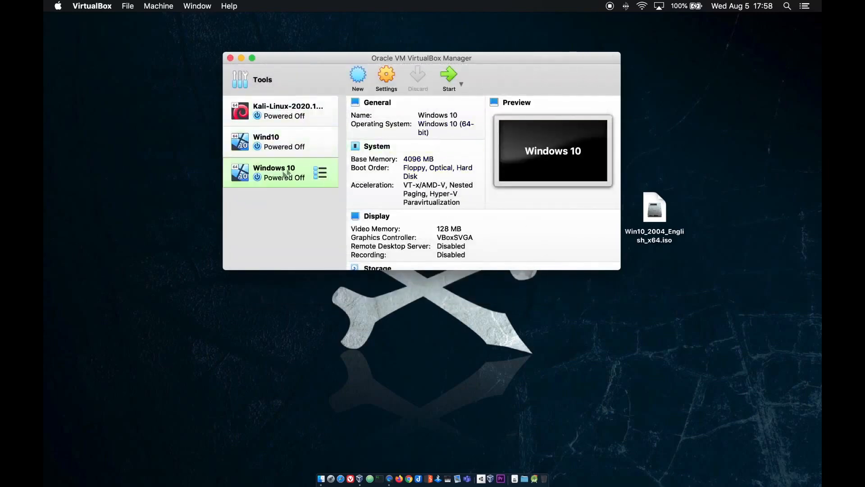
In Storage settings, insert Win10_2004_English_x64.iso into the empty optical drive and save
left_click(388, 75)
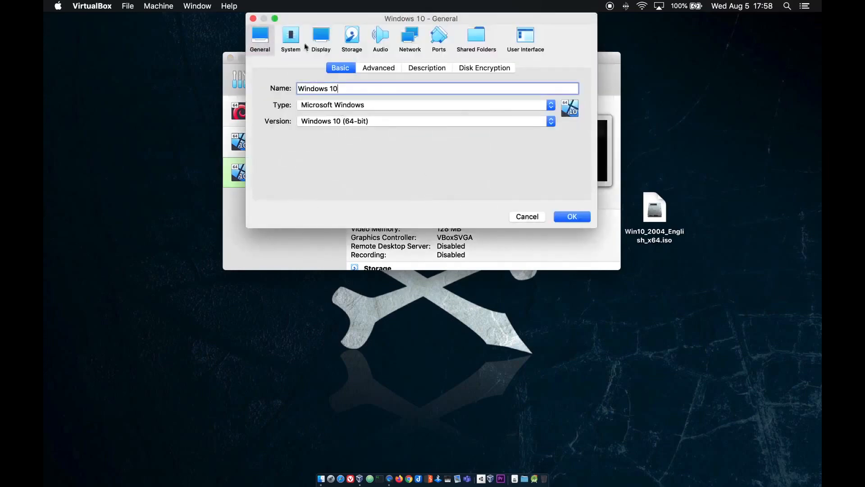
left_click(352, 38)
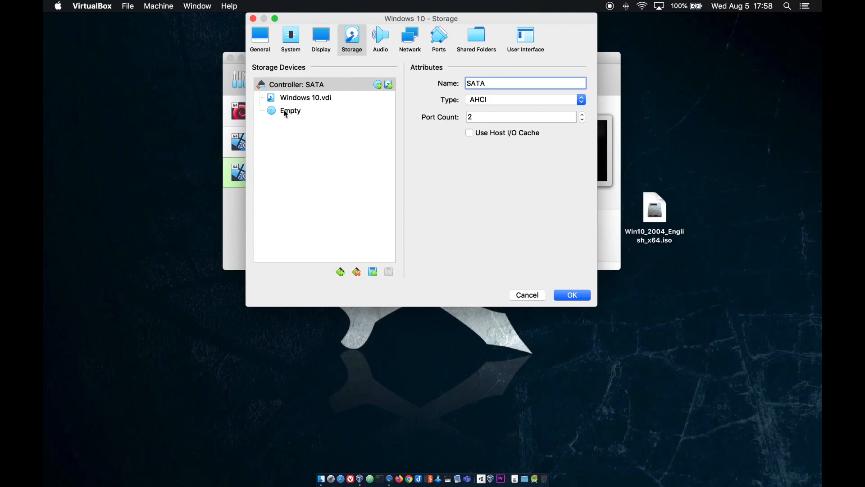
left_click(293, 113)
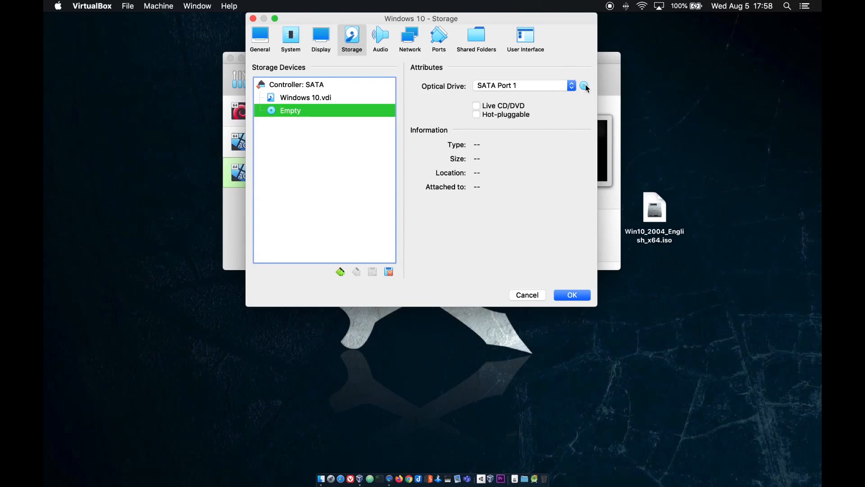
left_click(585, 86)
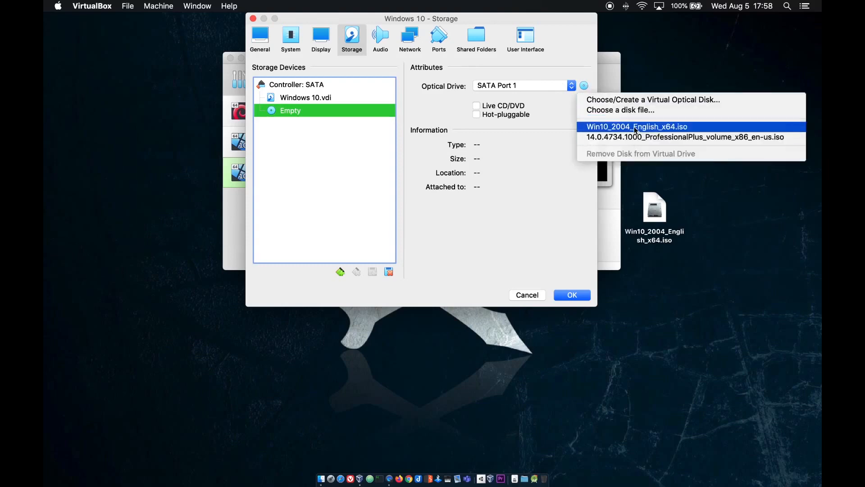
left_click(626, 110)
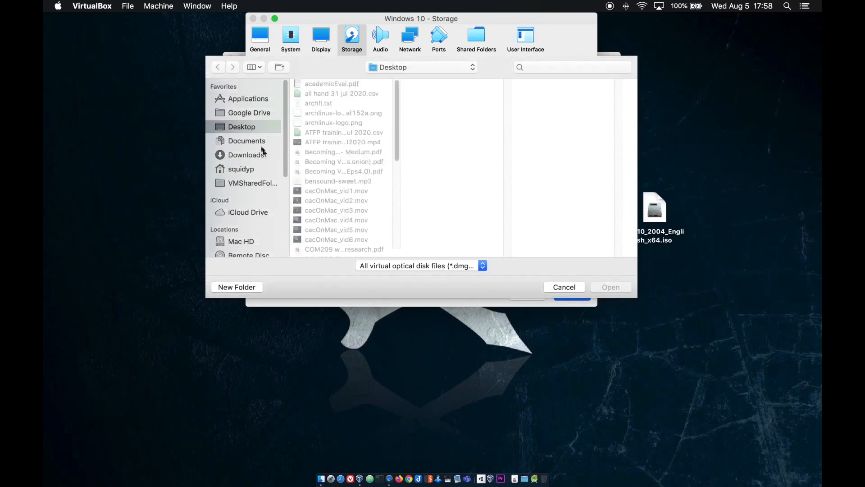
scroll(315, 176, "down", 10)
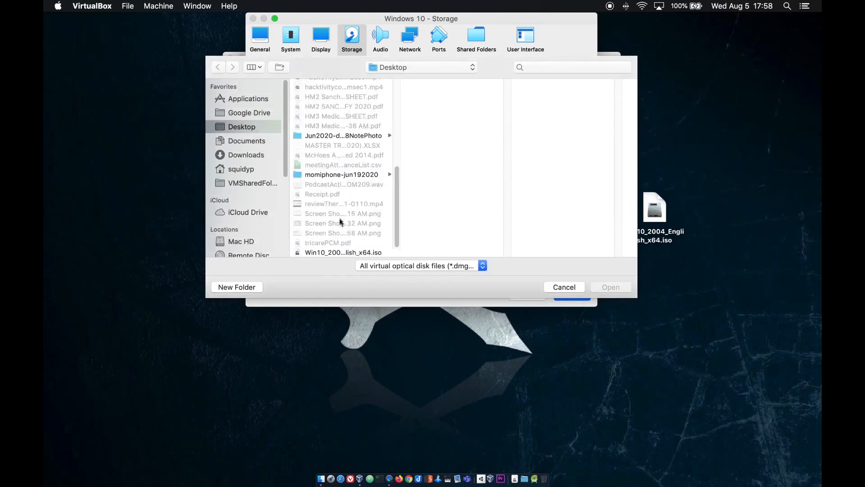
left_click(349, 252)
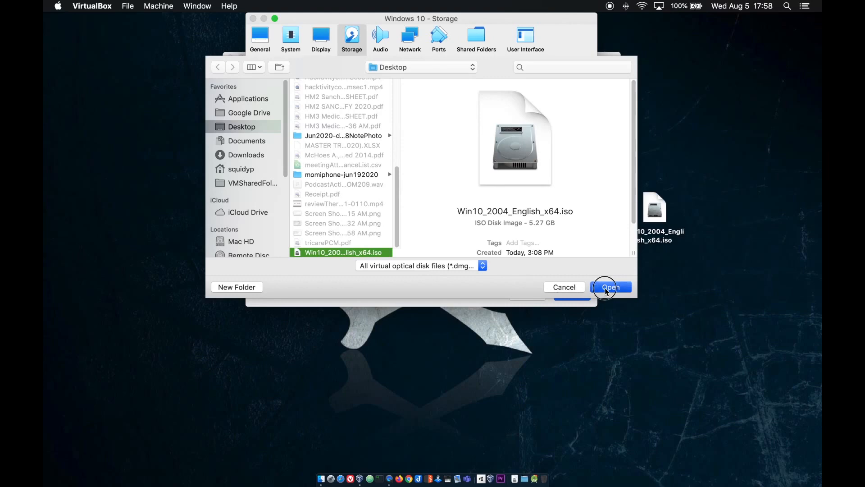
left_click(606, 288)
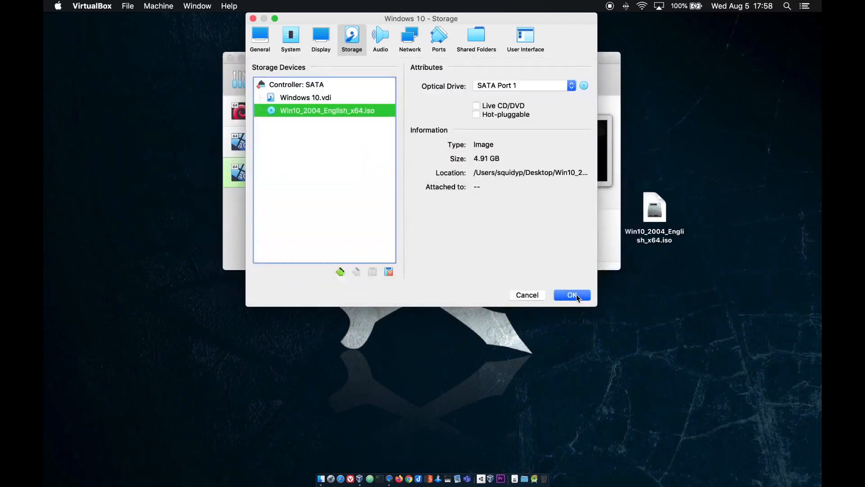
left_click(572, 295)
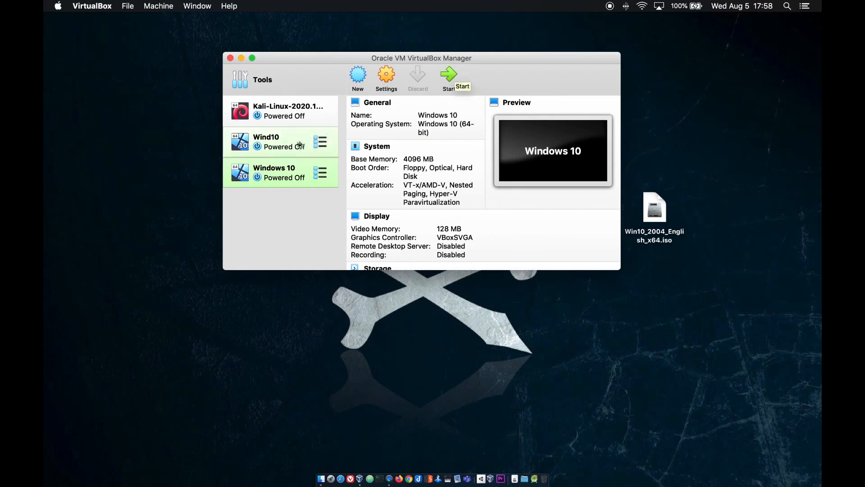
Start the Windows 10 VM, booting from Win10_2004_English_x64.iso
left_click(449, 75)
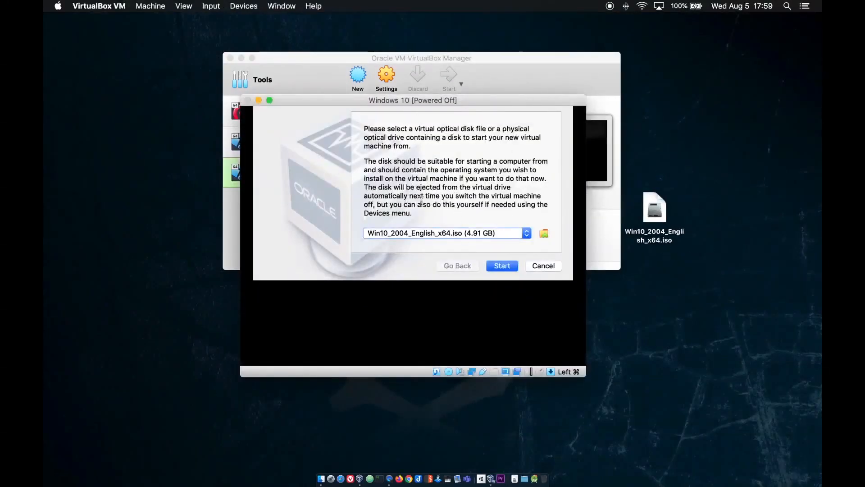
left_click(526, 234)
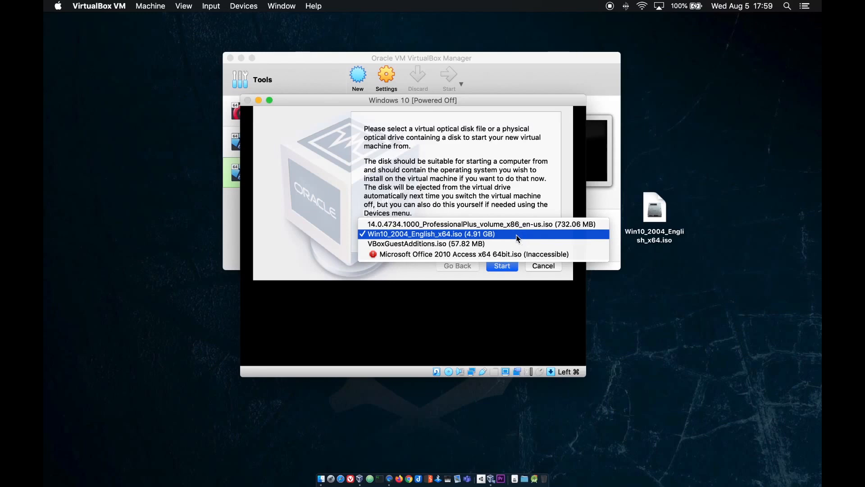
left_click(521, 235)
left_click(504, 267)
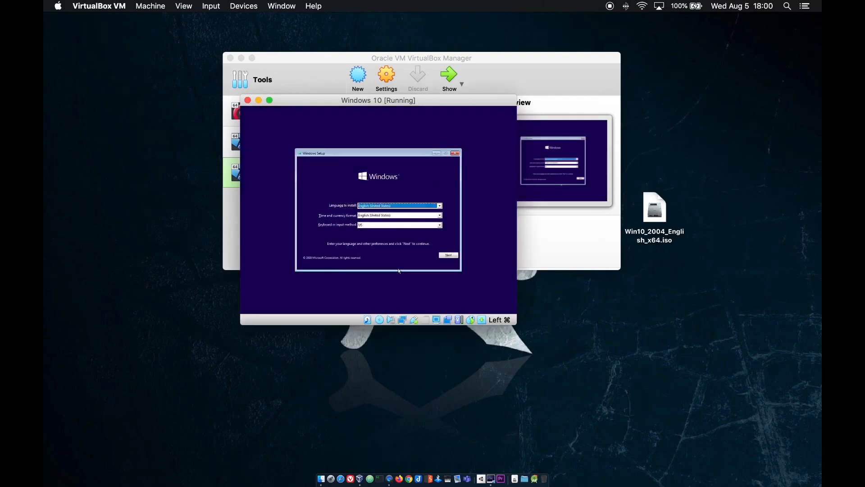
In Windows Setup, install Windows 10 Home without a product key as a custom install on the unallocated drive
left_click(449, 256)
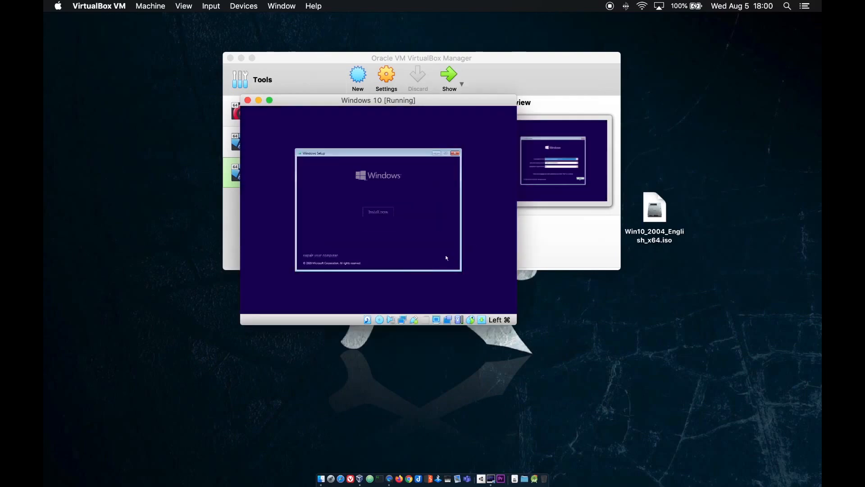
left_click(379, 213)
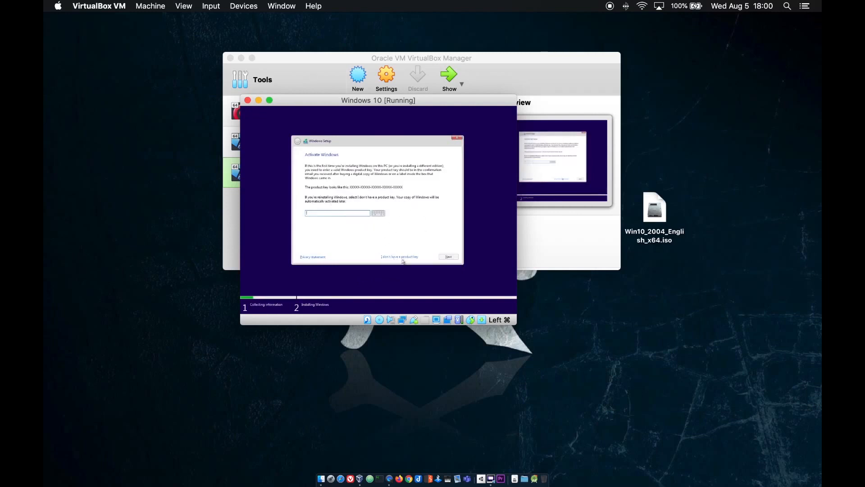
left_click(400, 257)
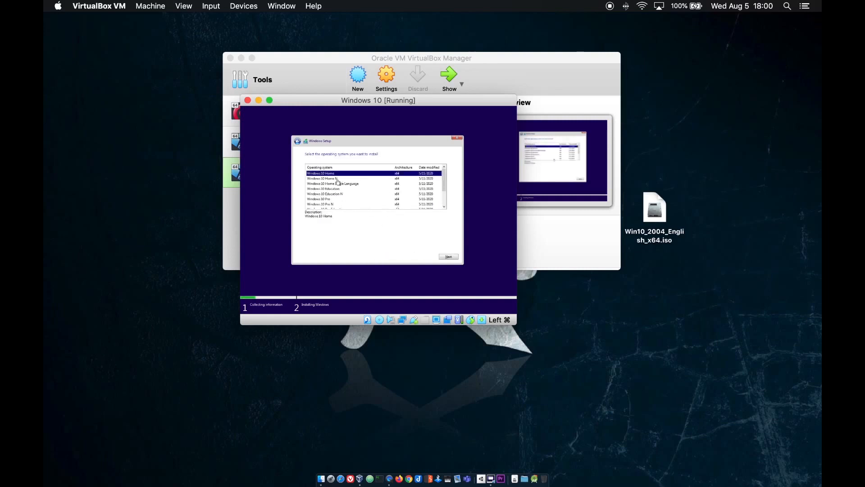
left_click(448, 256)
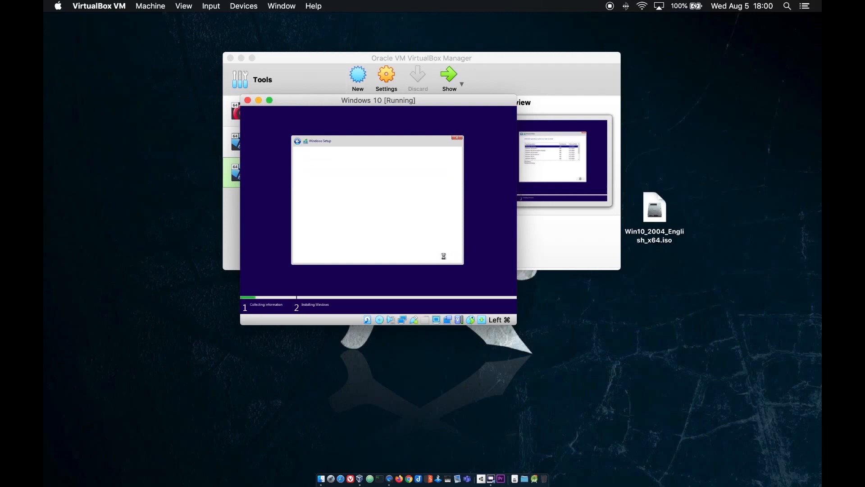
left_click(307, 243)
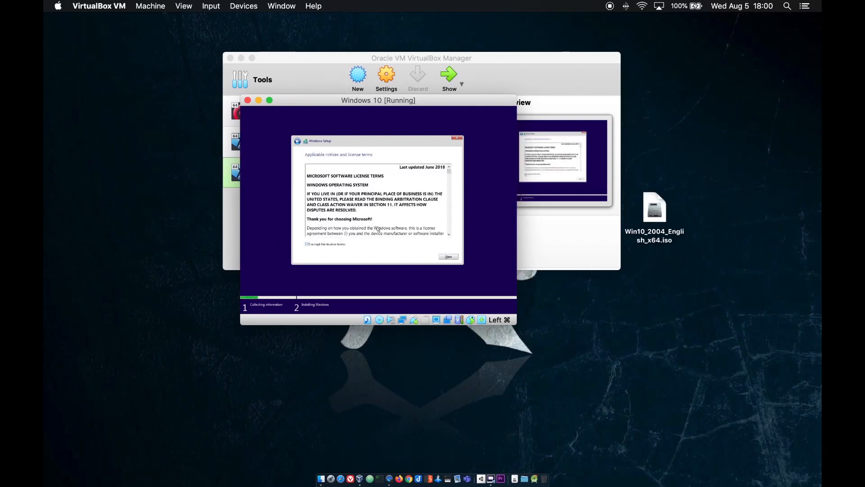
left_click(449, 258)
left_click(366, 202)
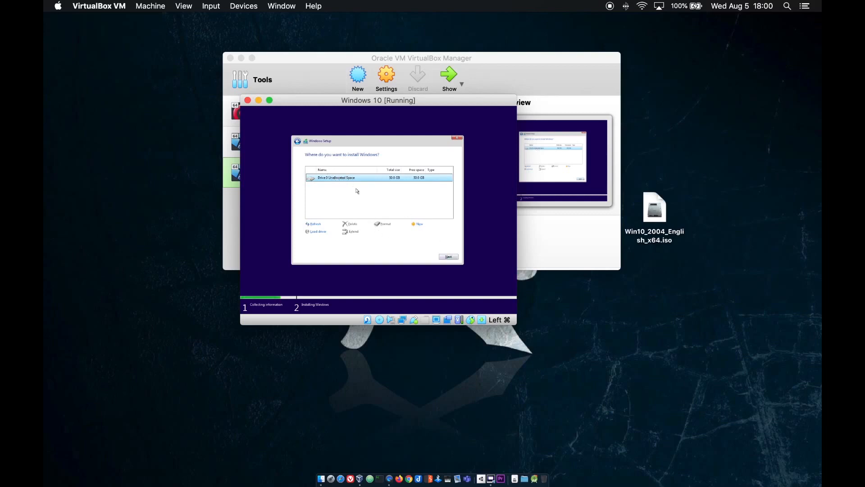
left_click(449, 259)
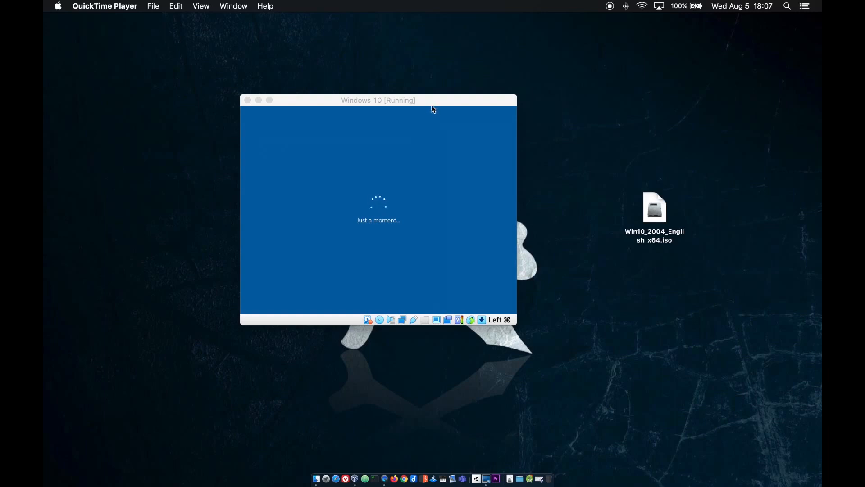
In the VM's Windows setup, choose United States region and US keyboard, skipping a second layout
left_click(429, 221)
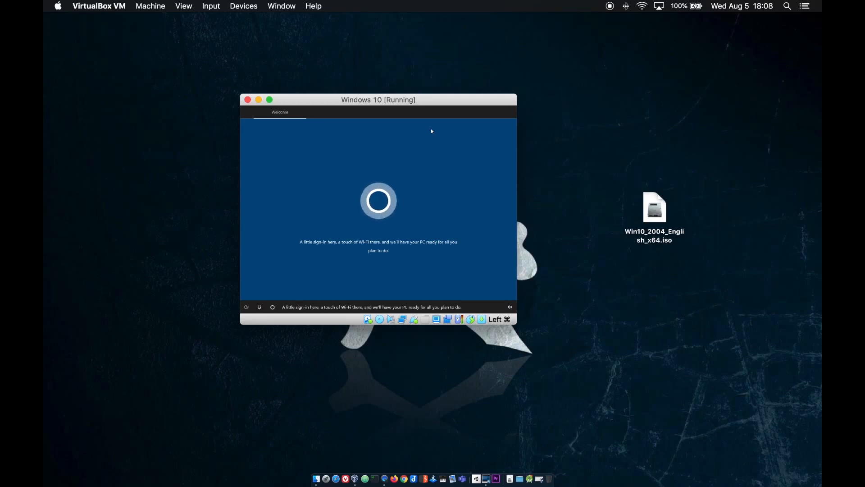
left_click(258, 307)
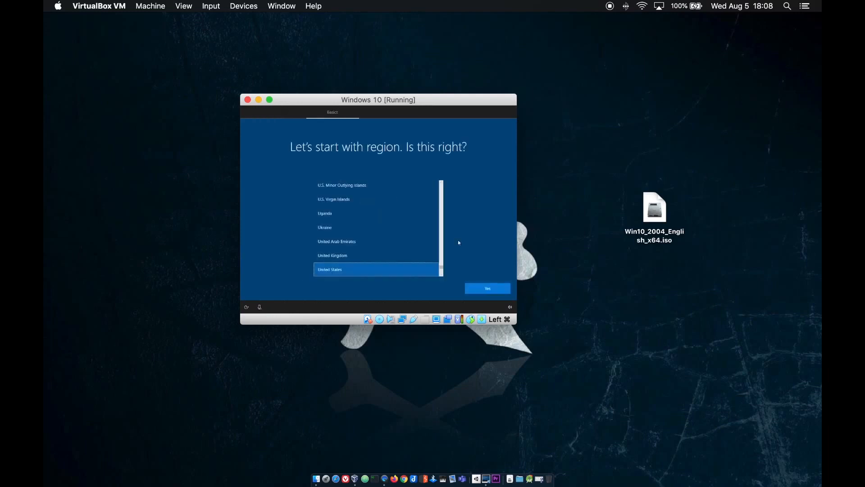
left_click(606, 299)
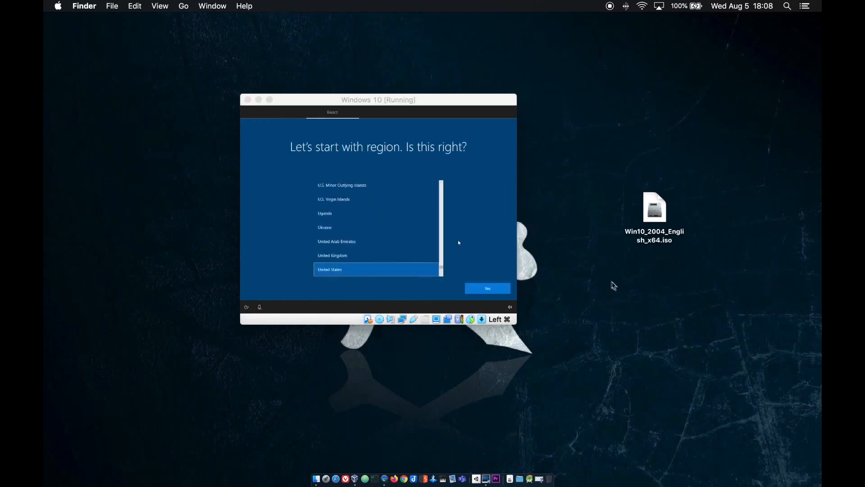
left_click(491, 287)
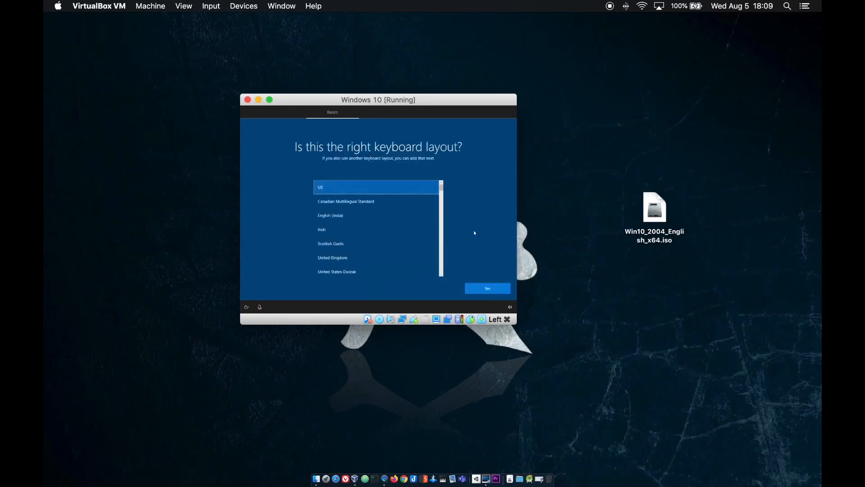
left_click(490, 291)
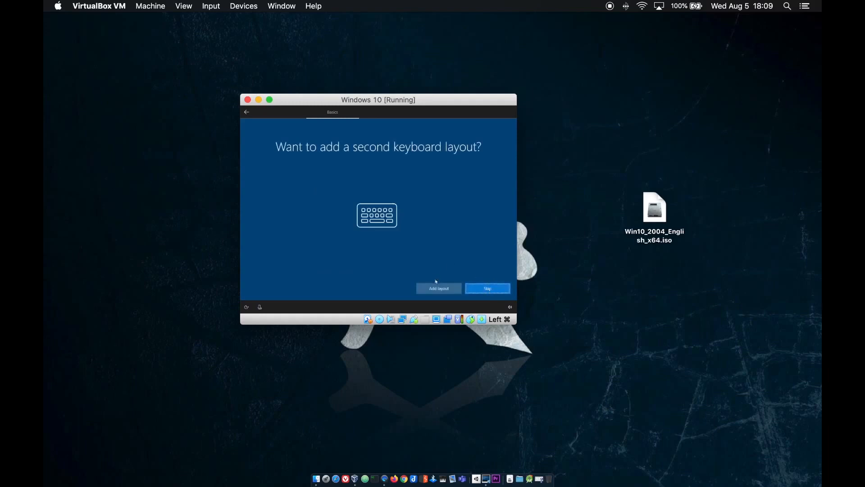
left_click(484, 289)
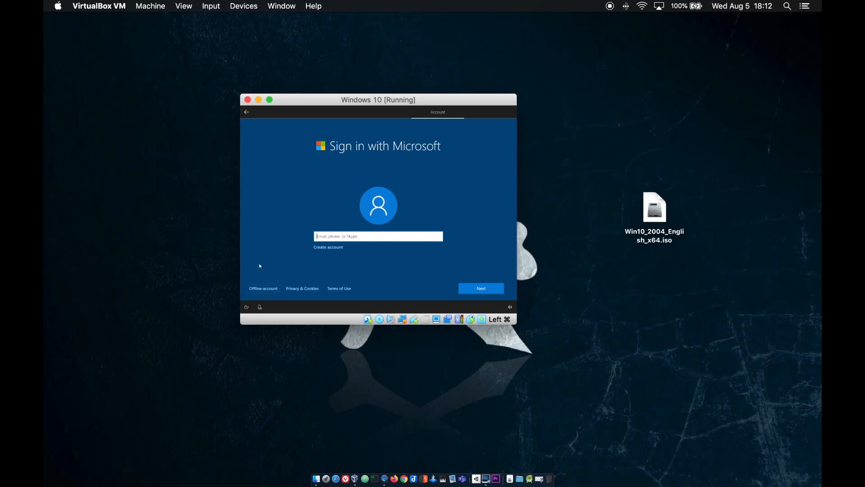
Choose an offline account with the limited experience and enter a user name
left_click(261, 289)
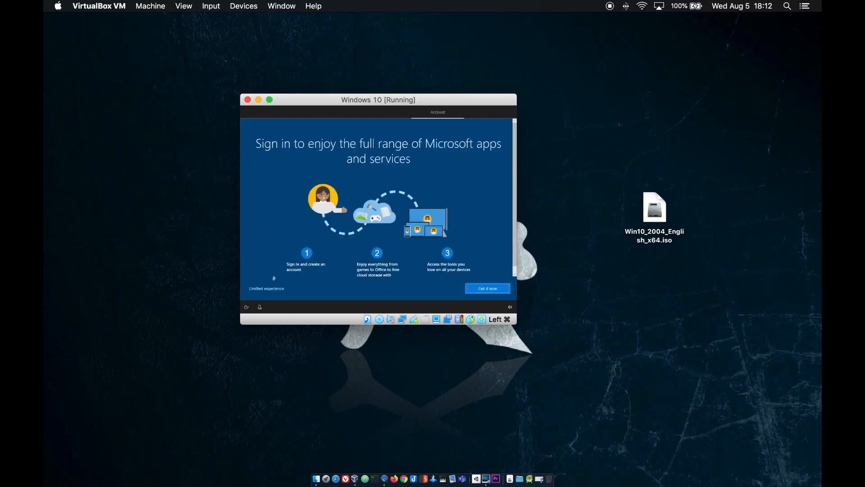
left_click(272, 290)
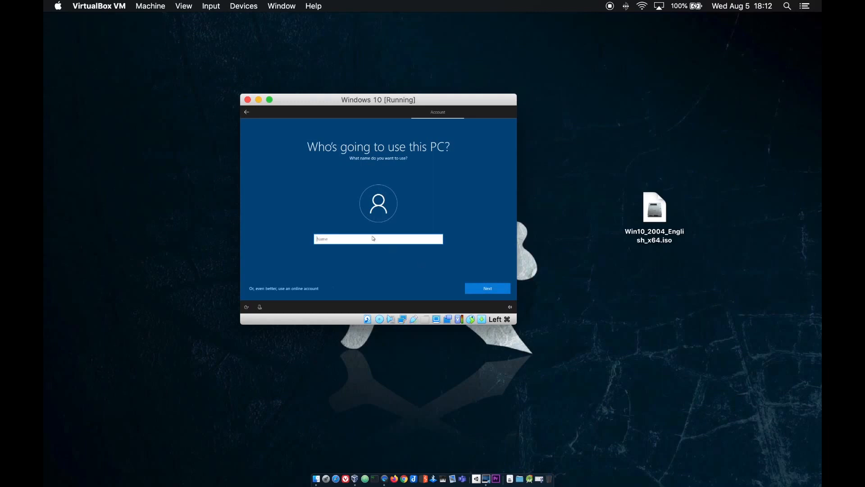
type("SQuidy")
Confirm the name, leave the password empty, pass the security questions, and turn off online speech recognition
left_click(498, 288)
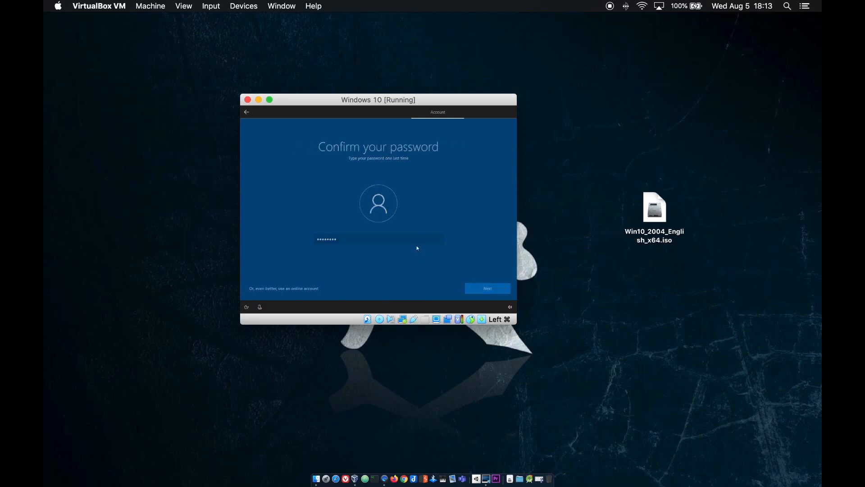
key("Return")
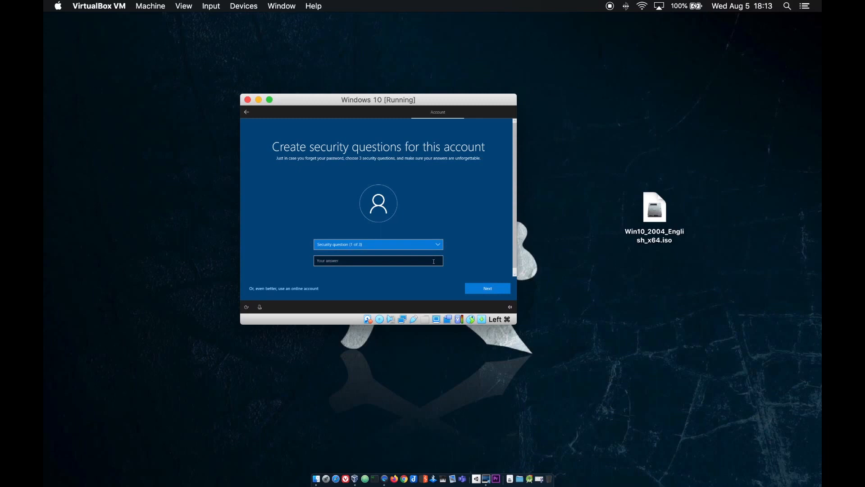
left_click(419, 244)
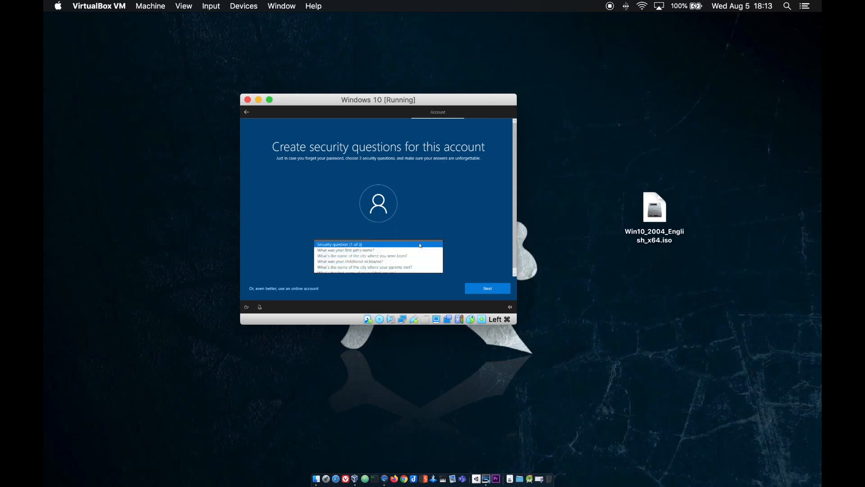
left_click(496, 284)
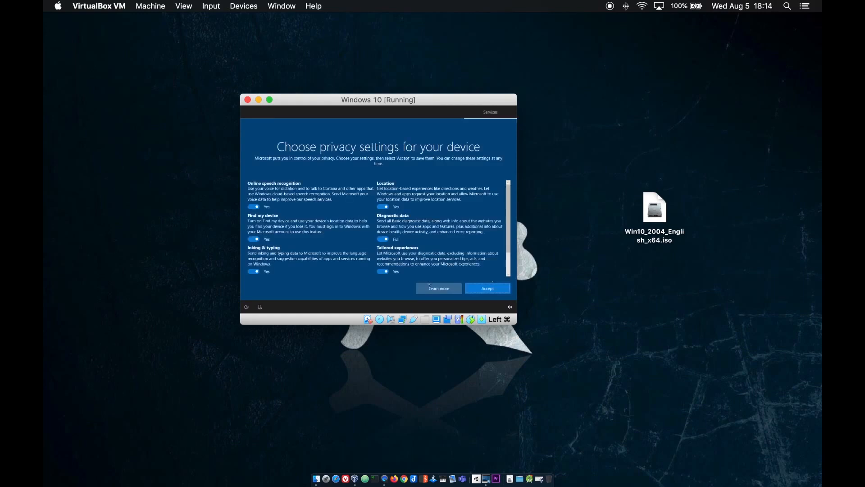
left_click(253, 206)
Switch Find my device, inking and typing, advertising ID and tailored experiences to No
left_click(253, 244)
scroll(251, 246, "down", 1)
left_click(253, 247)
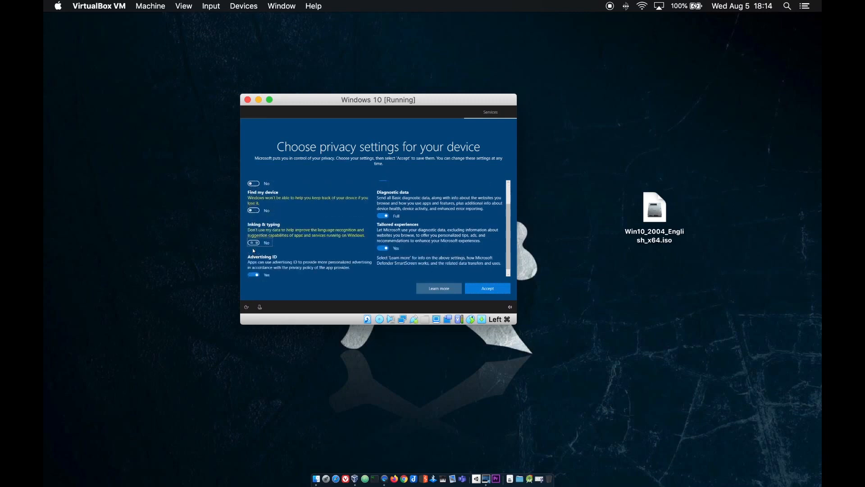
left_click(253, 274)
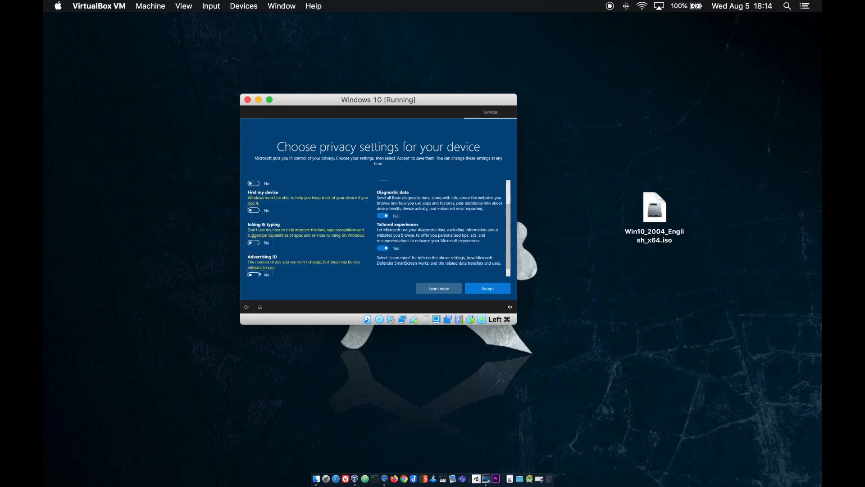
left_click(382, 248)
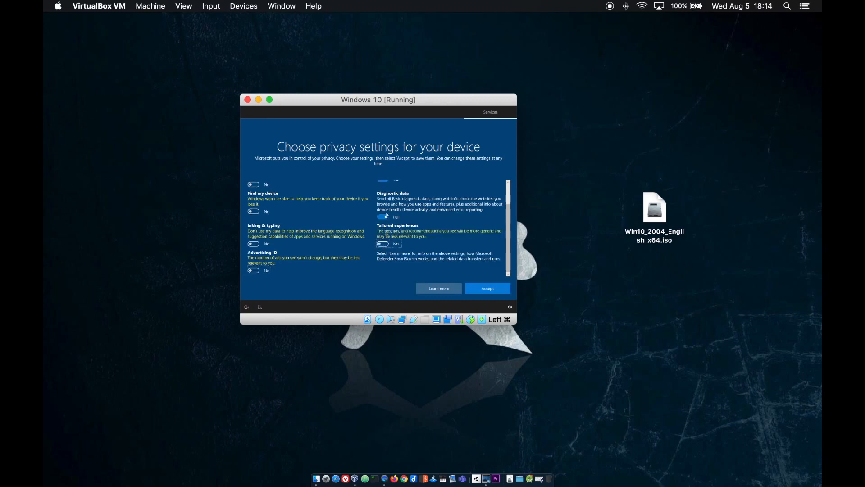
Accept the privacy settings, decline activity history, and skip Cortana for now
left_click(488, 291)
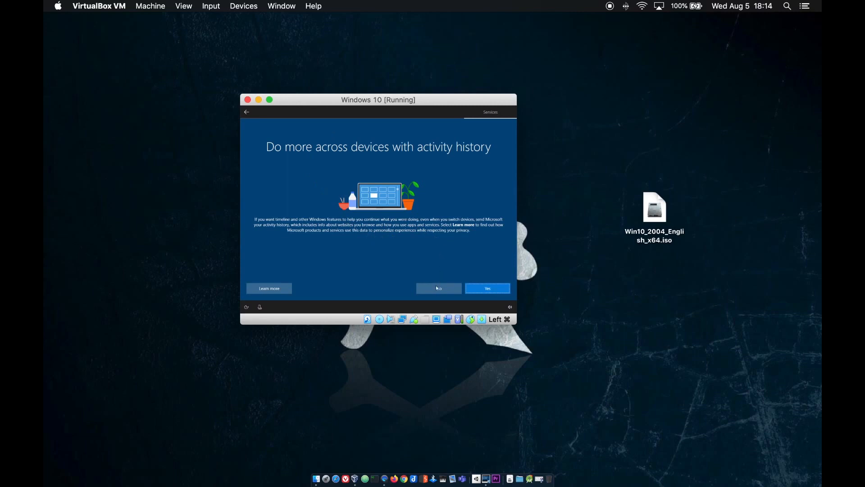
left_click(436, 287)
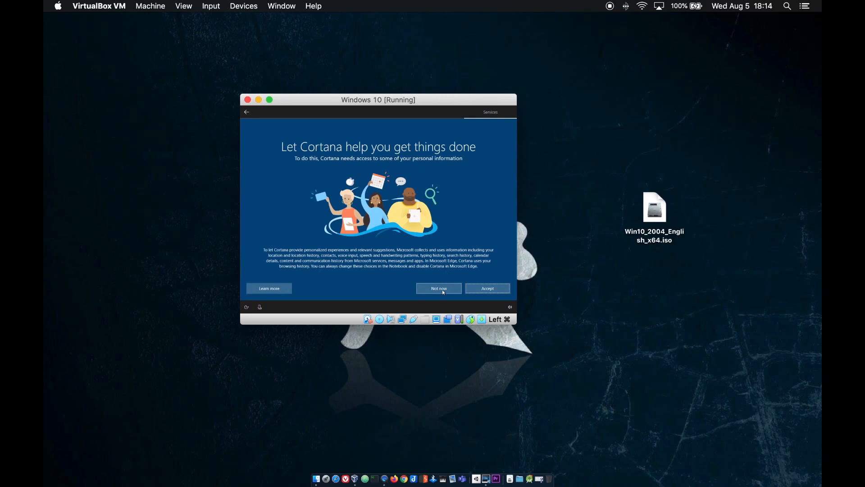
left_click(443, 291)
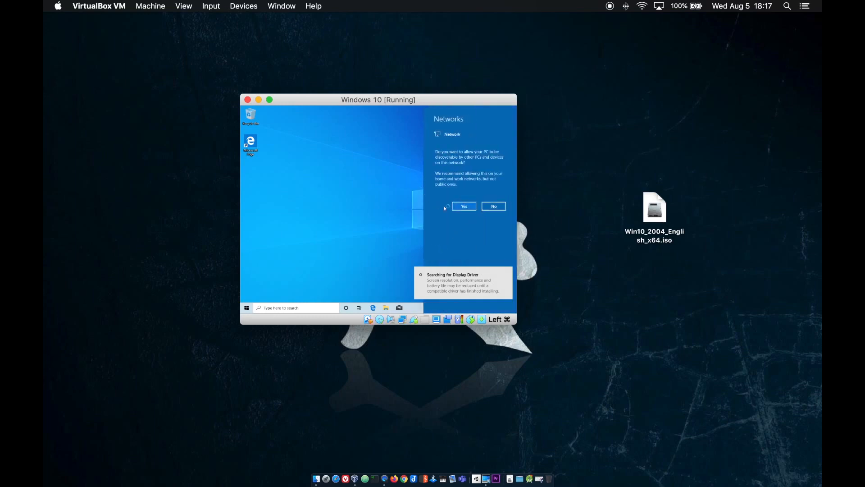
Decline network discoverability and bring up the VirtualBox Devices menu
left_click(490, 206)
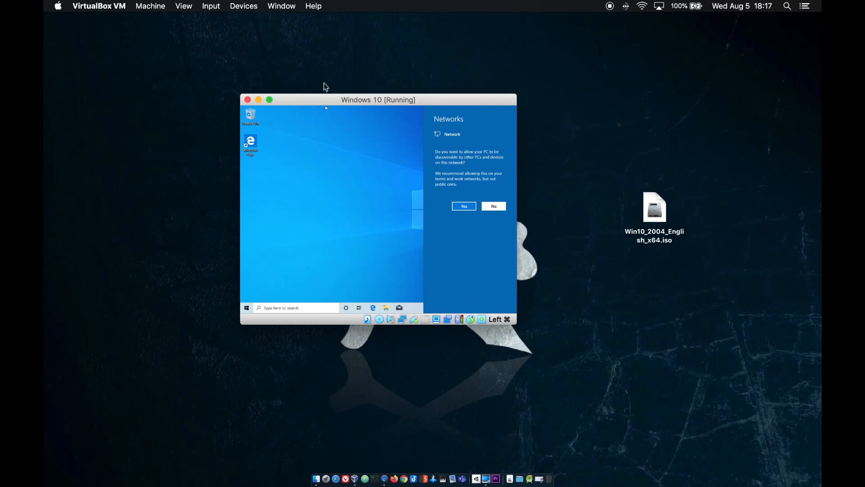
left_click(245, 6)
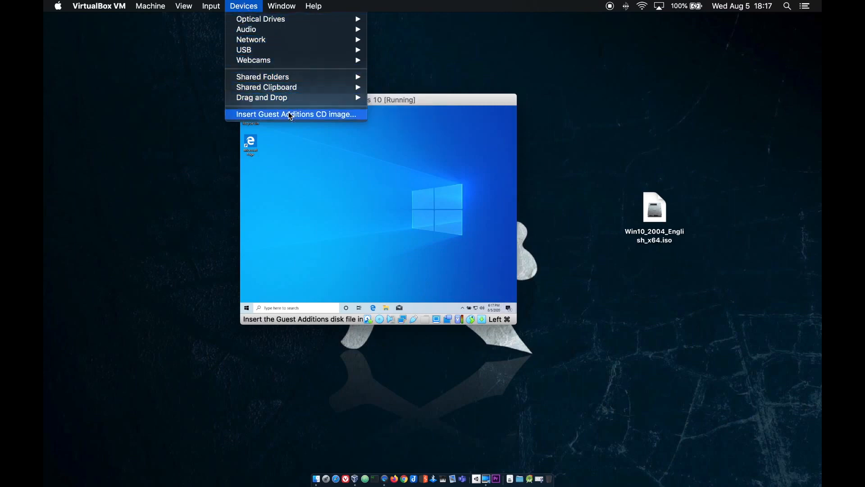
Insert the Guest Additions CD image and open This PC in File Explorer
left_click(291, 115)
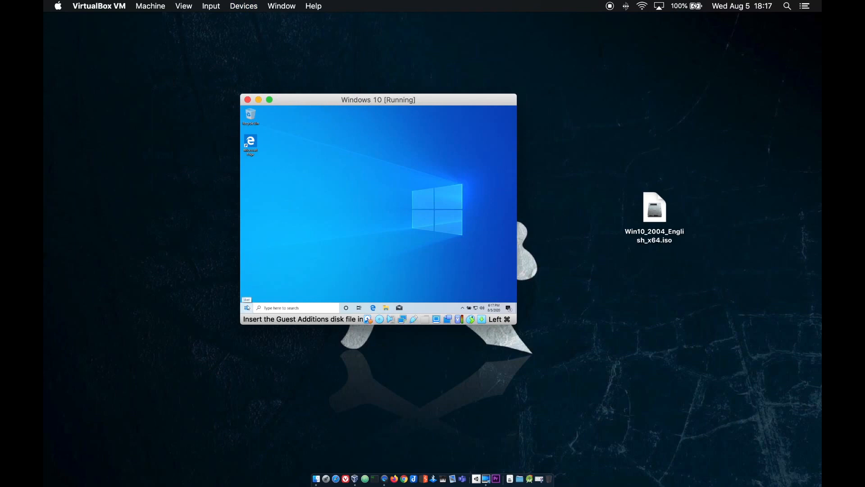
left_click(386, 309)
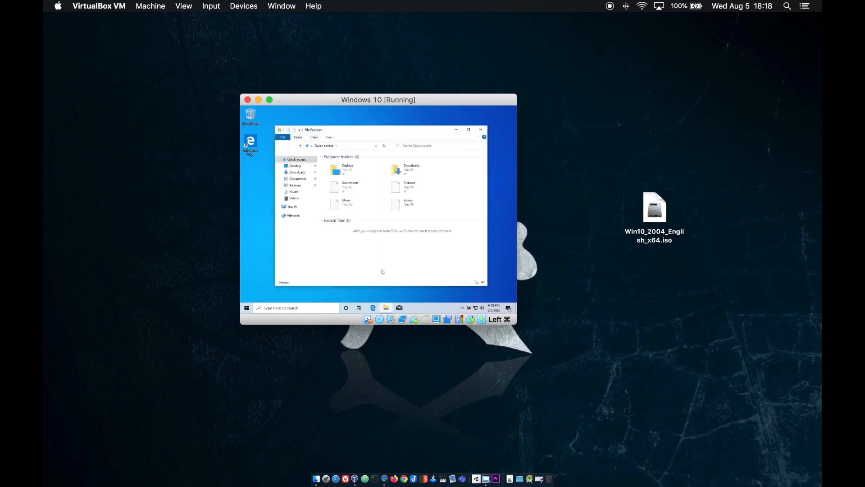
left_click(293, 207)
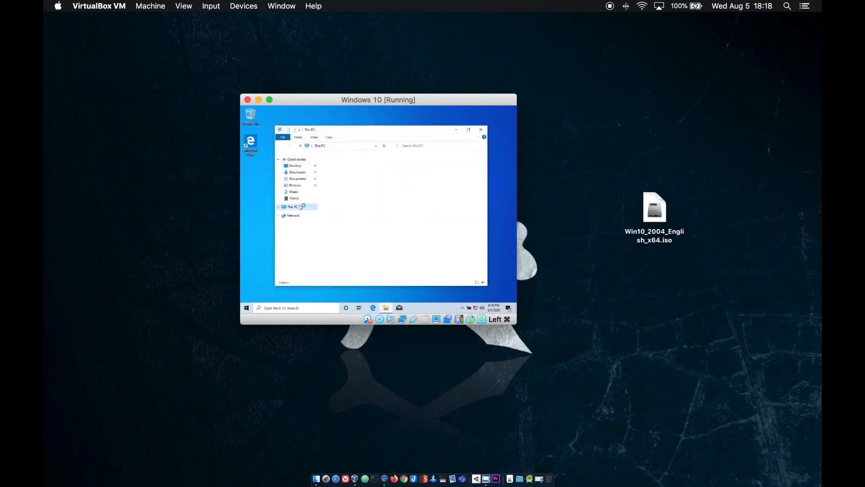
Open CD Drive (D:) and launch the VBoxWindowsAdditions installer
left_click(422, 234)
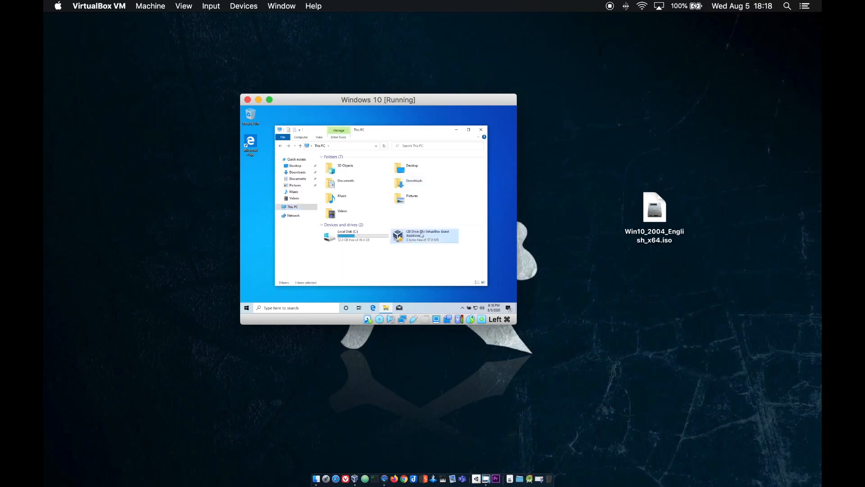
double_click(421, 234)
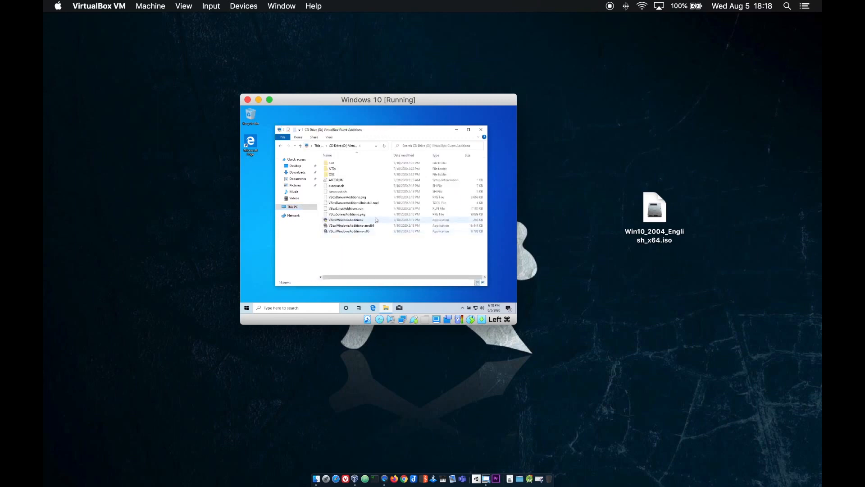
left_click(350, 221)
double_click(350, 221)
Install Guest Additions 6.1.12 with default location and driver, then force the guest reboot
left_click(351, 244)
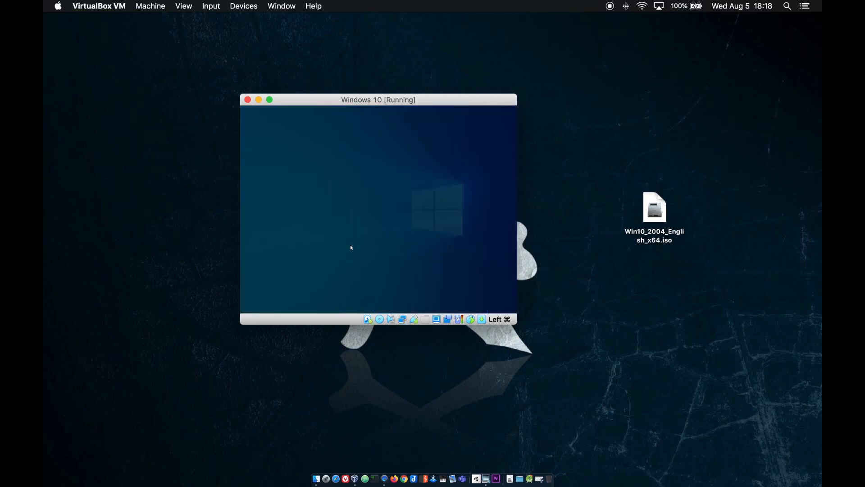
left_click(408, 251)
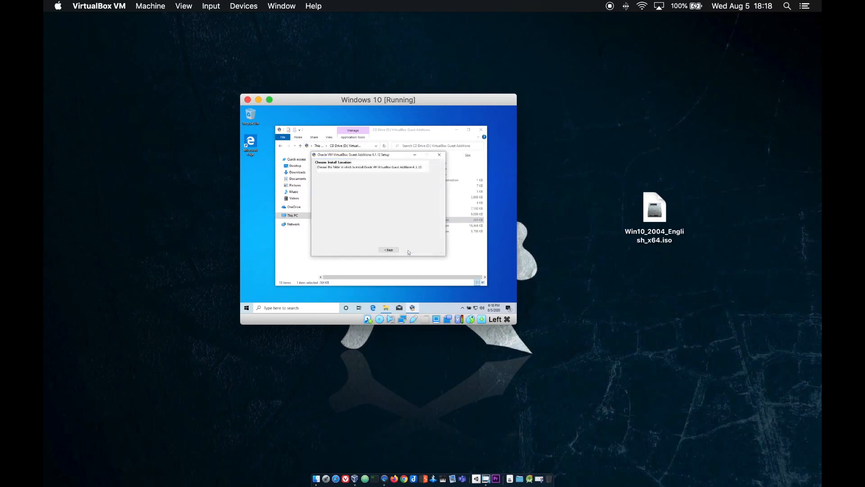
left_click(407, 251)
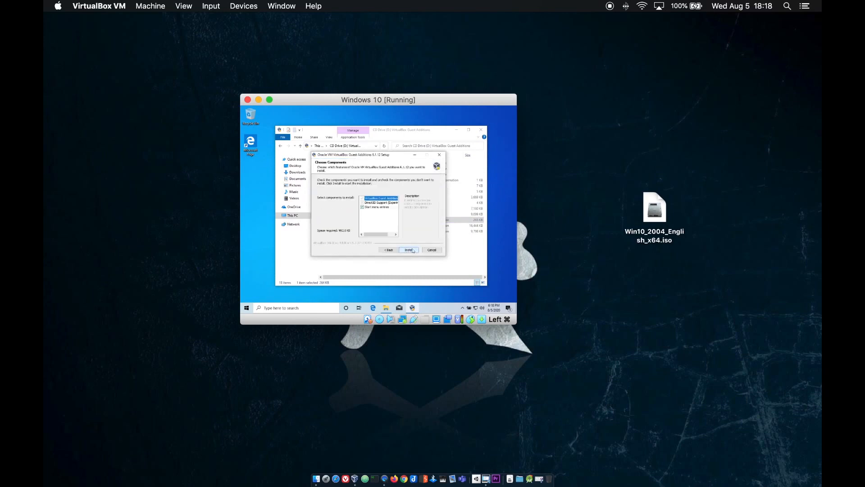
left_click(411, 250)
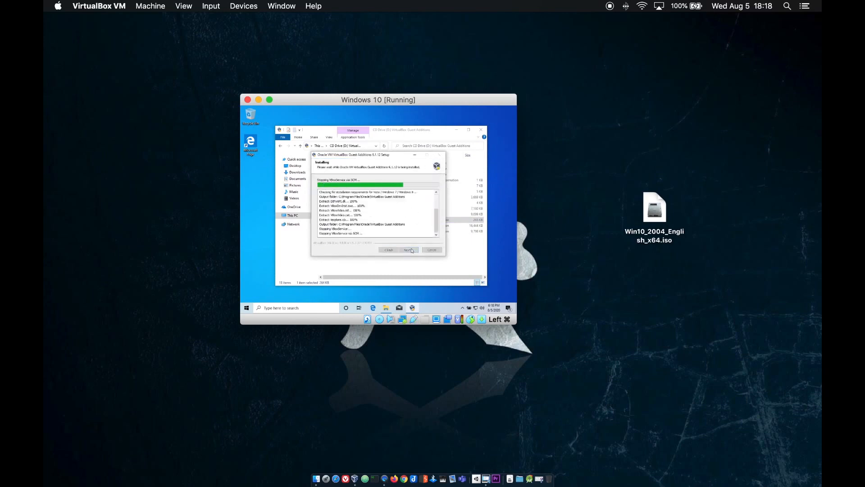
left_click(404, 206)
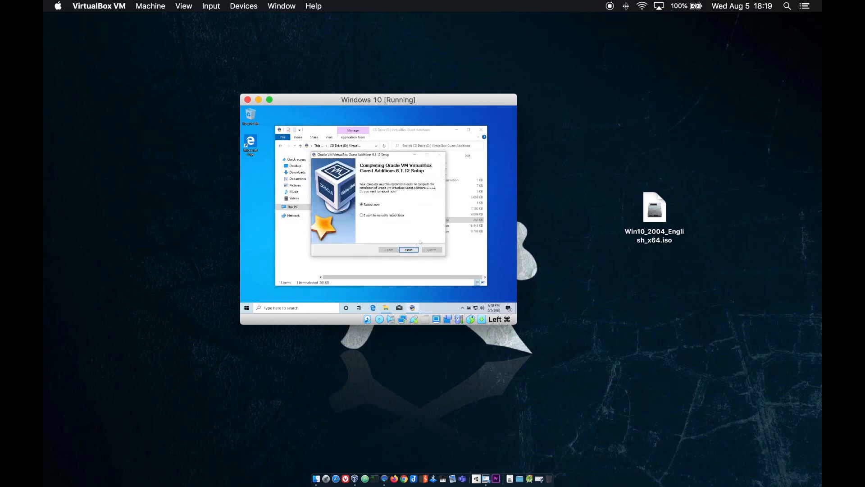
left_click(410, 250)
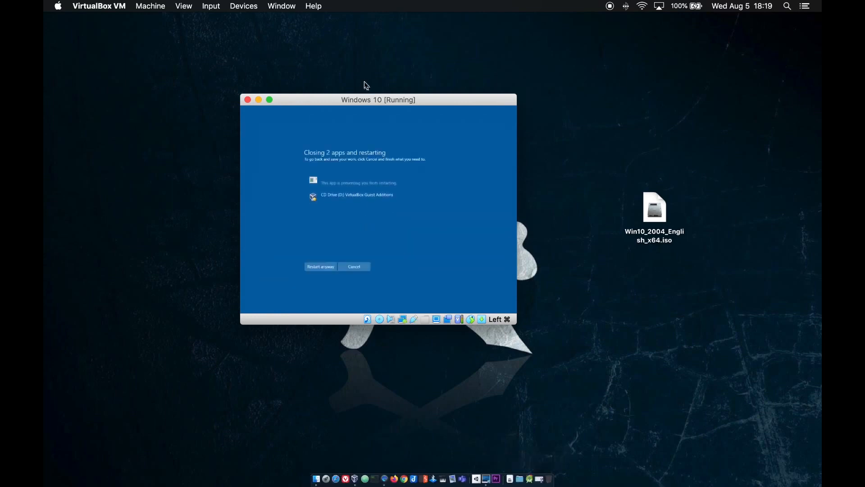
left_click(329, 267)
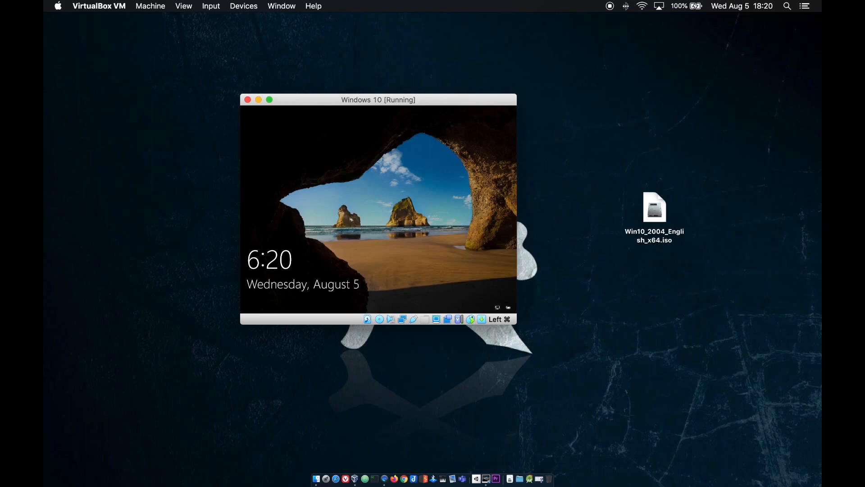
Switch the VM to full screen and sign in to Windows past the lock screen
left_click(270, 100)
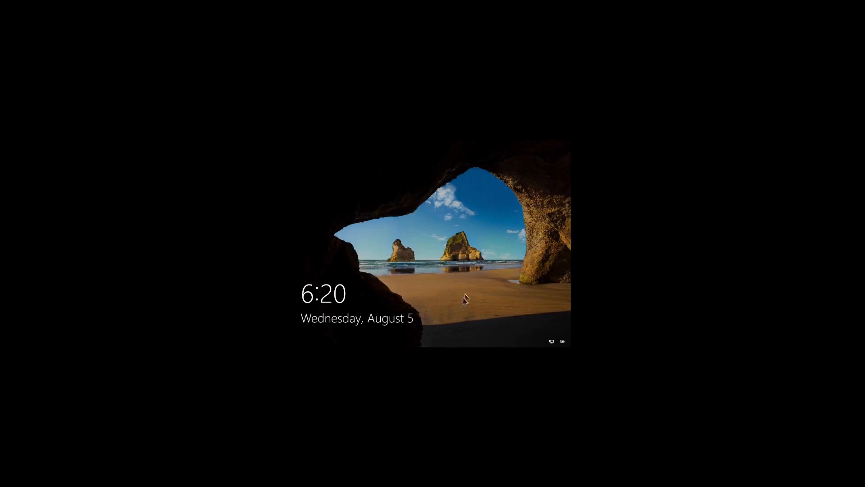
left_click(458, 258)
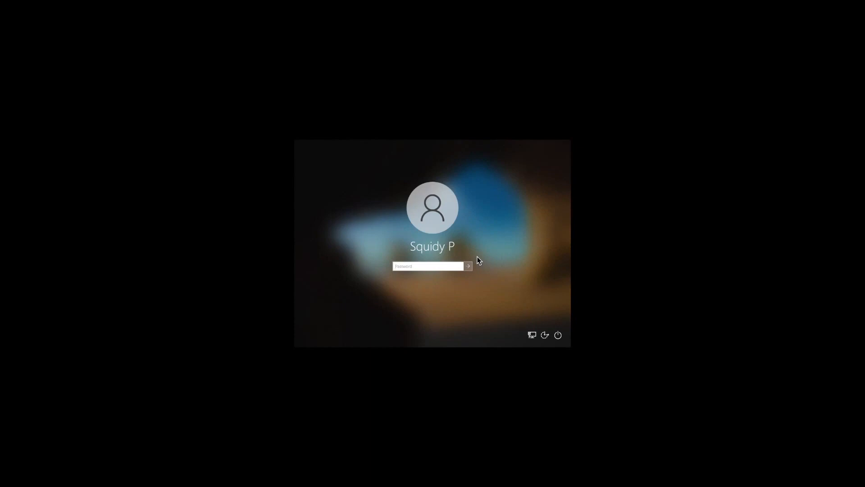
key("Return")
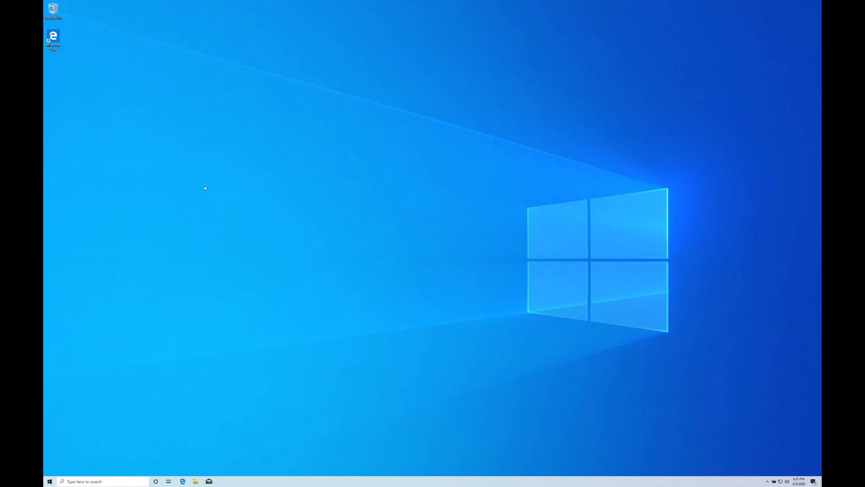
Scale Virtual Screen 1 to 200% and return the VM to full screen
mouse_move(148, 4)
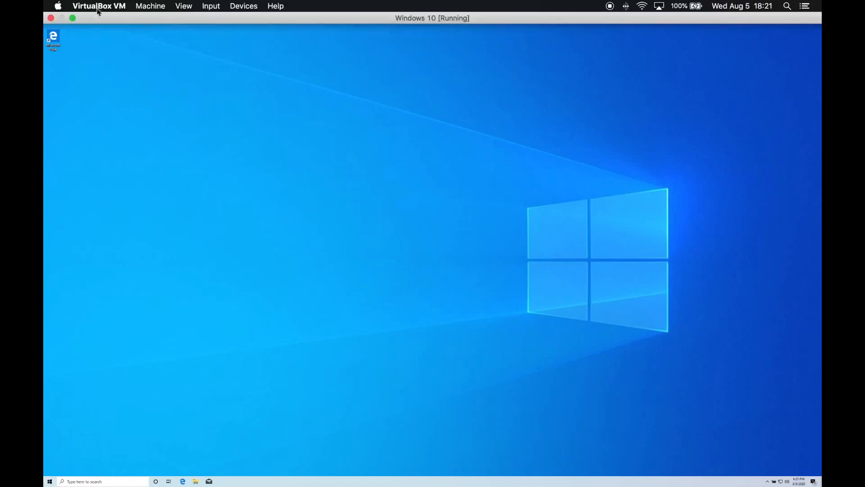
left_click(72, 17)
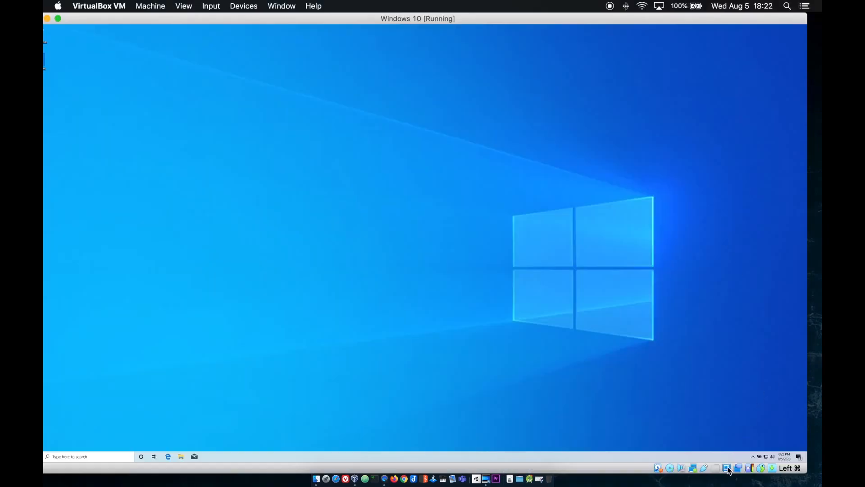
left_click(728, 472)
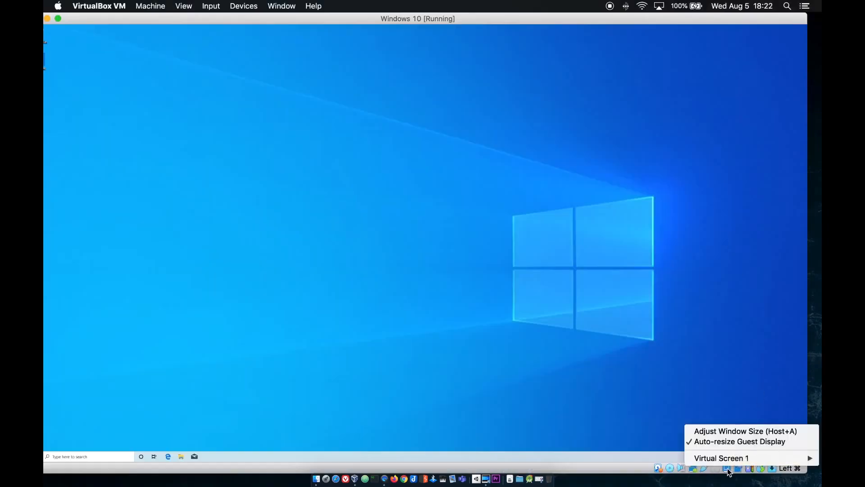
mouse_move(730, 460)
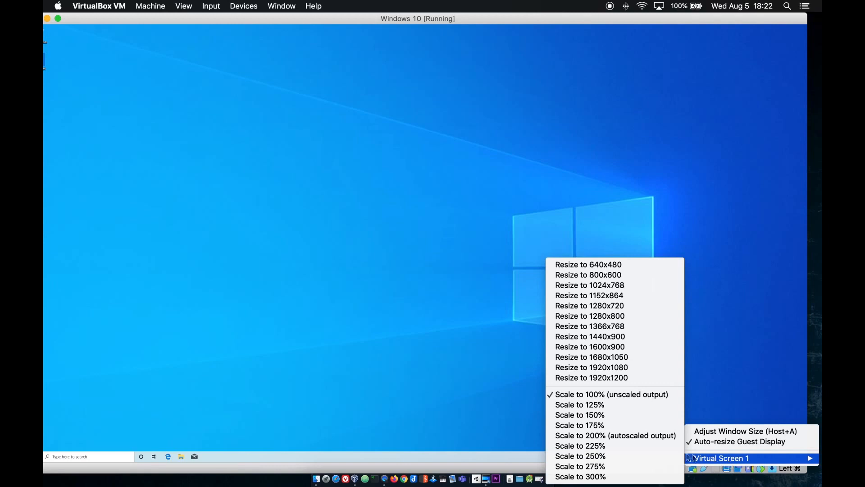
left_click(638, 436)
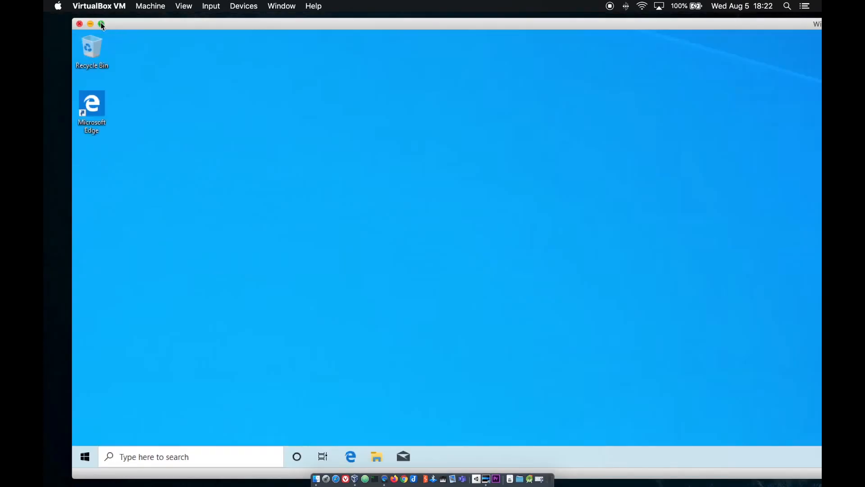
left_click(102, 24)
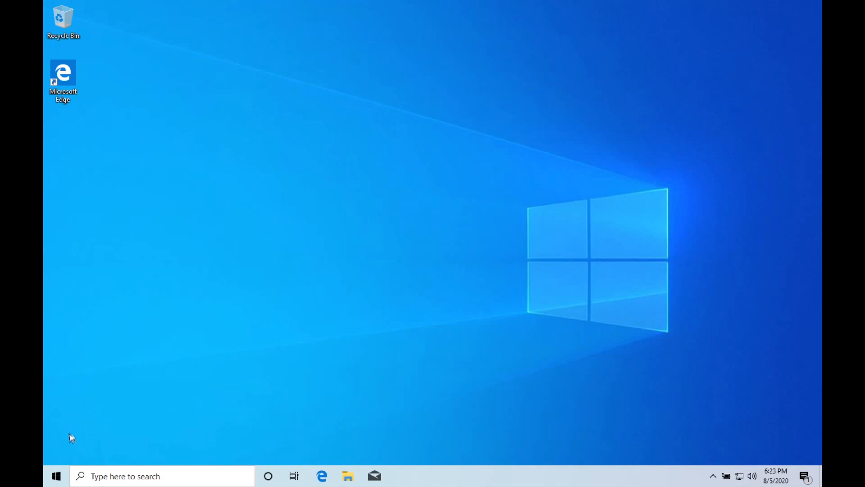
Shut down the Windows 10 guest from the Start menu's Power options
left_click(60, 474)
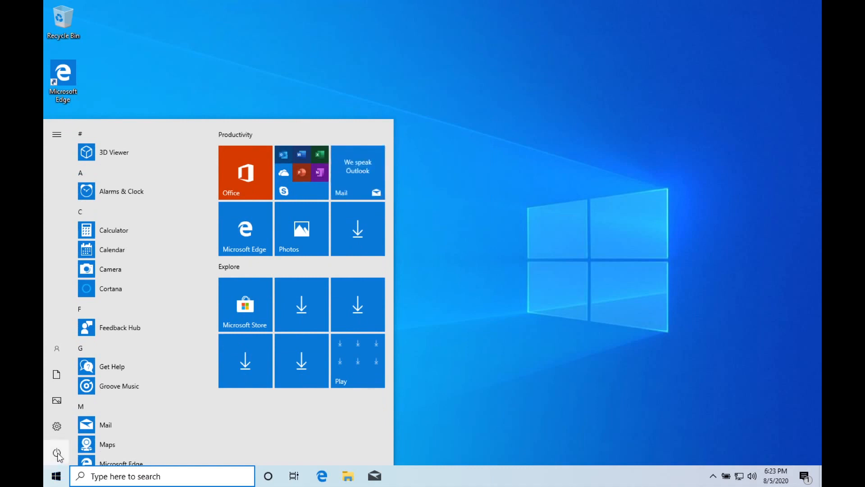
mouse_move(58, 456)
left_click(79, 453)
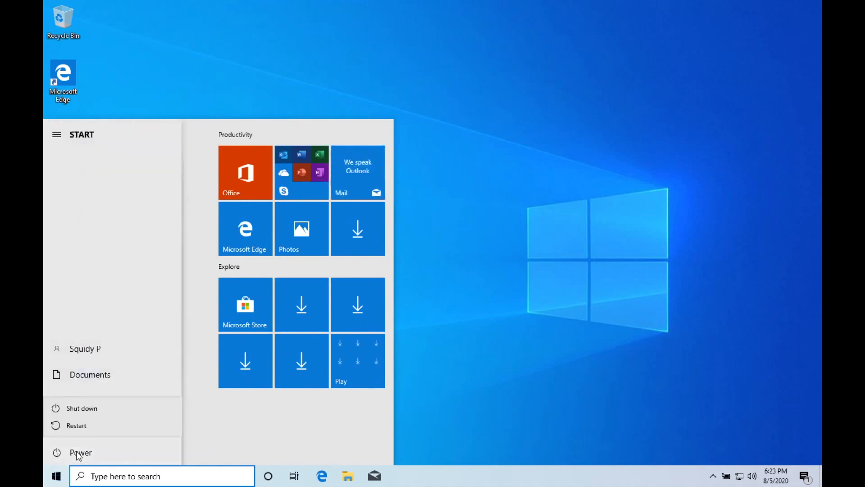
left_click(82, 409)
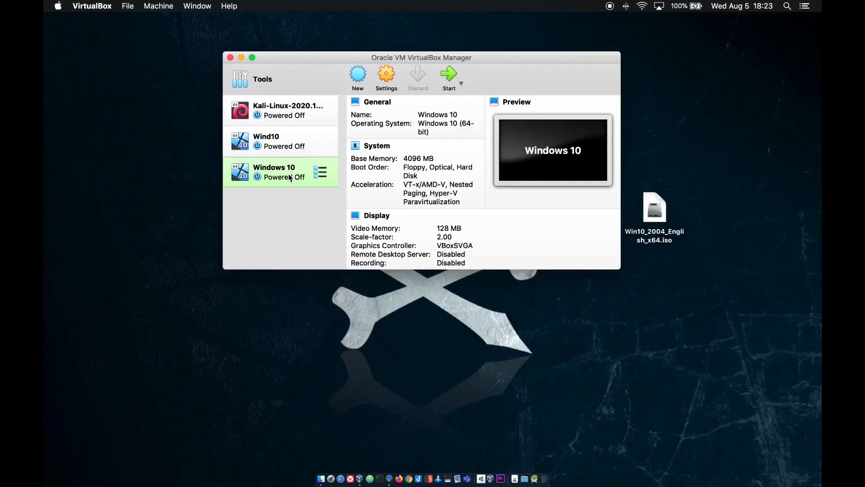
Add a USB filter for the SCM SCR33xx smart card reader, save it, and start the Windows 10 VM
left_click(387, 75)
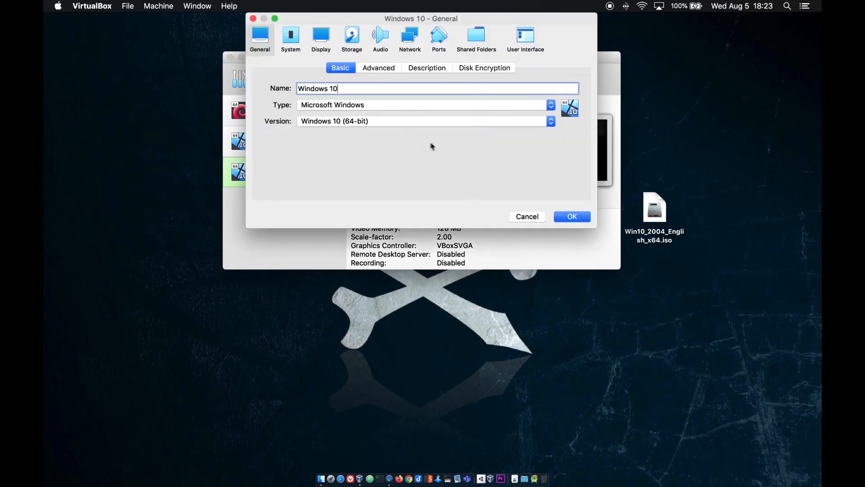
left_click(447, 43)
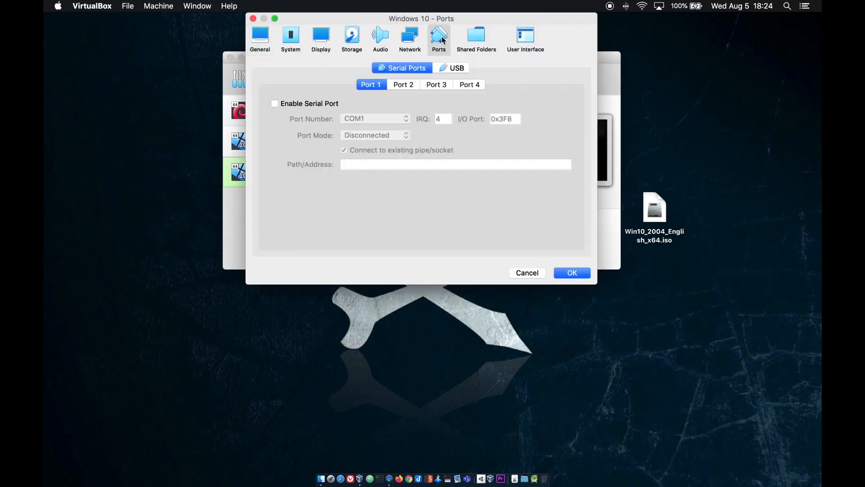
left_click(464, 69)
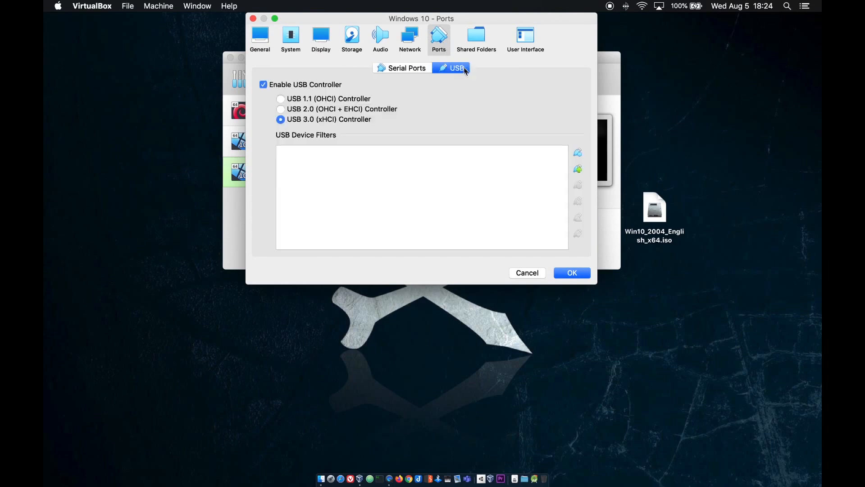
left_click(579, 170)
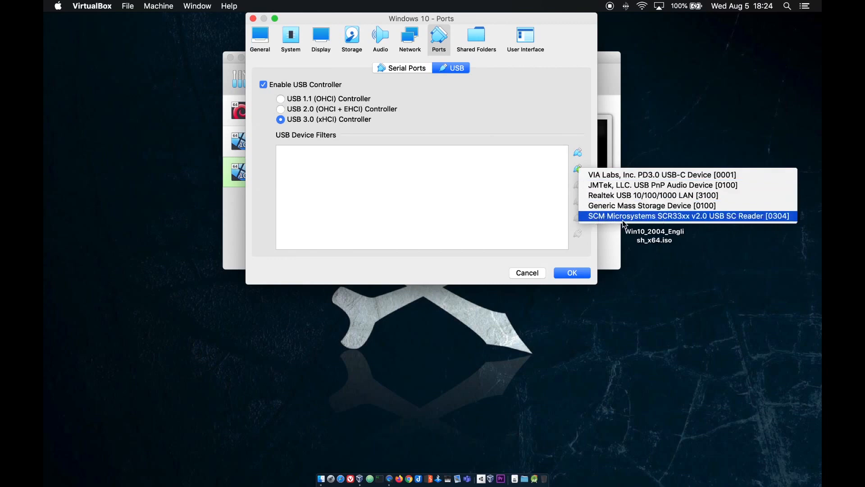
left_click(695, 217)
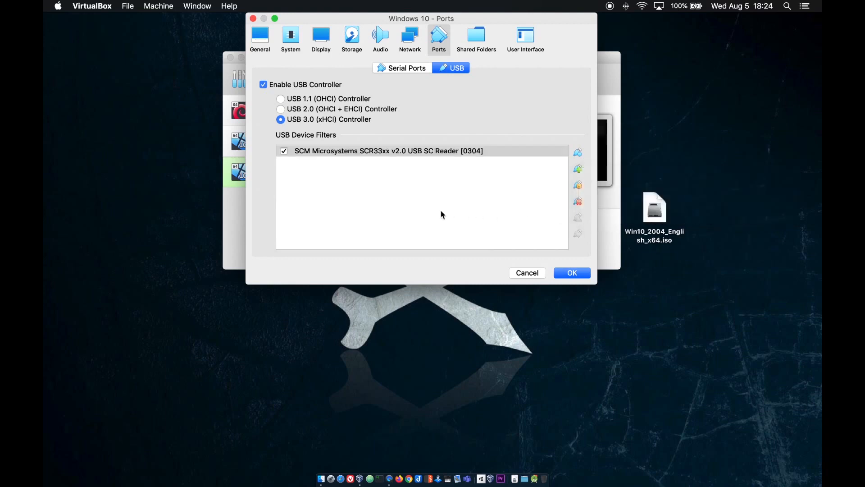
left_click(580, 274)
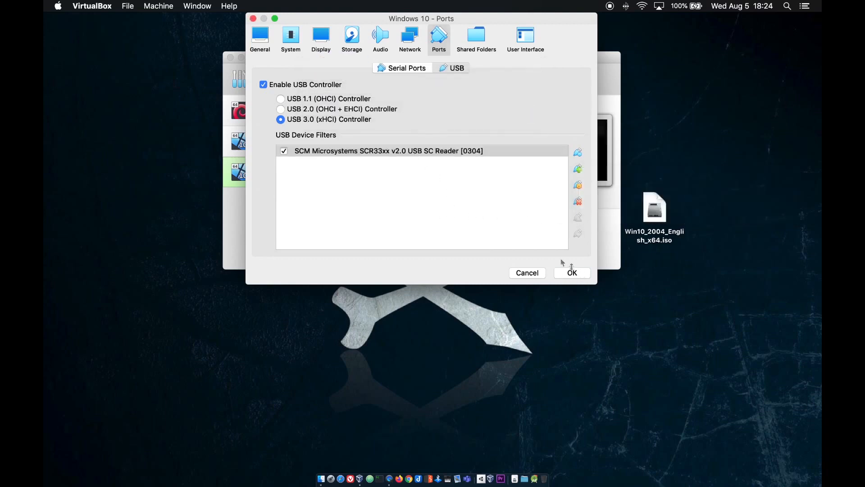
left_click(449, 76)
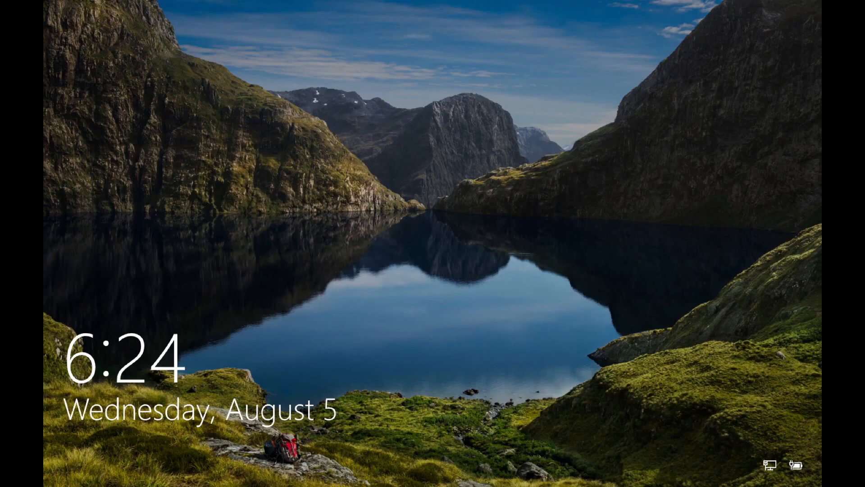
Sign in to the Windows 10 guest and open the Start button's quick menu for Device Manager
left_click(445, 290)
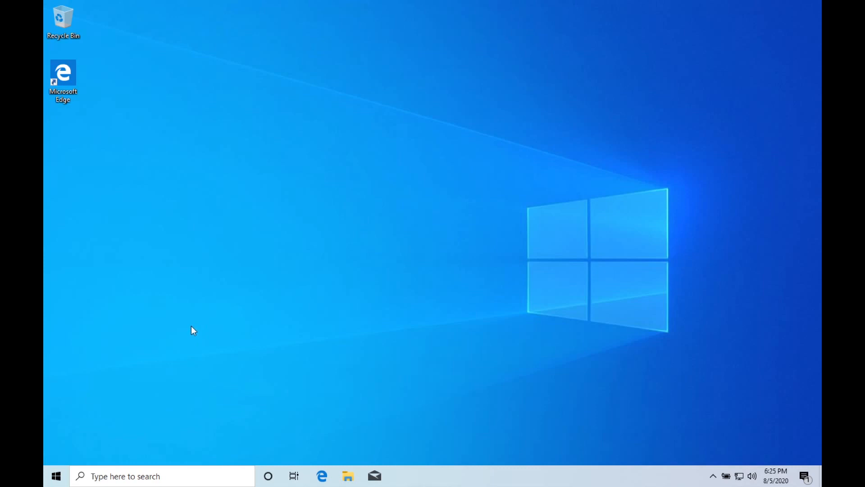
right_click(56, 475)
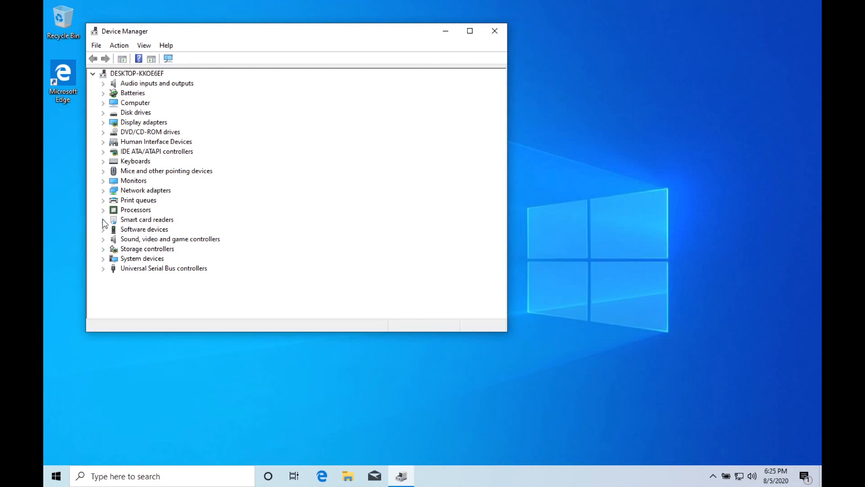
Update the smart card reader driver automatically so it shows as SCR3310 USB Smart Card Reader
left_click(104, 220)
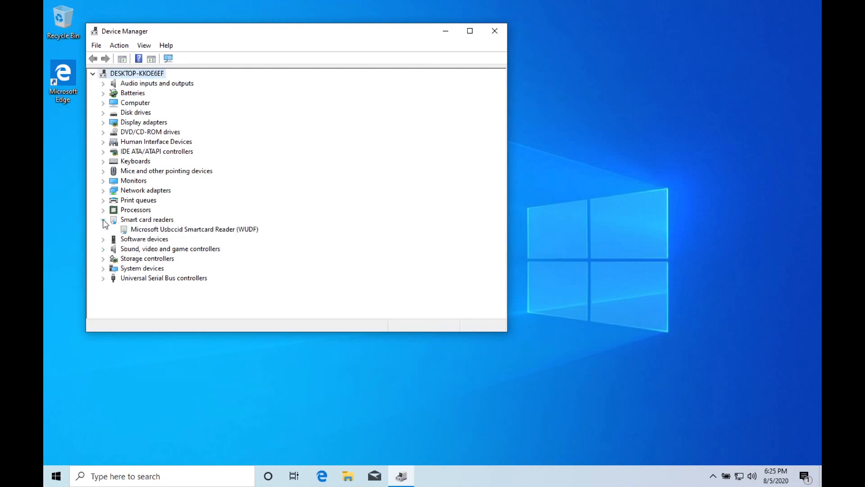
right_click(159, 229)
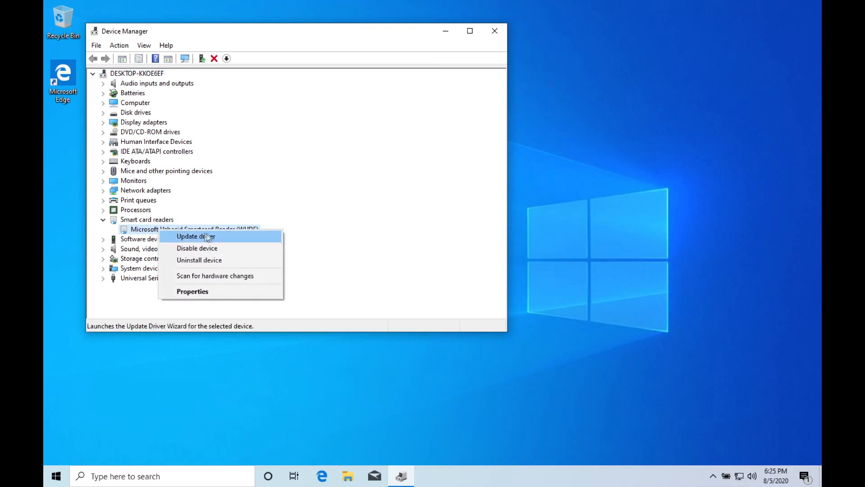
left_click(229, 235)
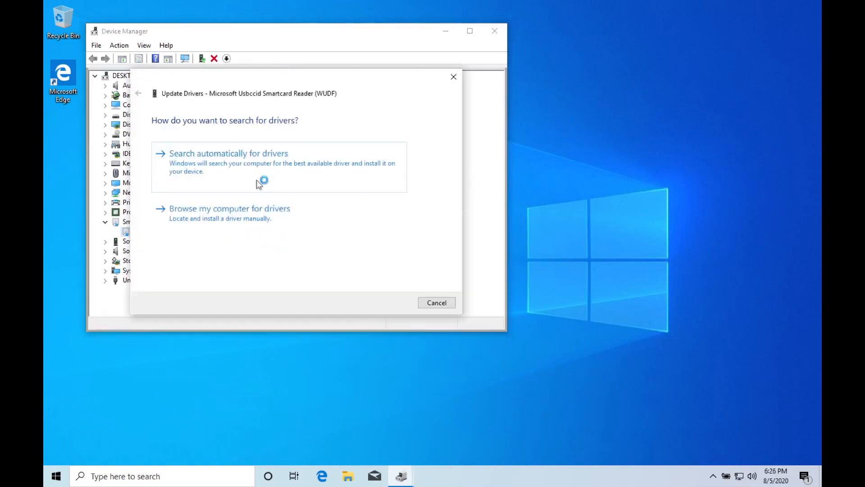
left_click(257, 177)
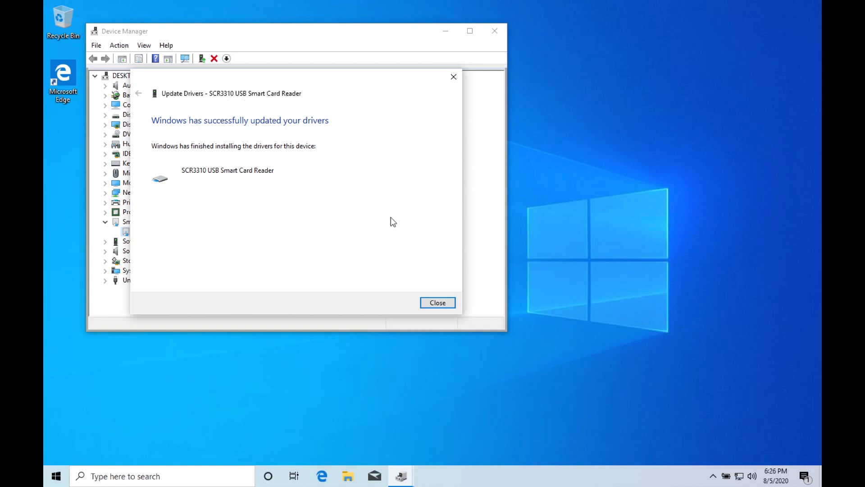
left_click(439, 303)
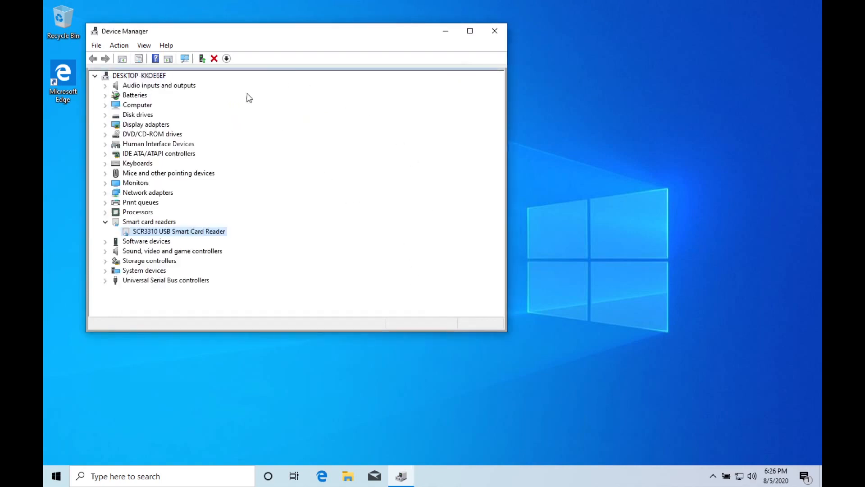
Close Device Manager and the extra Start tab in legacy Edge
left_click(496, 30)
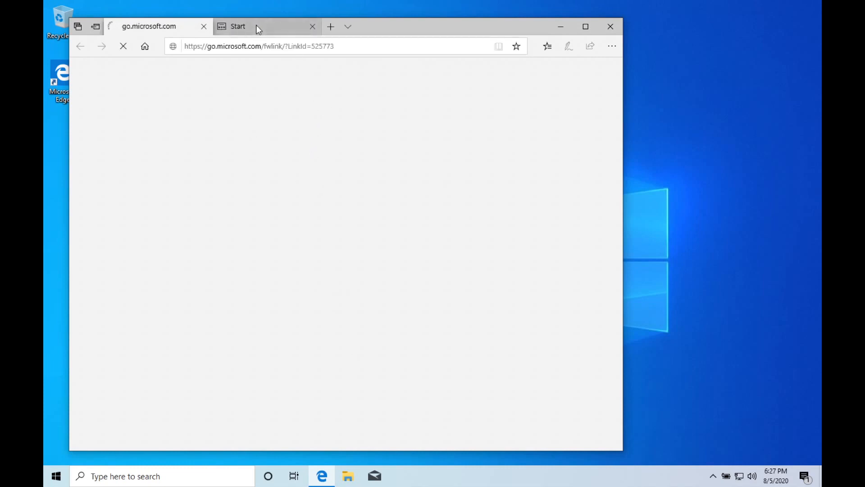
mouse_move(261, 27)
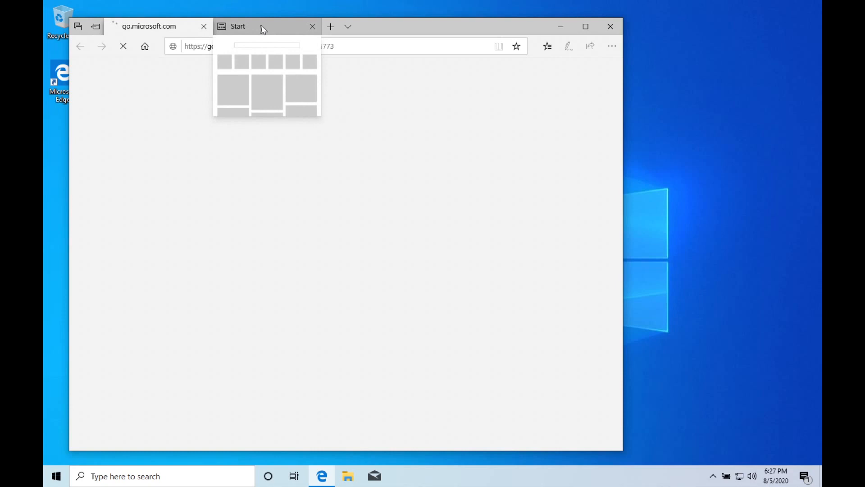
left_click(313, 26)
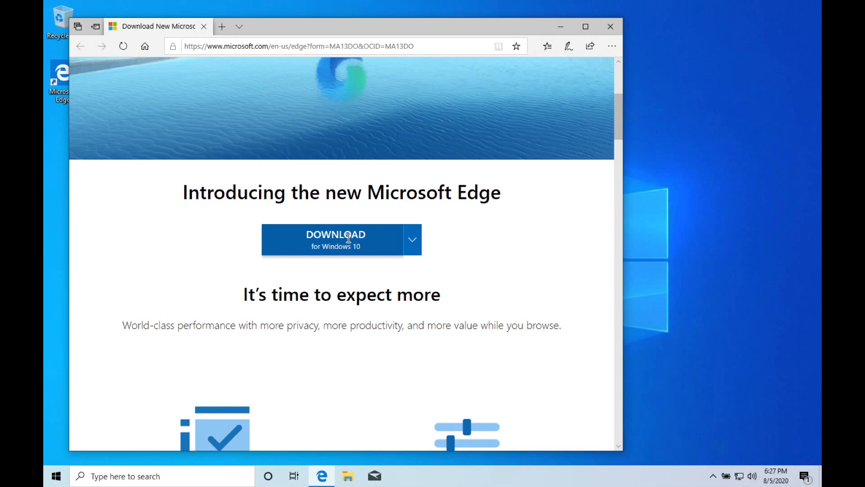
Download the new Microsoft Edge, accept its license, and run the installer with admin approval
left_click(348, 238)
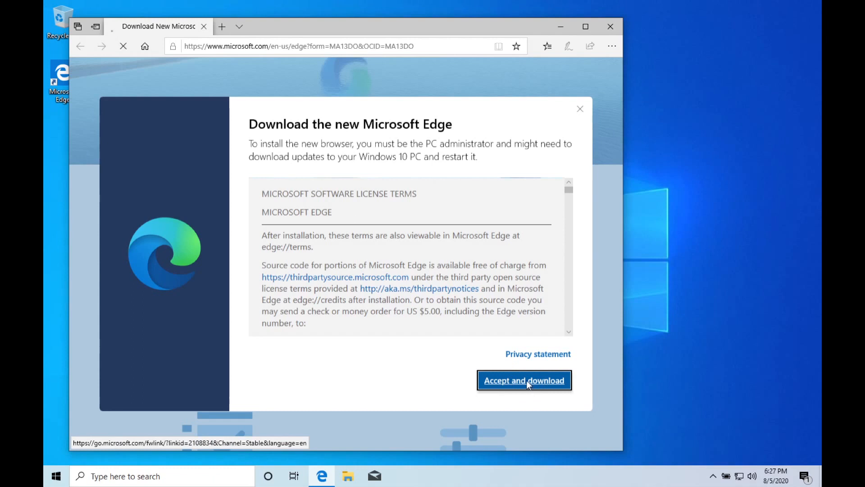
left_click(526, 380)
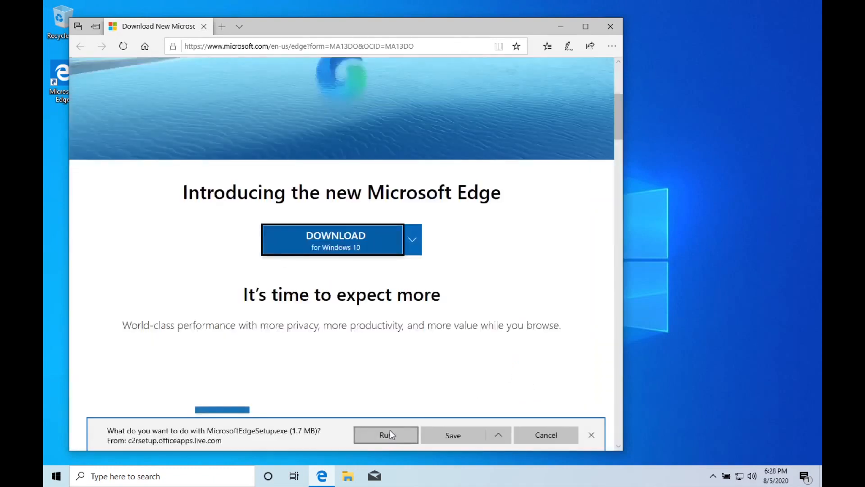
left_click(390, 431)
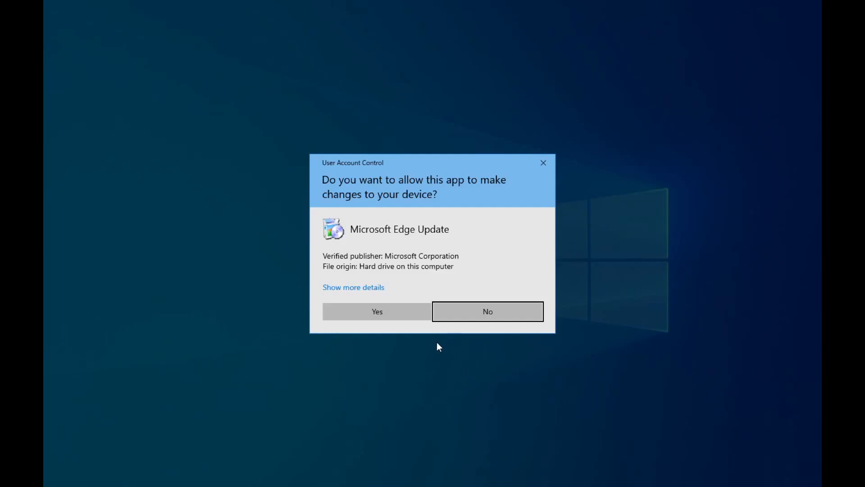
left_click(388, 314)
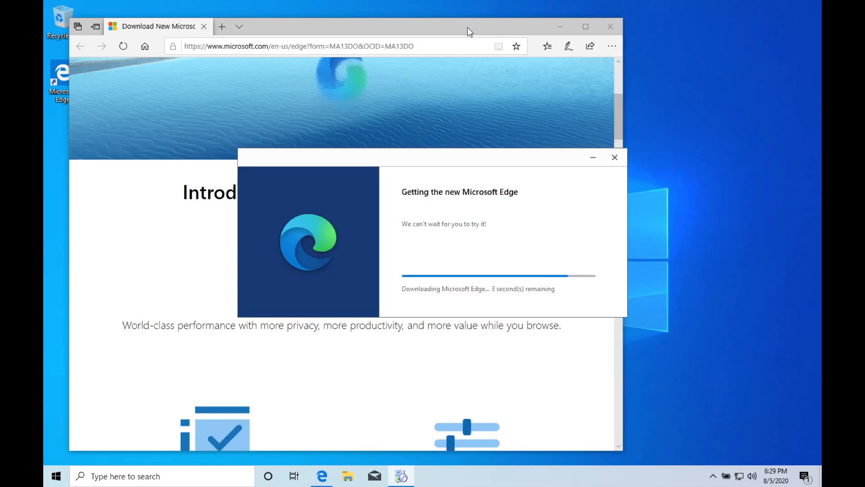
left_click(540, 282)
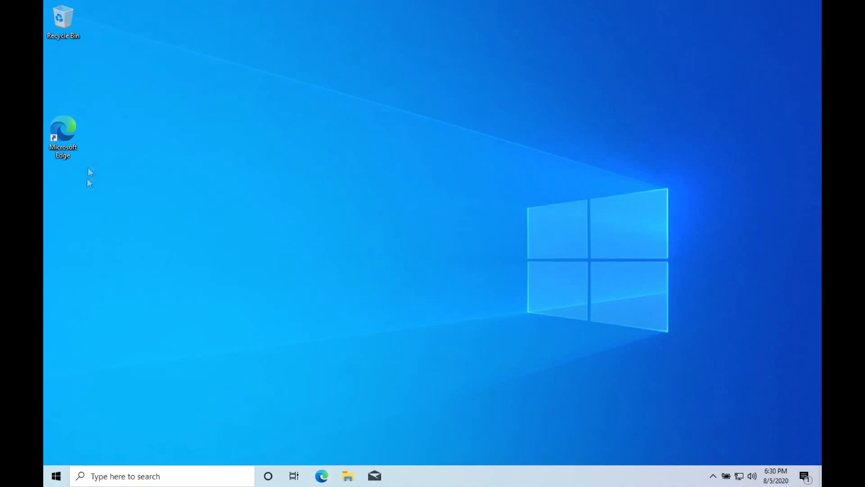
In the new Edge, search the web for 'military cac' and open the militarycac.com home page
left_click(325, 476)
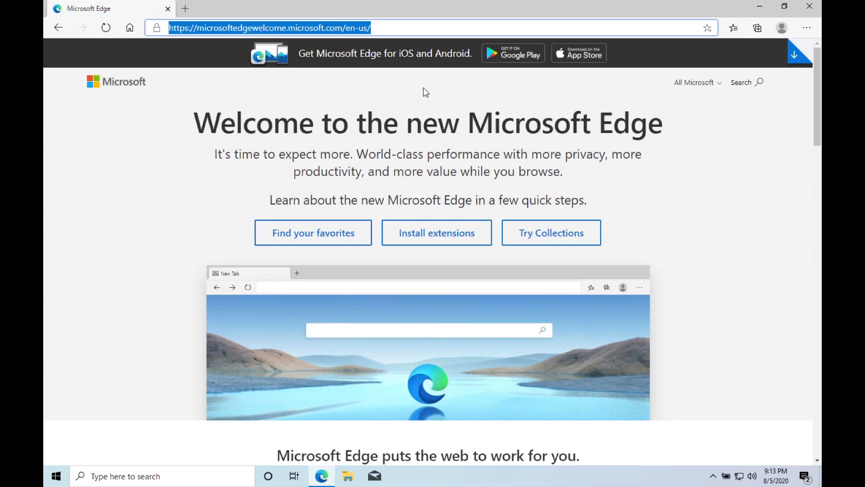
type("militar")
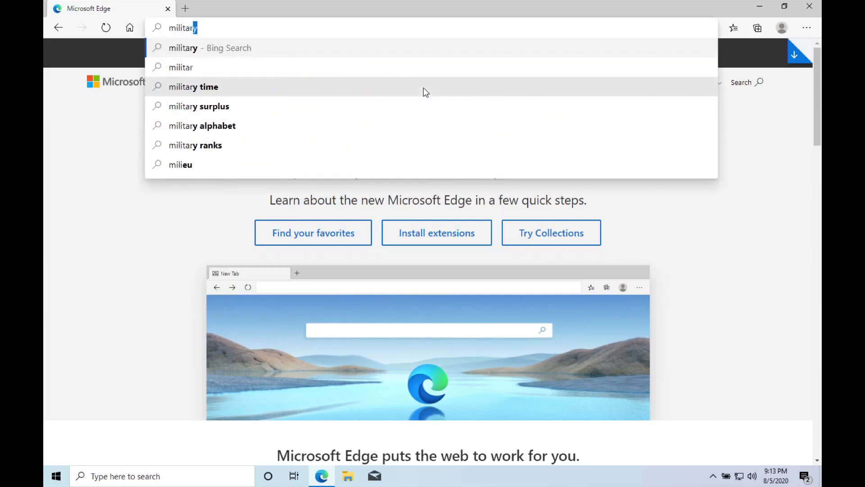
type("y cac")
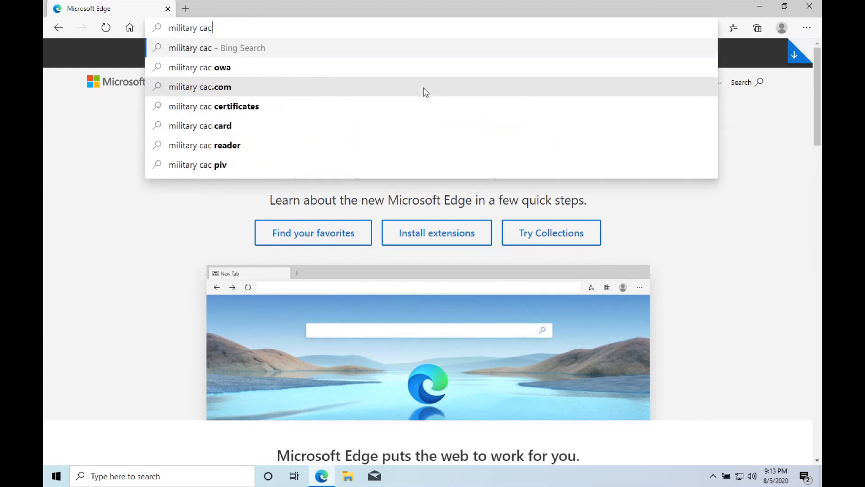
key("Return")
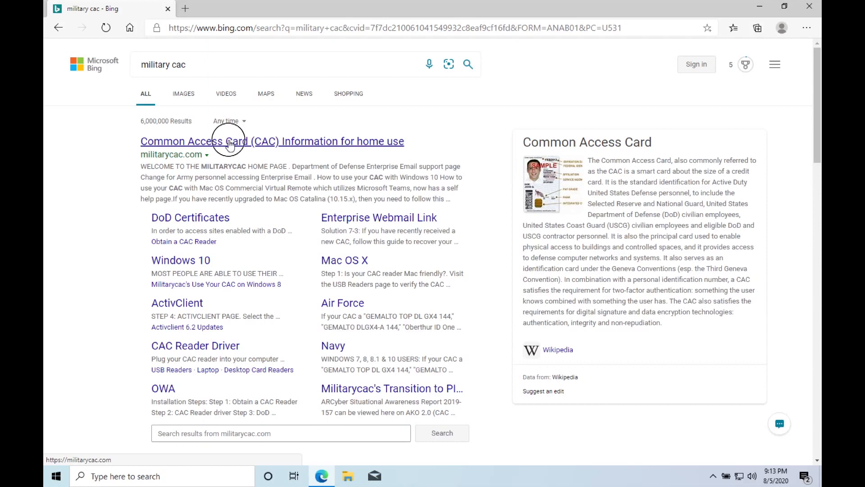
left_click(228, 143)
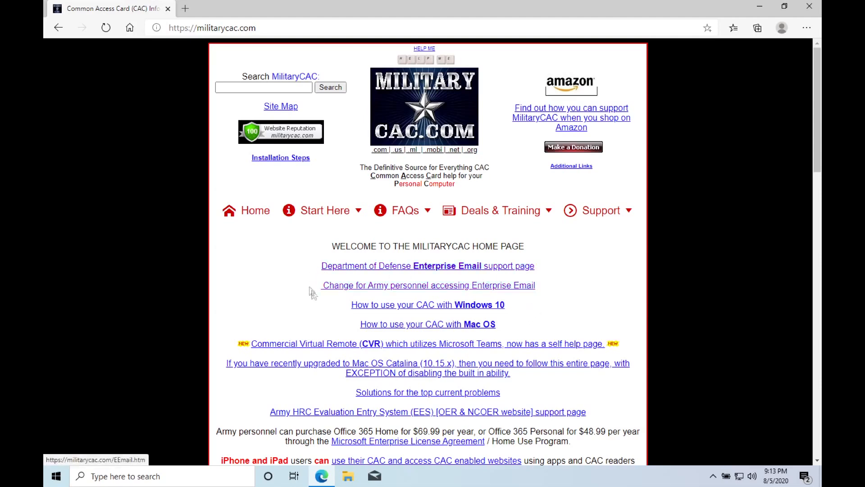
Go to the Windows 10 instructions, then the DoD root certificates page's InstallRoot 5.5 links
left_click(484, 307)
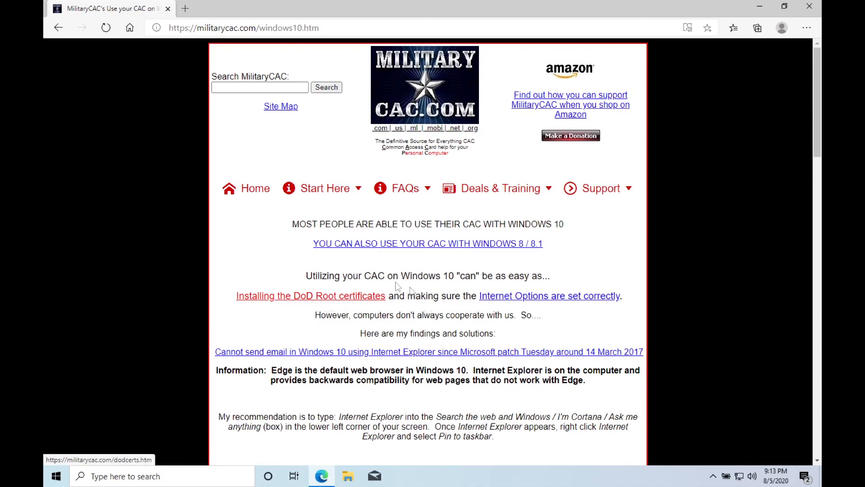
left_click(312, 304)
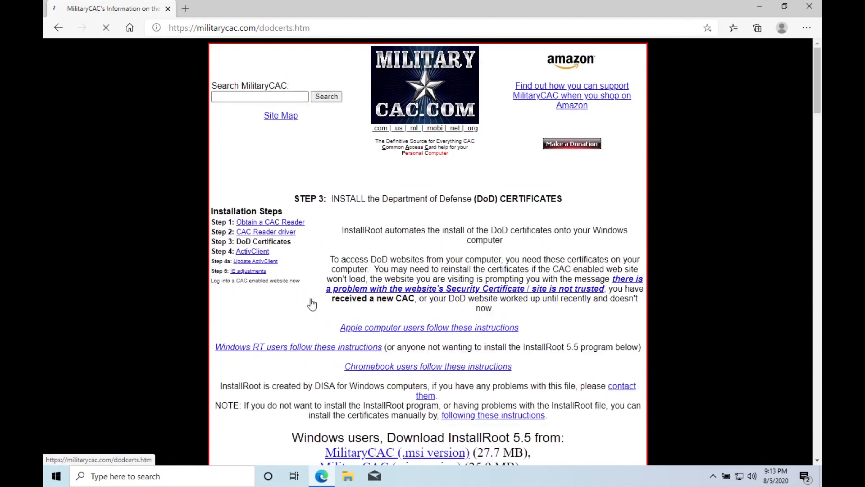
scroll(458, 350, "down", 2)
scroll(458, 350, "down", 2)
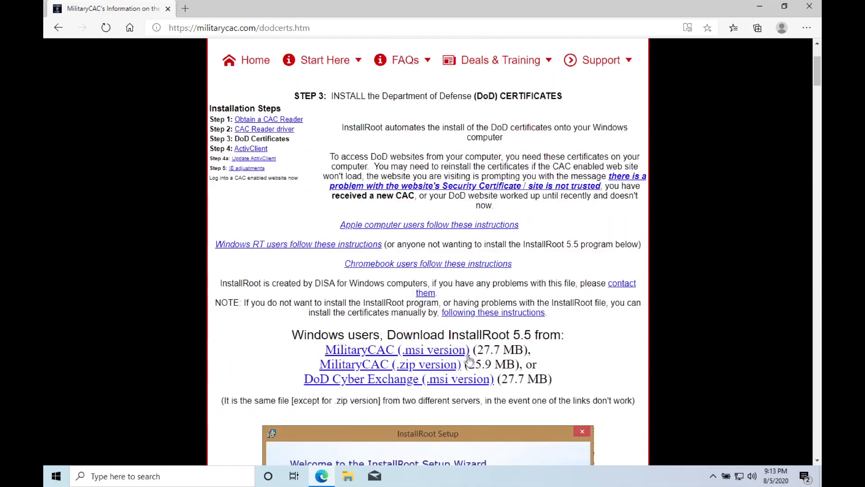
scroll(415, 336, "down", 1)
scroll(360, 298, "down", 6)
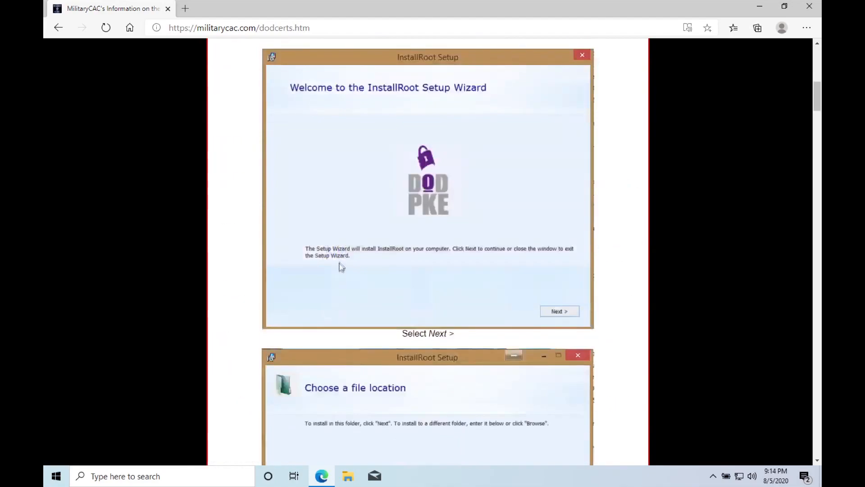
scroll(397, 279, "up", 1)
scroll(399, 285, "up", 7)
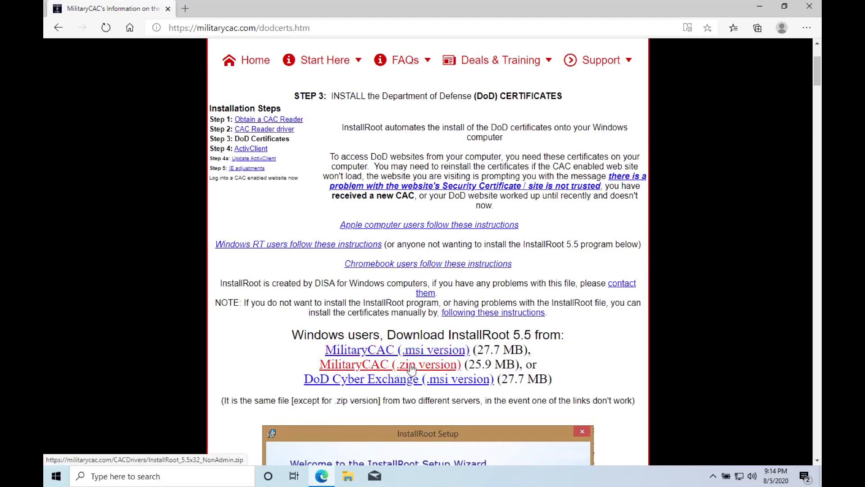
Save the InstallRoot 5.5 .zip version link to the Desktop, then close Edge
right_click(411, 368)
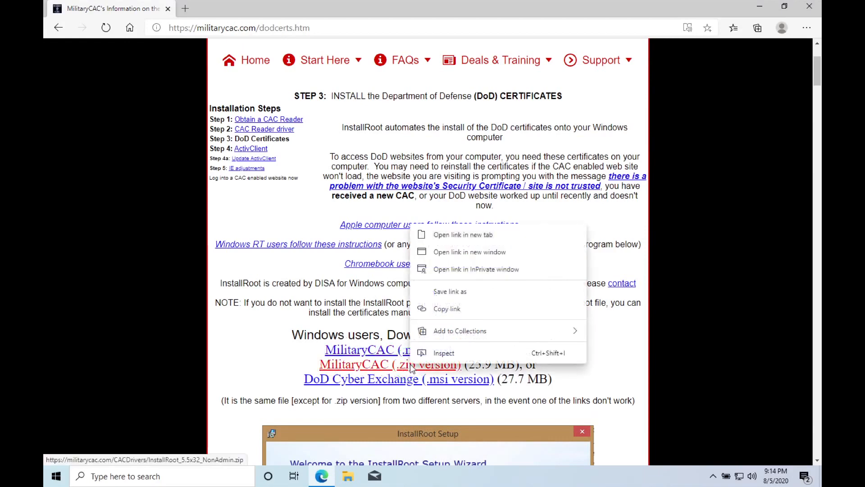
left_click(459, 296)
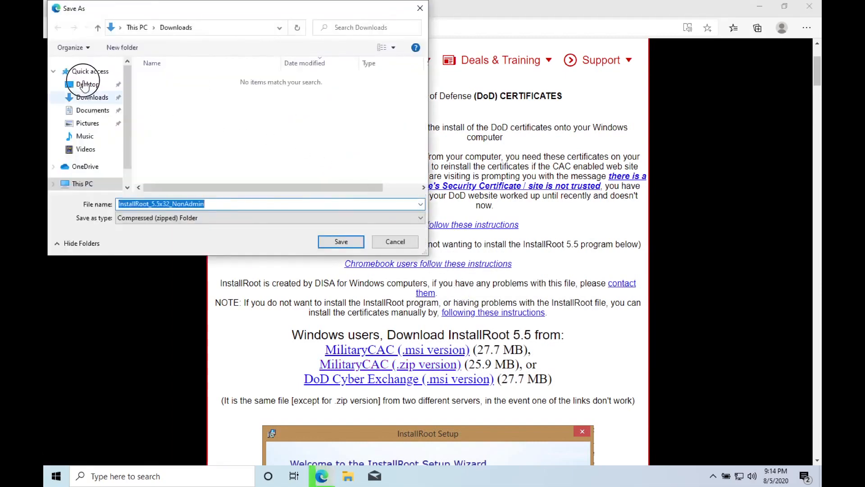
left_click(86, 85)
left_click(353, 245)
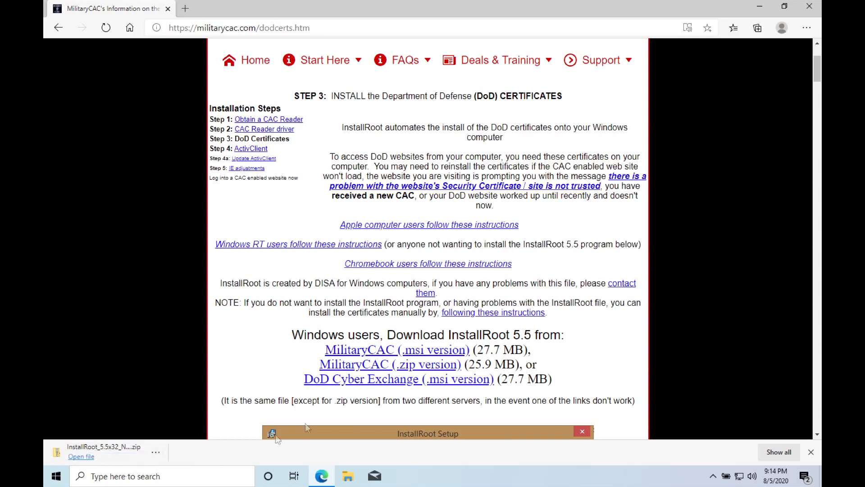
left_click(810, 6)
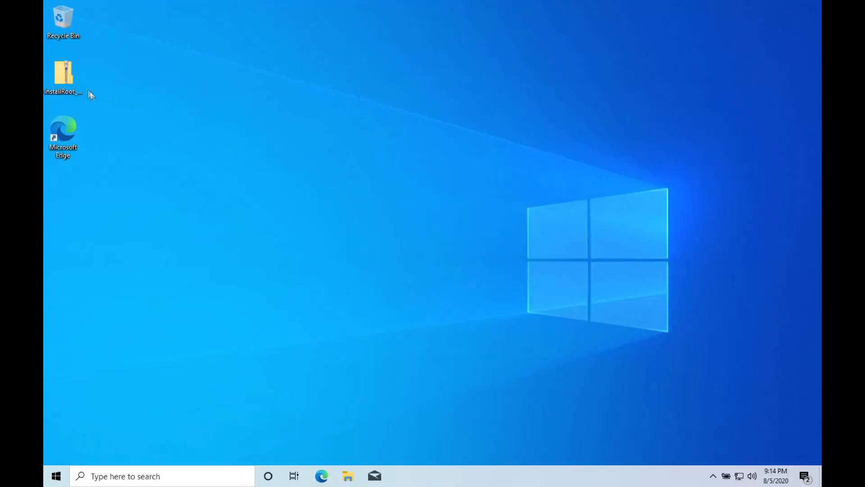
Run InstallRoot_5.5x32_NonAdmin.msi from the zip with default settings and launch InstallRoot
double_click(72, 78)
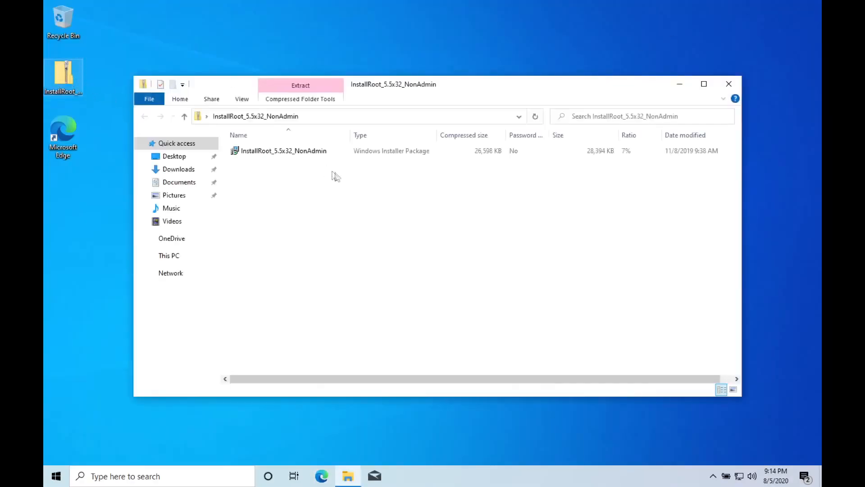
left_click(276, 151)
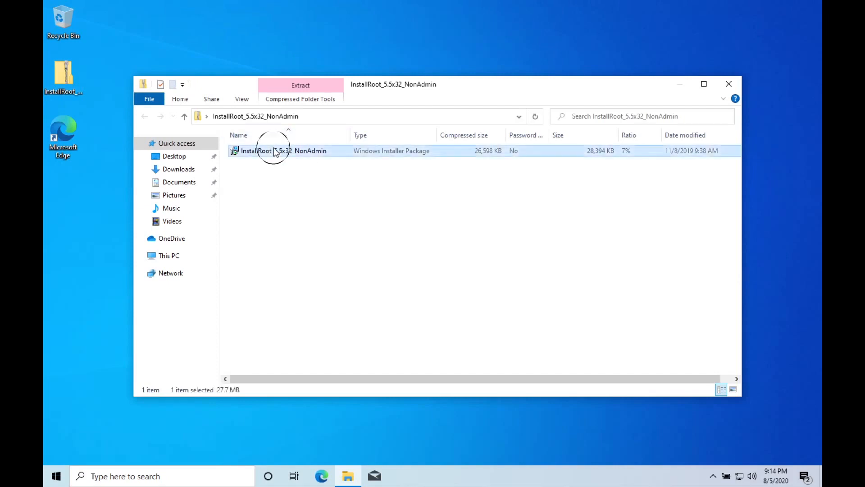
double_click(277, 151)
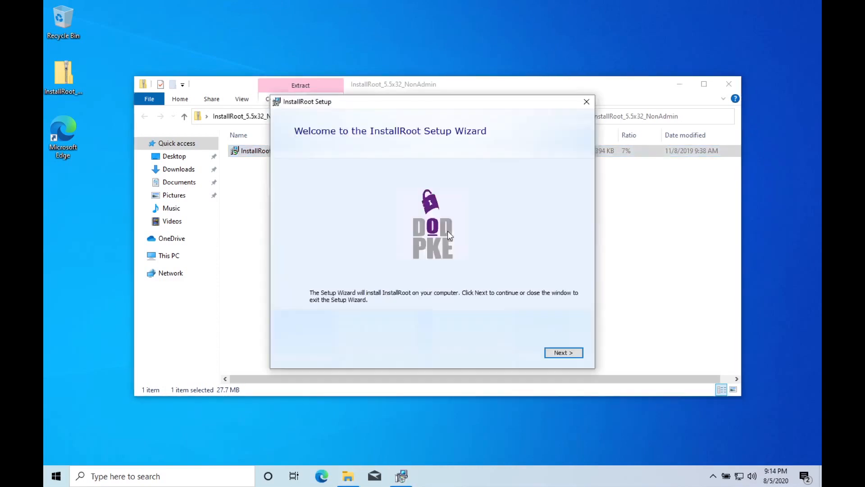
left_click(572, 354)
left_click(570, 356)
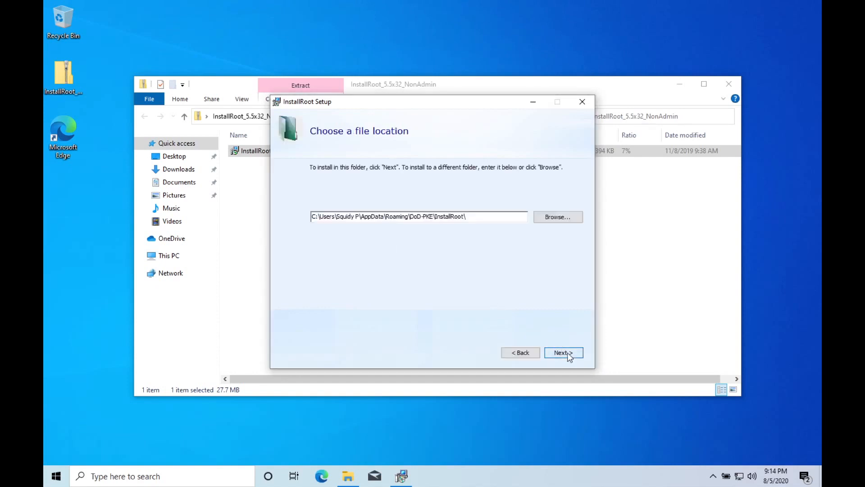
left_click(569, 356)
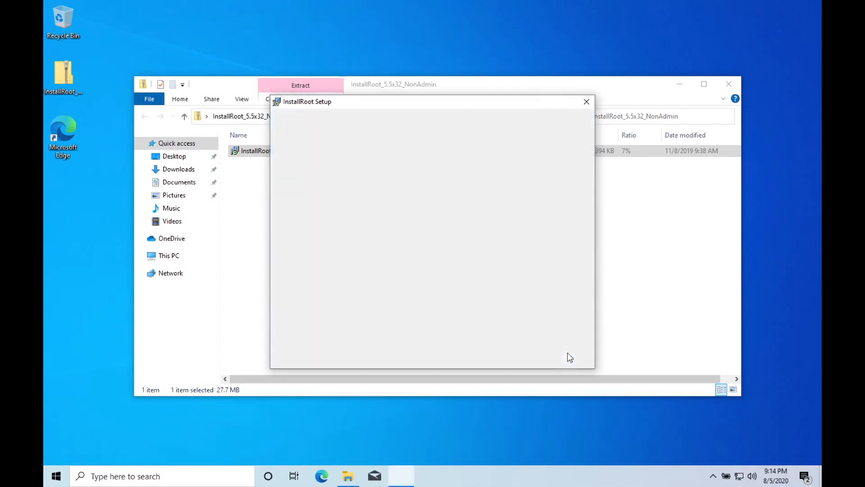
left_click(569, 355)
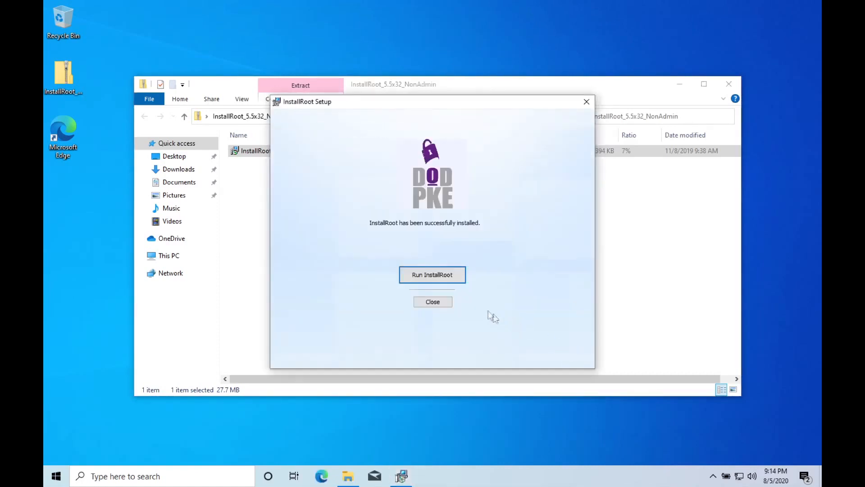
left_click(449, 282)
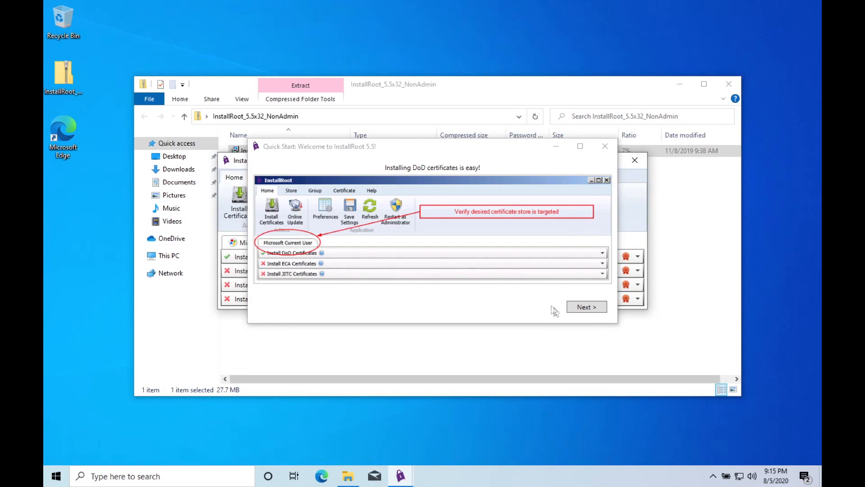
Finish the InstallRoot Quick Start guide and dismiss the online update notification
left_click(586, 306)
left_click(589, 309)
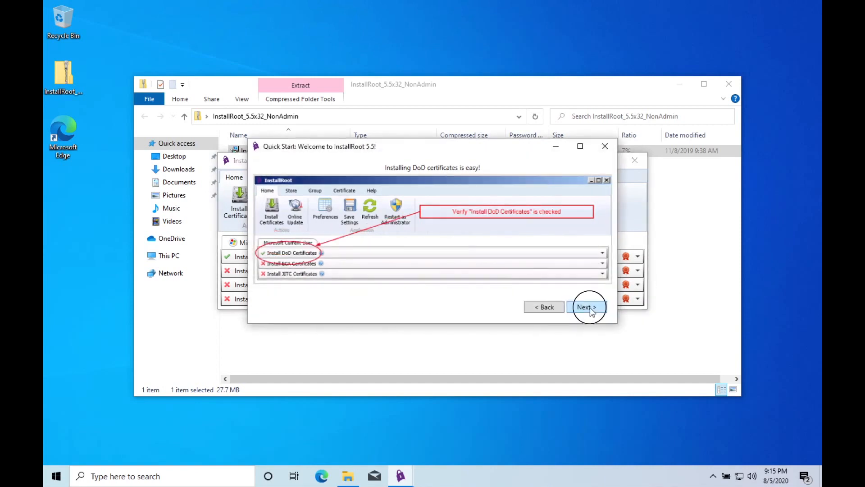
left_click(590, 311)
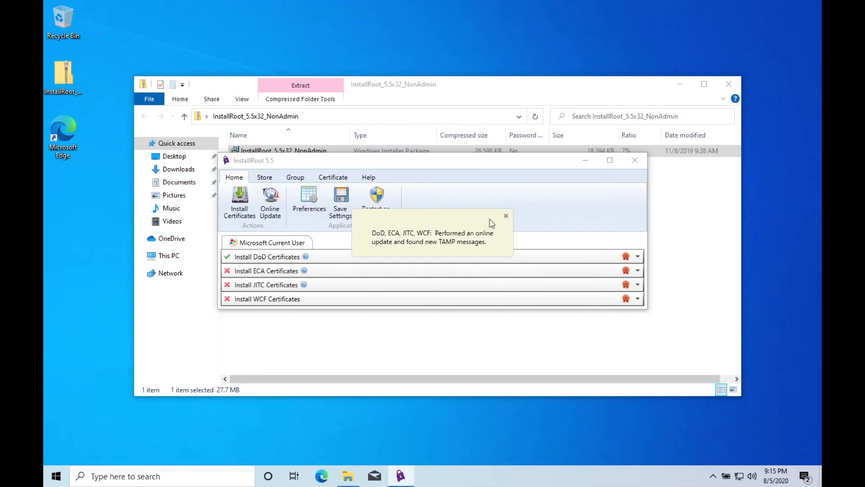
left_click(505, 217)
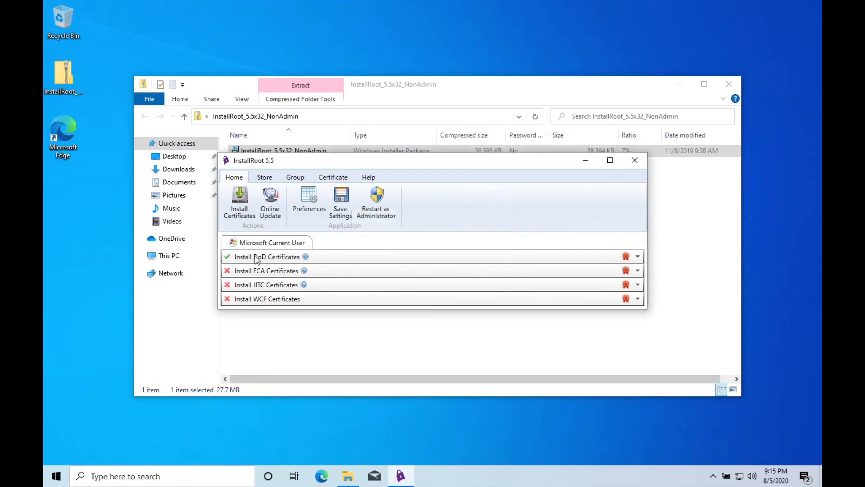
Install the DoD certificates, trusting each DoD root CA, and dismiss the action summary
left_click(278, 258)
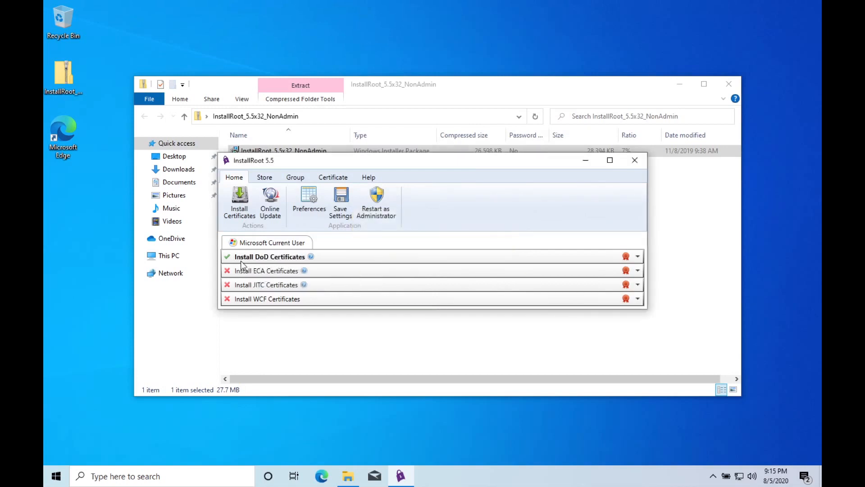
left_click(240, 199)
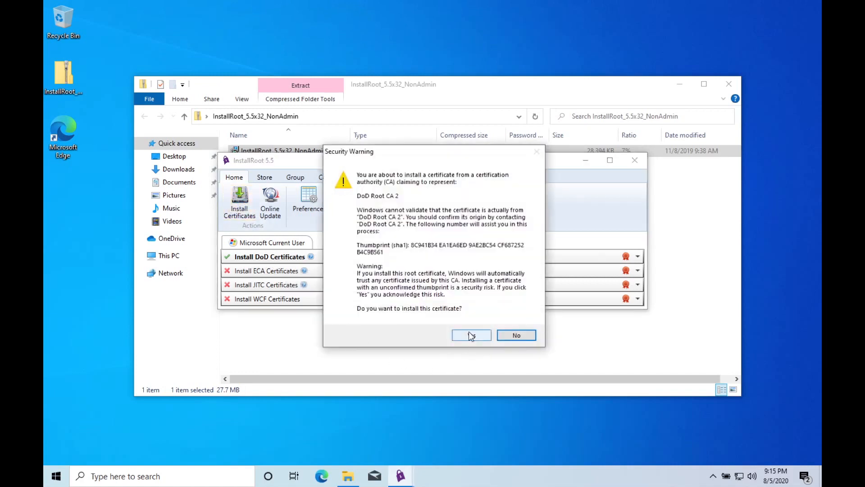
left_click(471, 336)
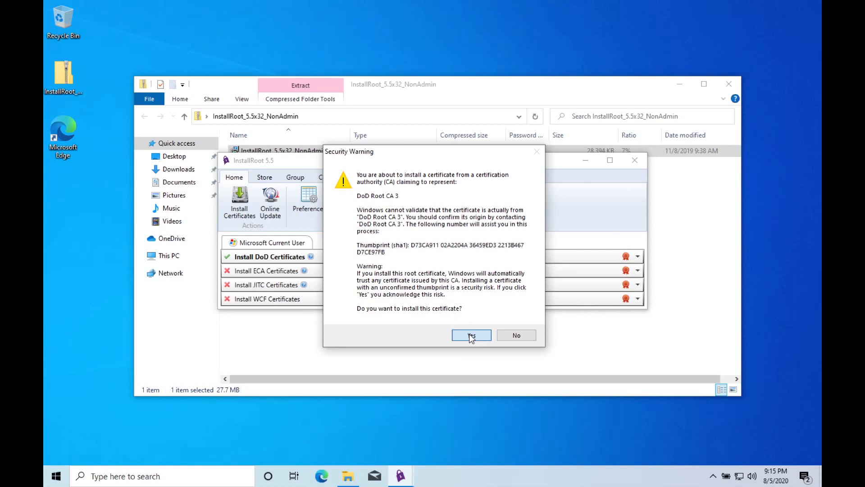
left_click(471, 336)
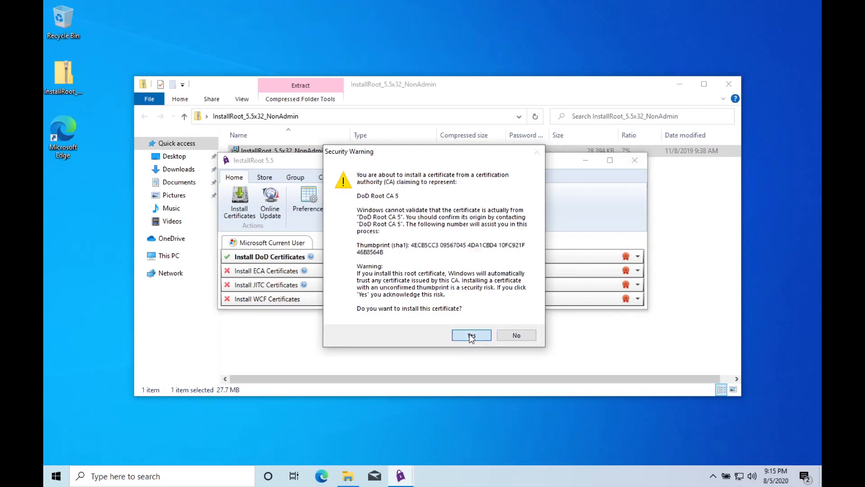
left_click(471, 335)
left_click(471, 339)
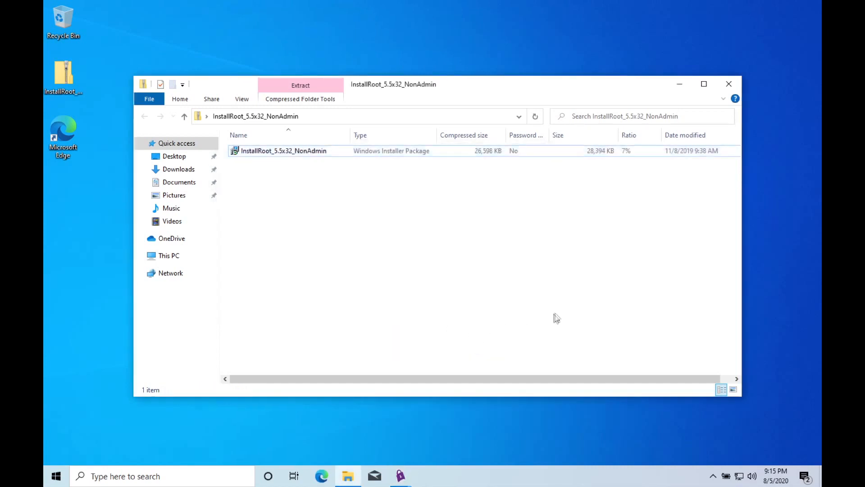
left_click(403, 477)
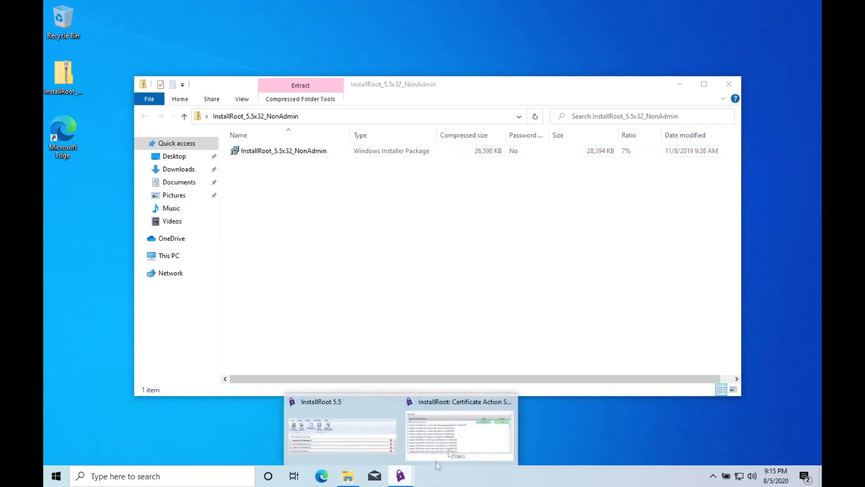
left_click(470, 450)
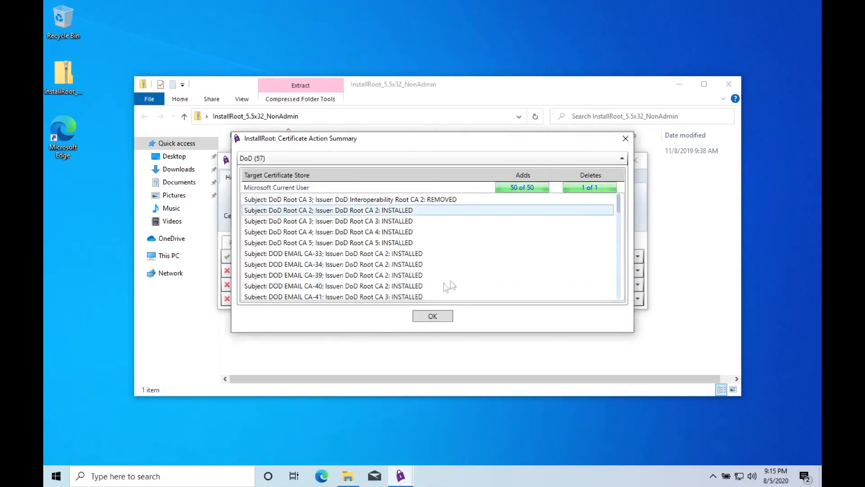
left_click(441, 317)
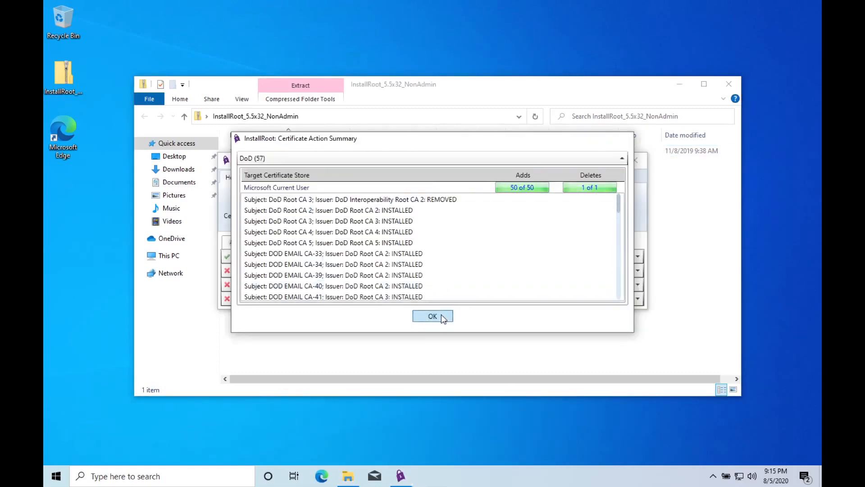
Close InstallRoot saving its settings, and close the compressed folder window
left_click(401, 477)
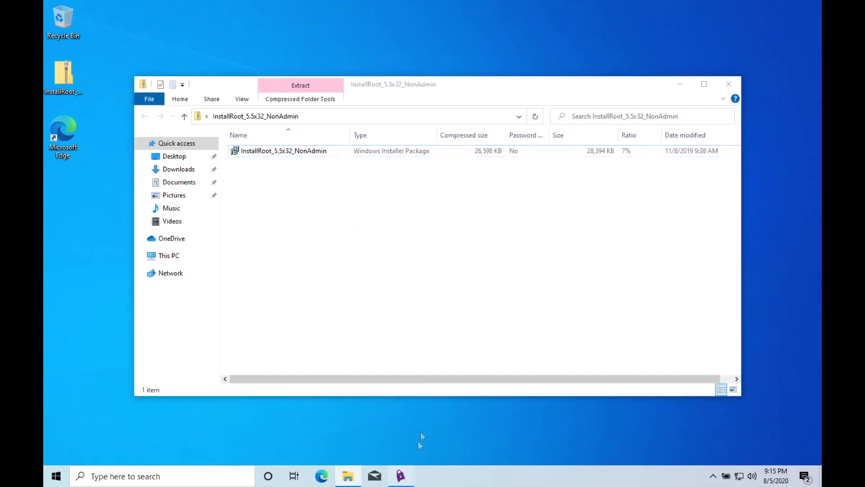
left_click(635, 160)
left_click(436, 276)
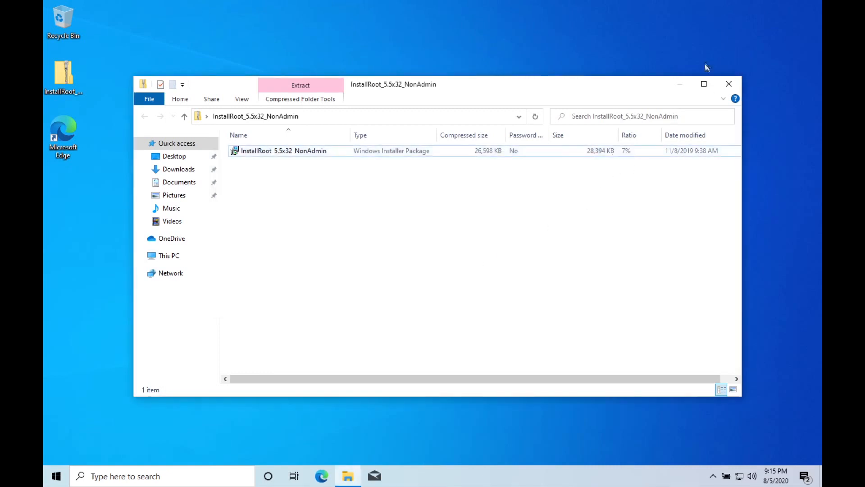
left_click(729, 86)
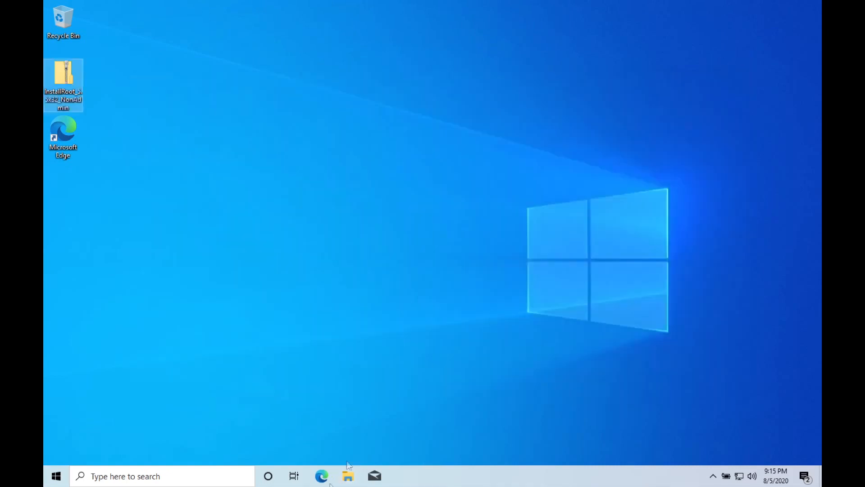
left_click(174, 479)
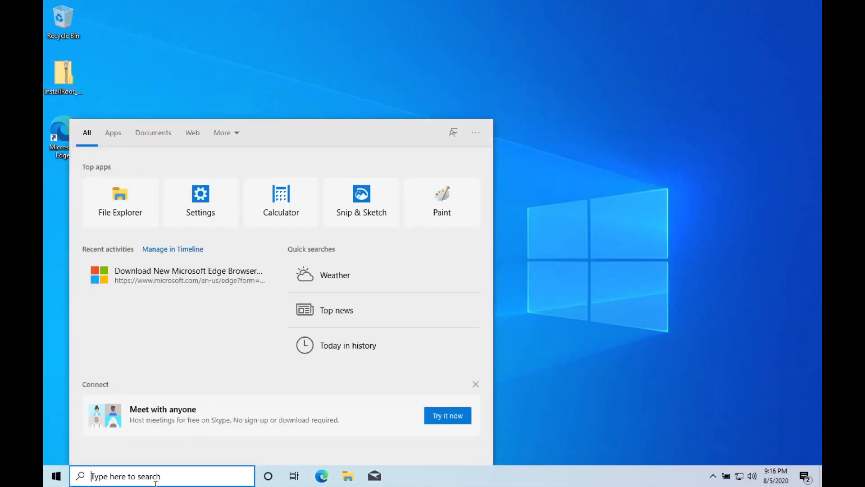
Search 'inter', pin Internet Explorer to the taskbar, and launch it from the new icon
type("in")
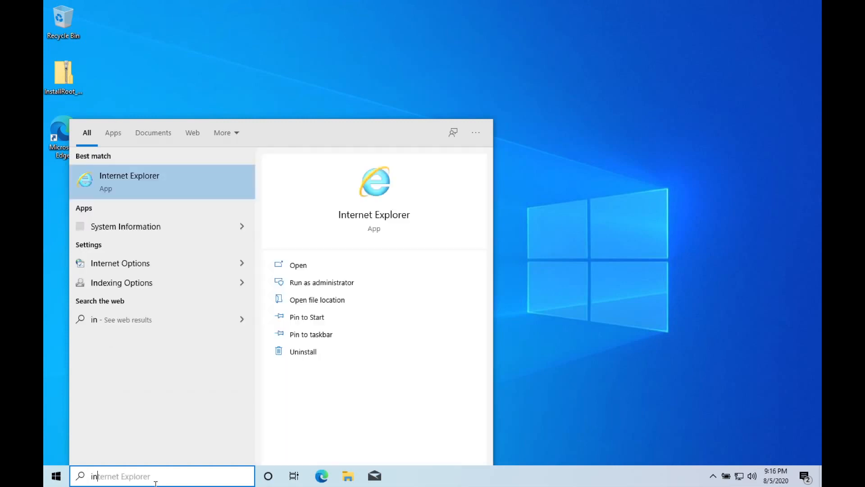
type("ter")
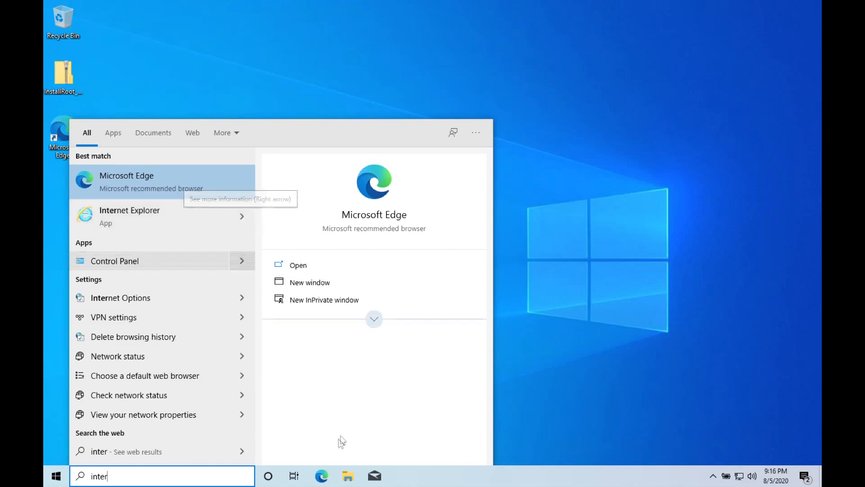
left_click(242, 215)
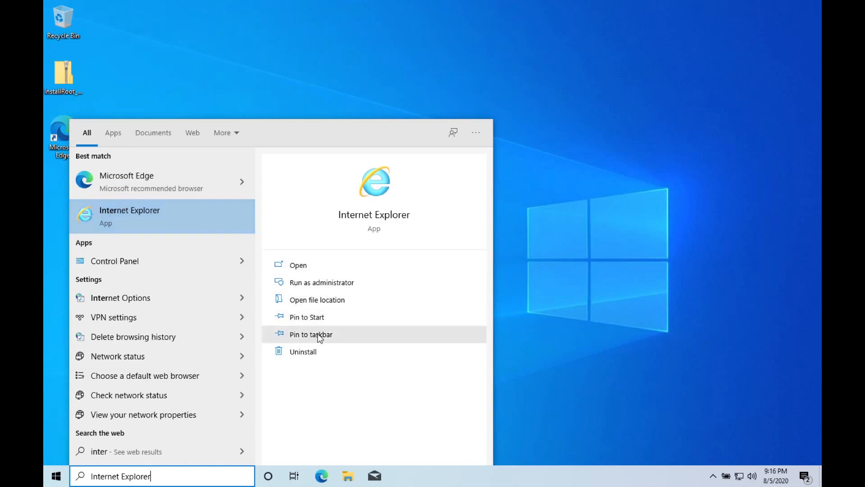
left_click(319, 335)
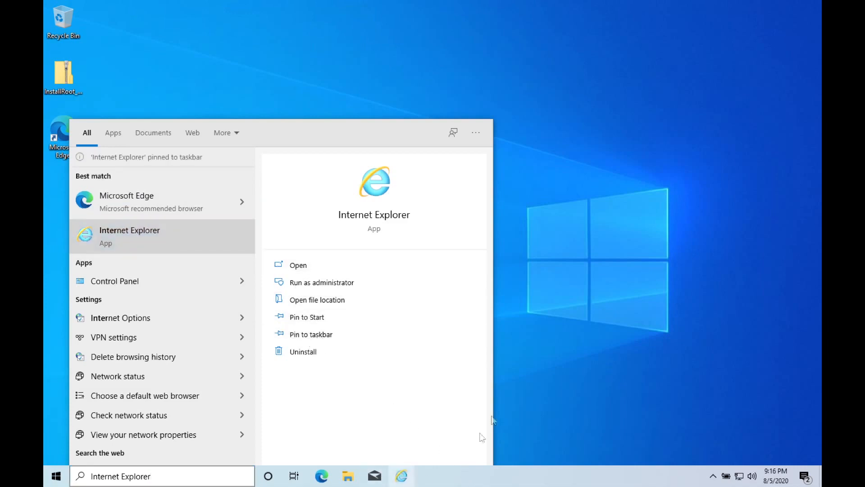
left_click(402, 476)
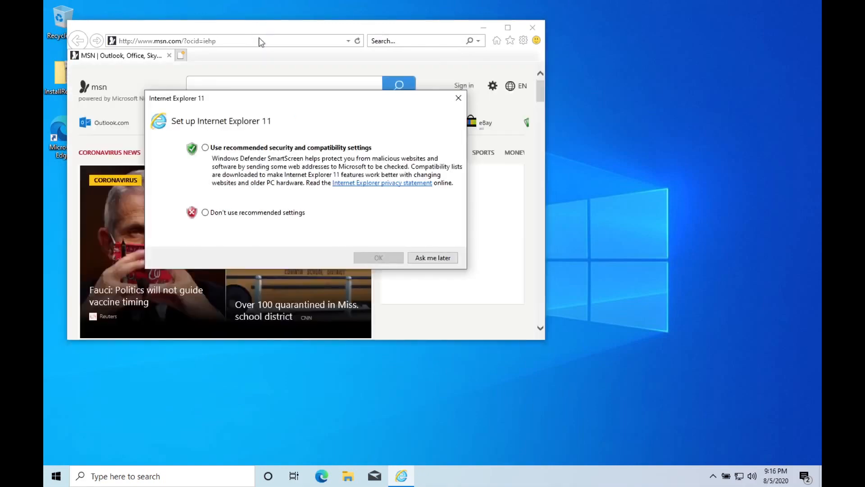
Accept Internet Explorer's recommended security settings and close the extra second tab
left_click(206, 148)
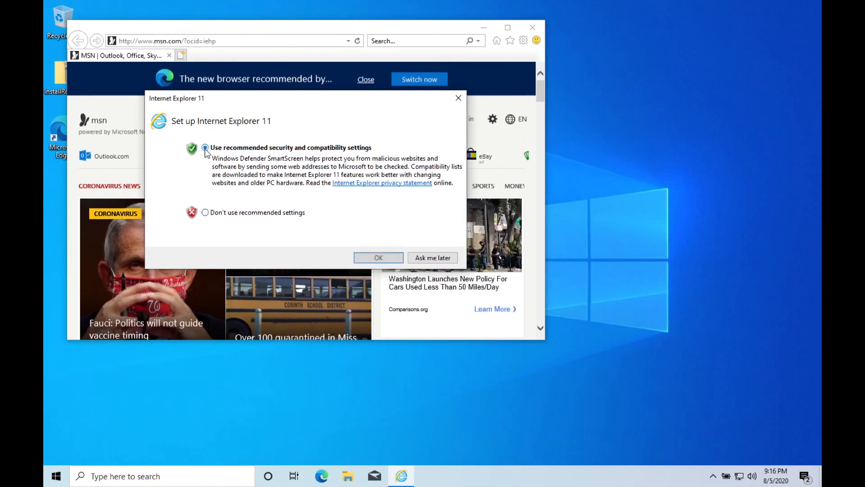
left_click(381, 256)
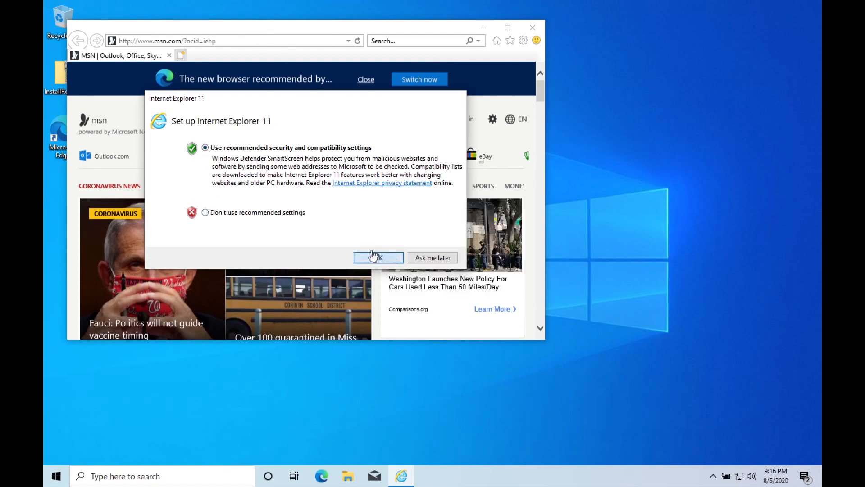
left_click(183, 58)
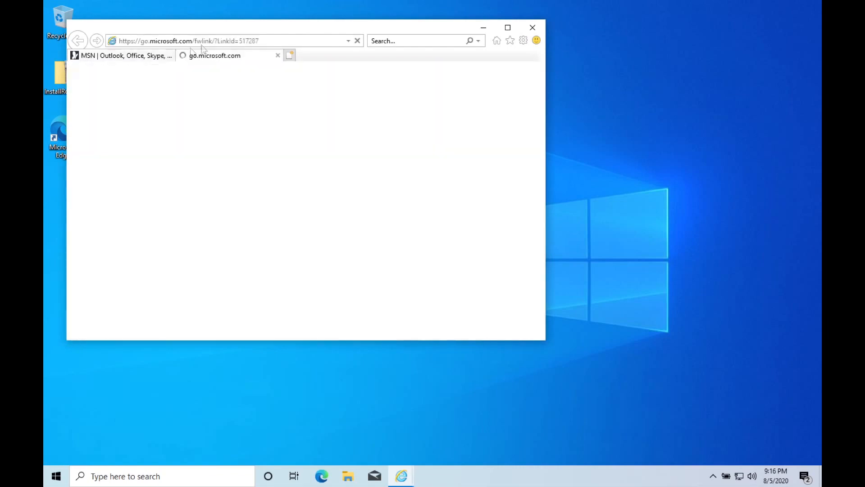
left_click(278, 56)
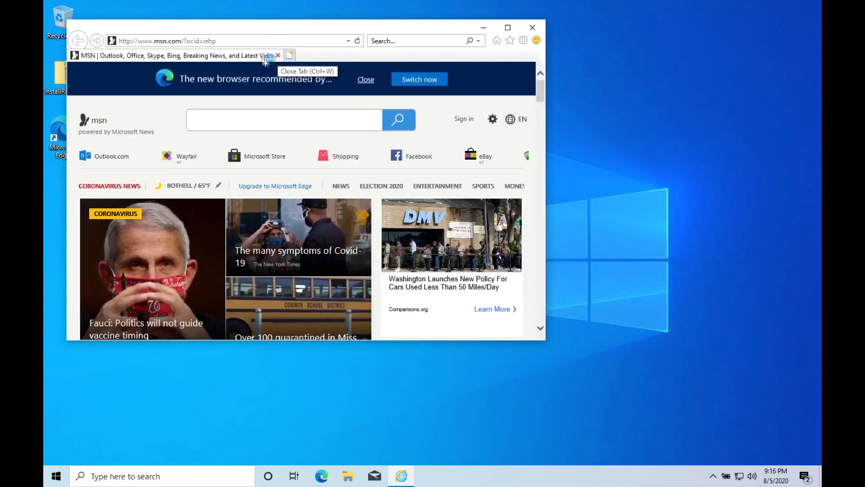
left_click(242, 40)
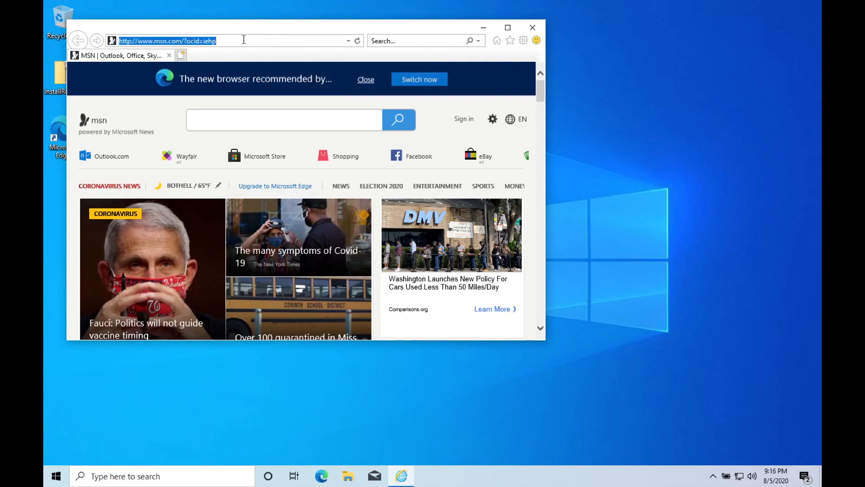
type("h")
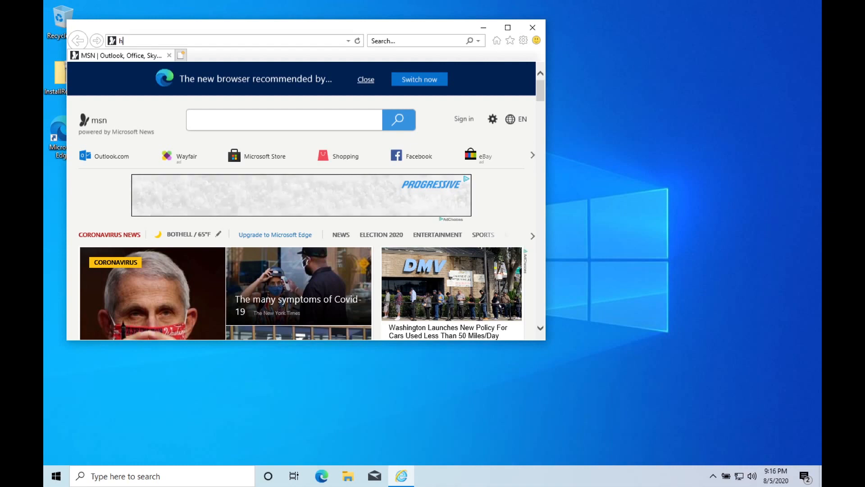
type("ttps://webmail.west.nmci.navy.mil")
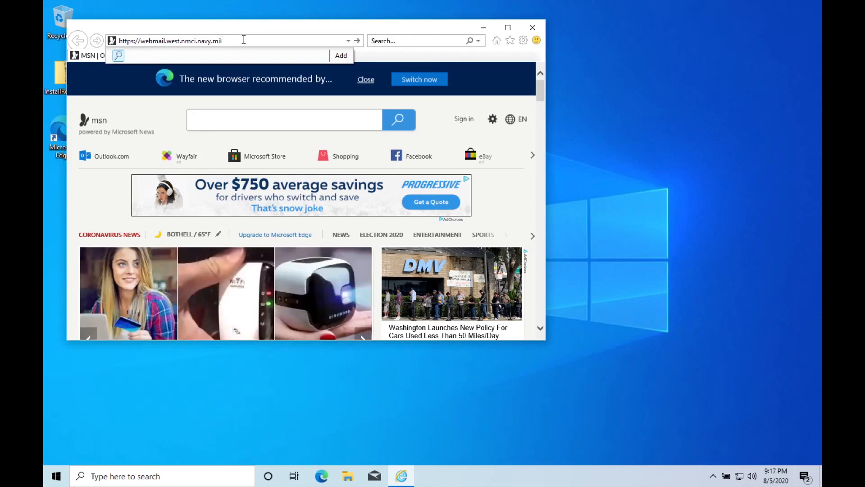
key("Return")
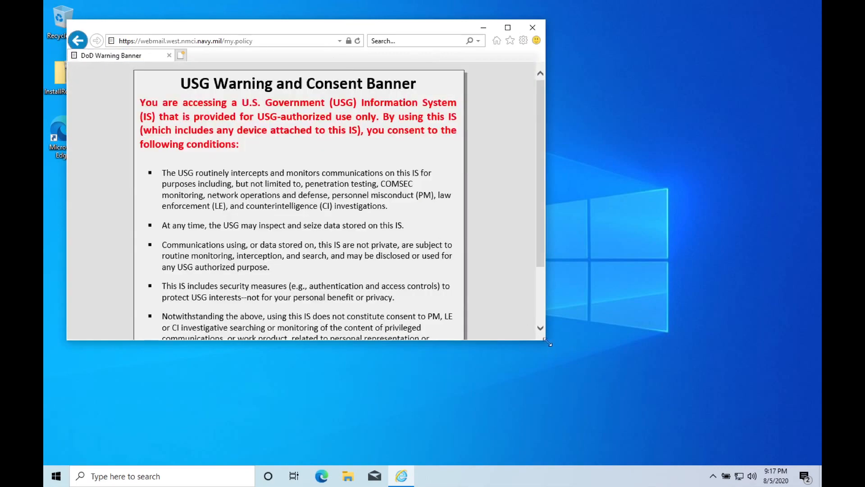
Enlarge the browser window, accept the USG consent banner, and proceed to the application
left_click_drag(545, 339, 547, 440)
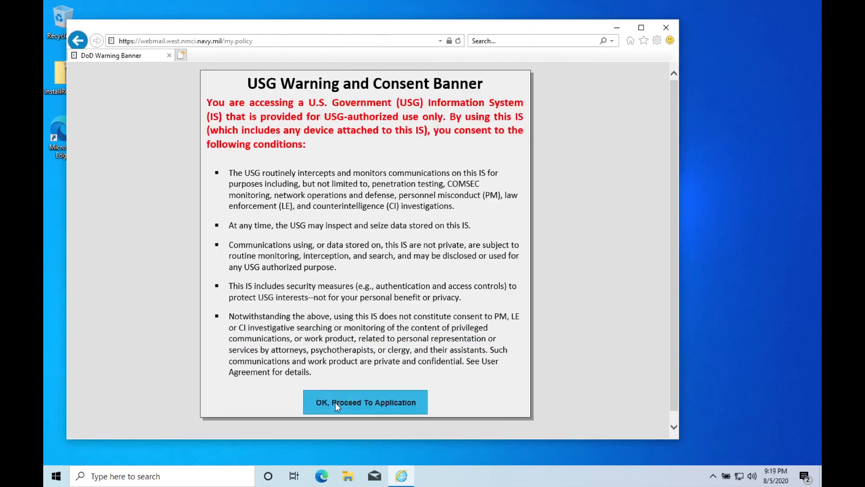
left_click(335, 402)
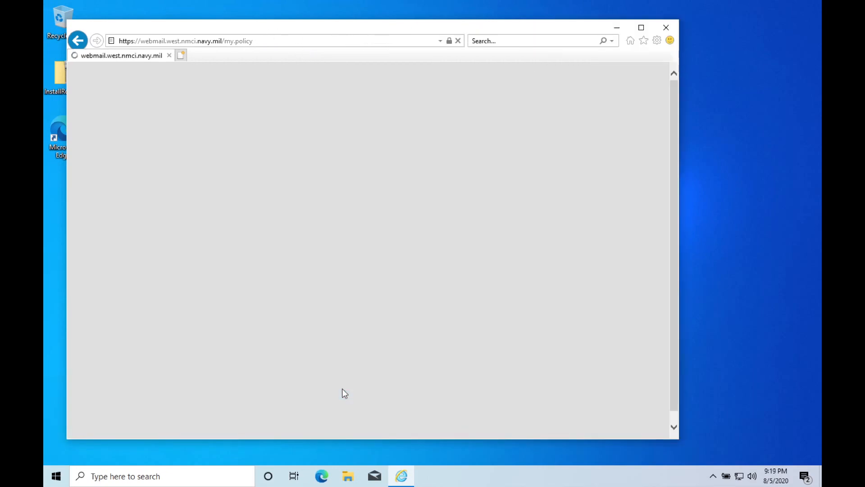
left_click(315, 290)
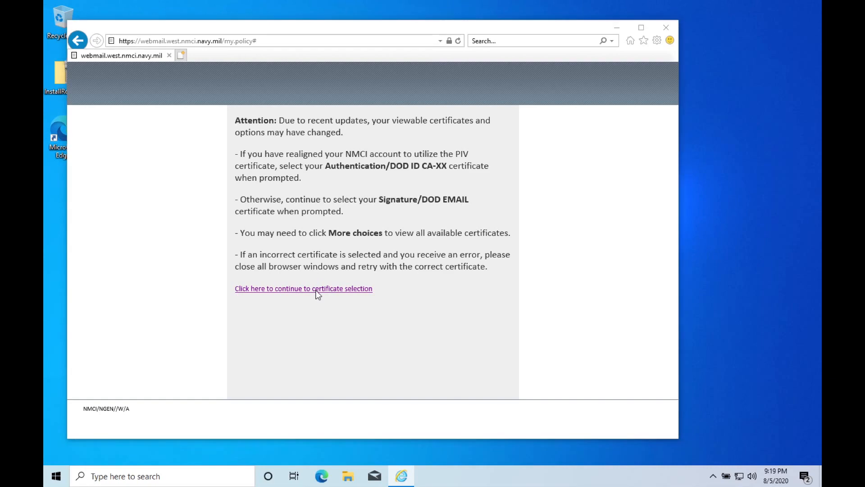
Sign in with the DOD EMAIL CA-59 certificate and enter the smart card PIN
left_click(296, 282)
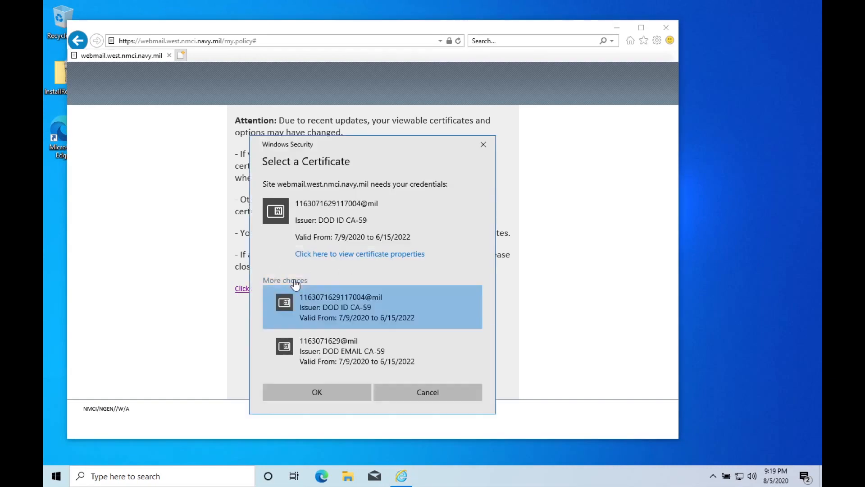
left_click(368, 356)
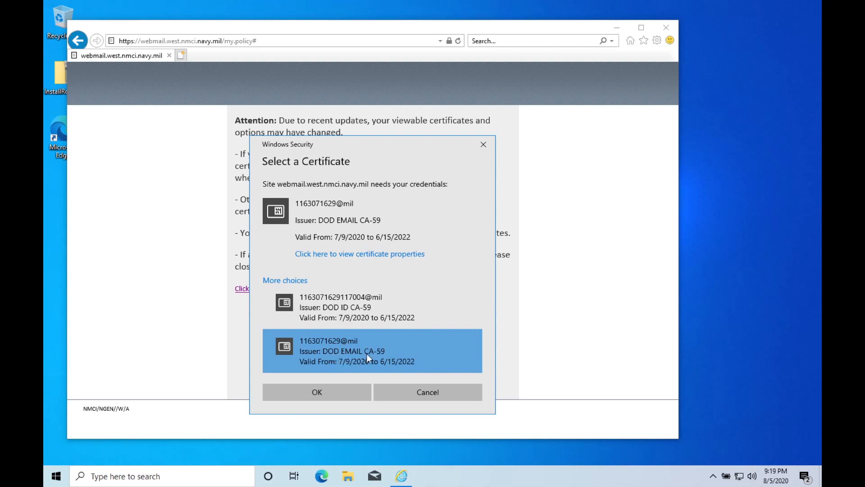
left_click(322, 389)
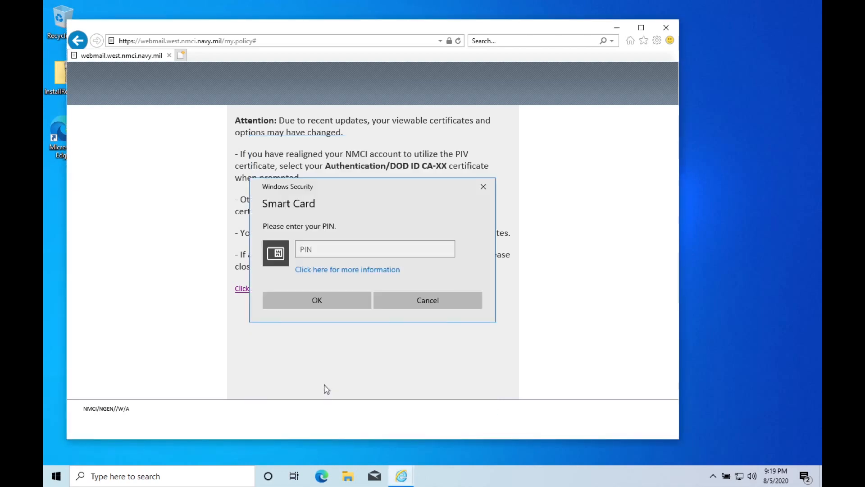
left_click(338, 251)
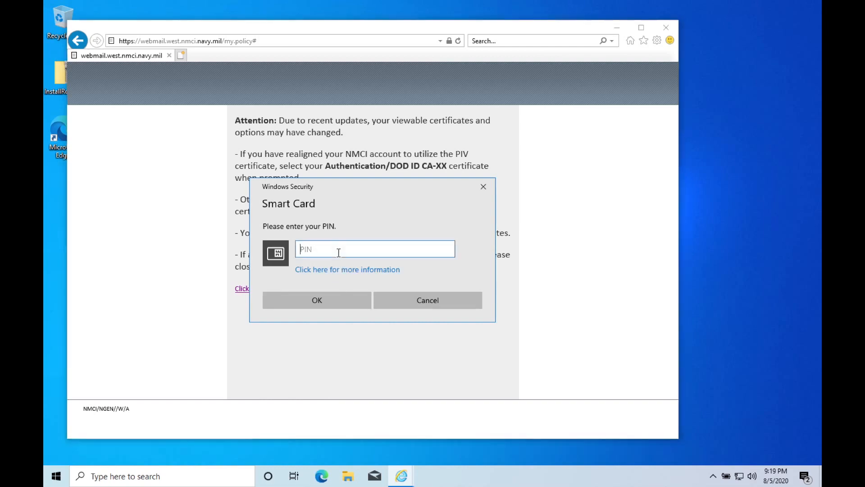
type("••••")
key("Return")
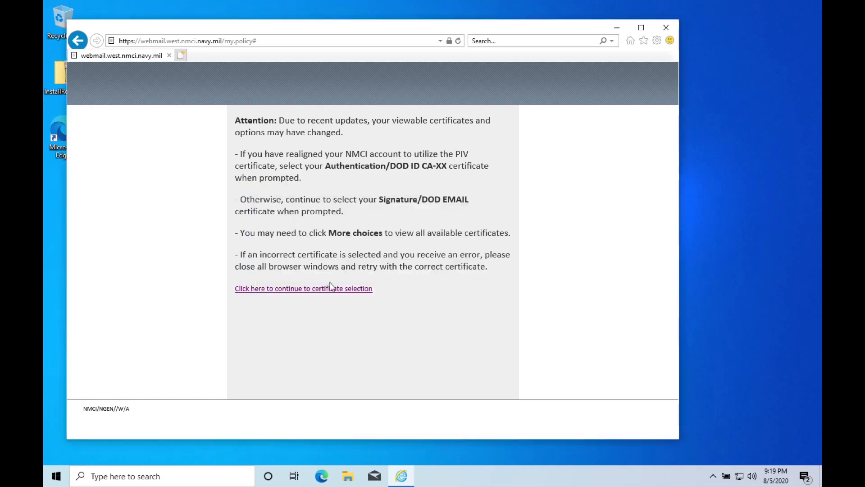
left_click(336, 288)
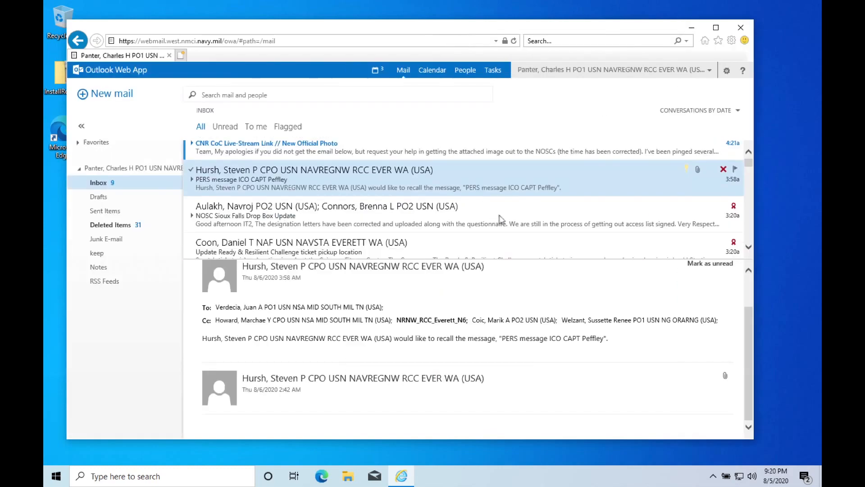
Open the STE Call message and always allow pop-ups from this site
scroll(500, 219, "down", 5)
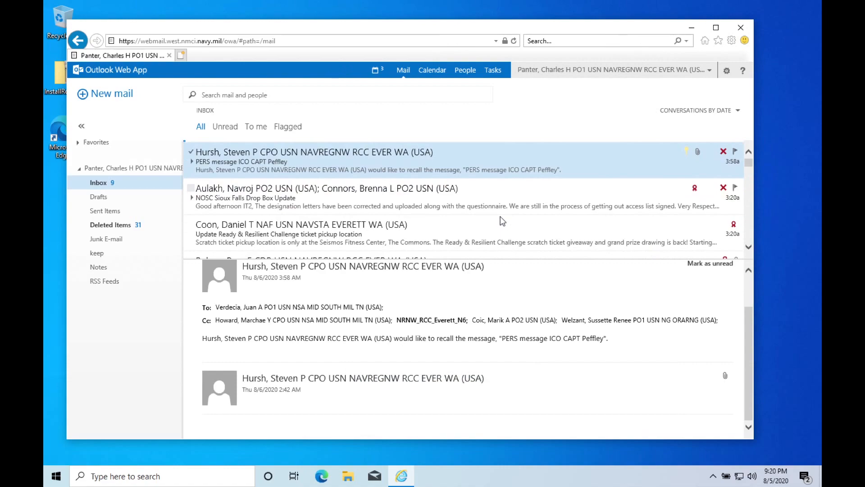
scroll(501, 221, "down", 5)
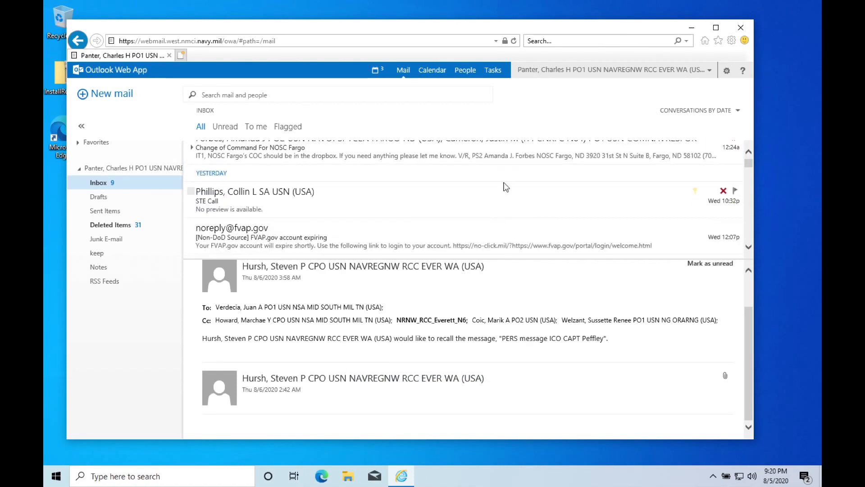
left_click(503, 189)
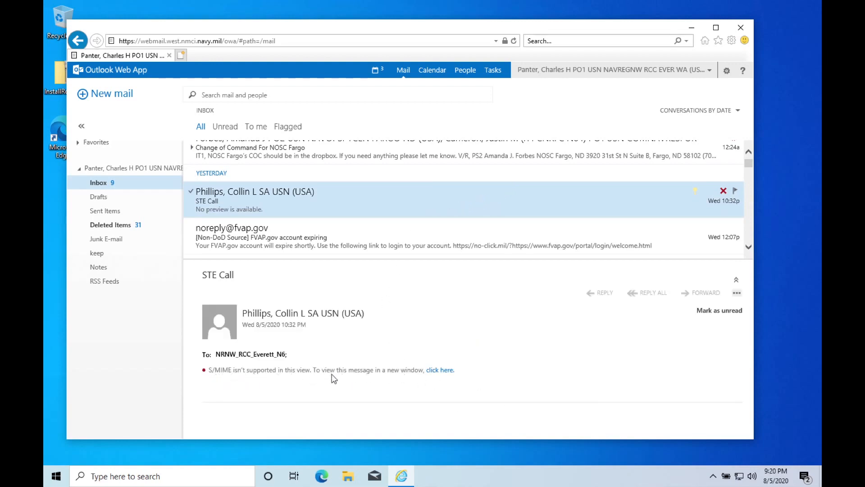
left_click(446, 374)
left_click(614, 426)
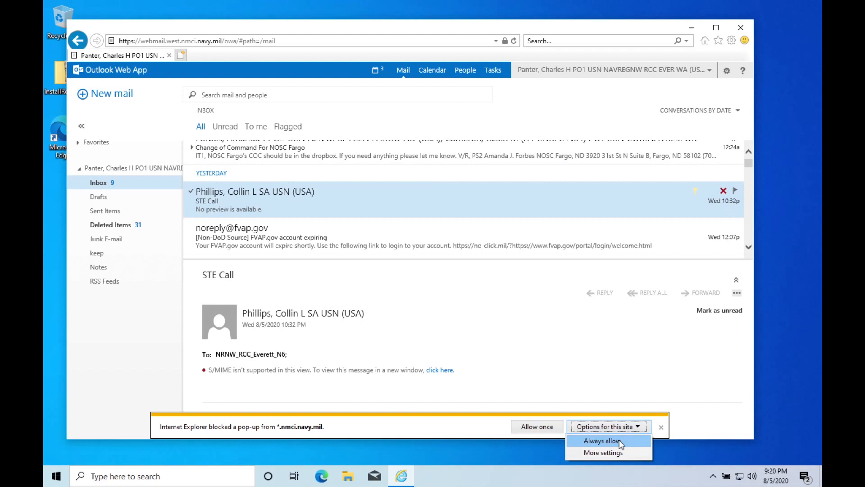
left_click(621, 441)
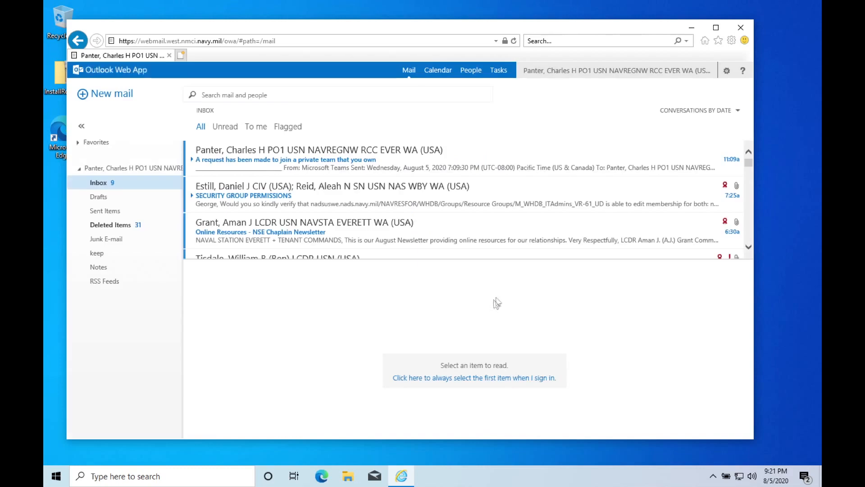
Reopen the STE Call message in its own window
scroll(514, 232, "down", 1)
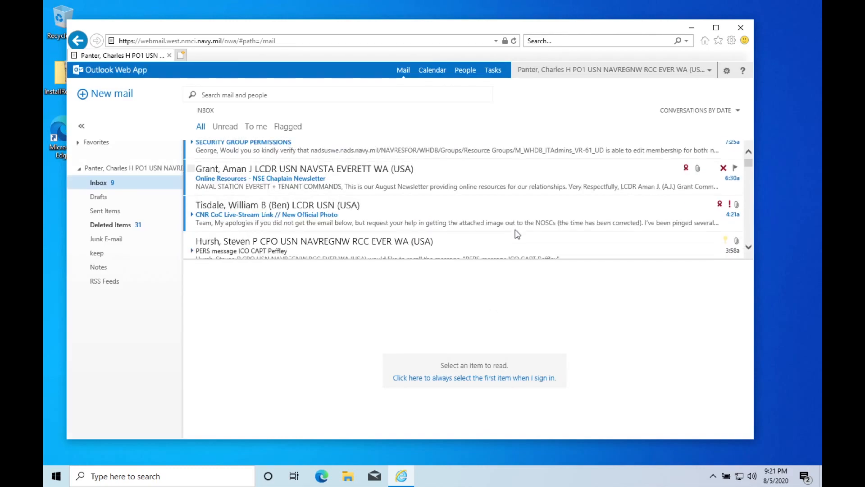
scroll(515, 230, "down", 2)
scroll(520, 234, "down", 4)
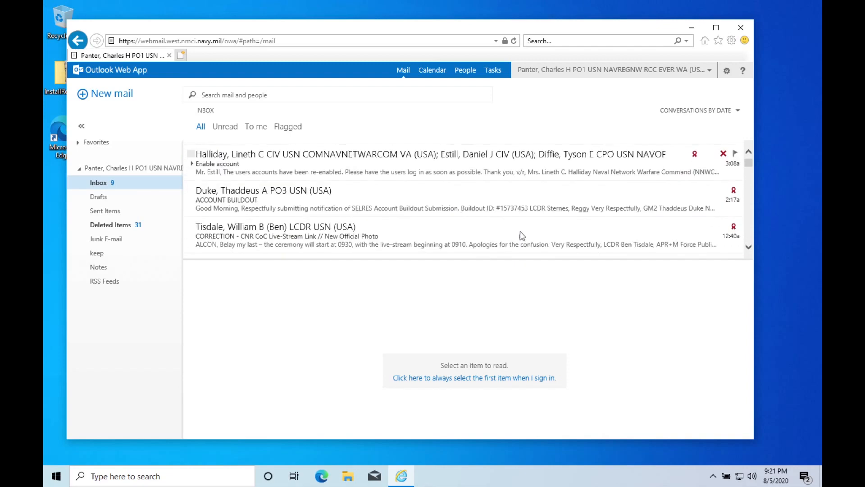
scroll(522, 236, "down", 1)
scroll(523, 230, "down", 2)
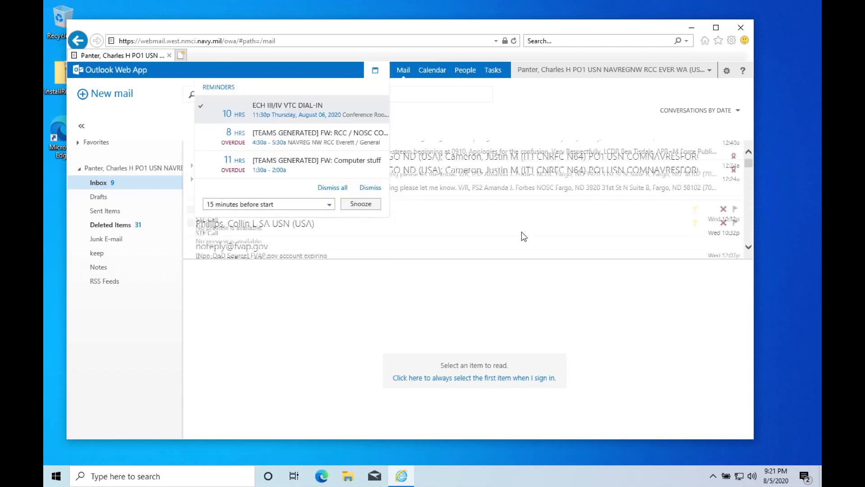
left_click(535, 216)
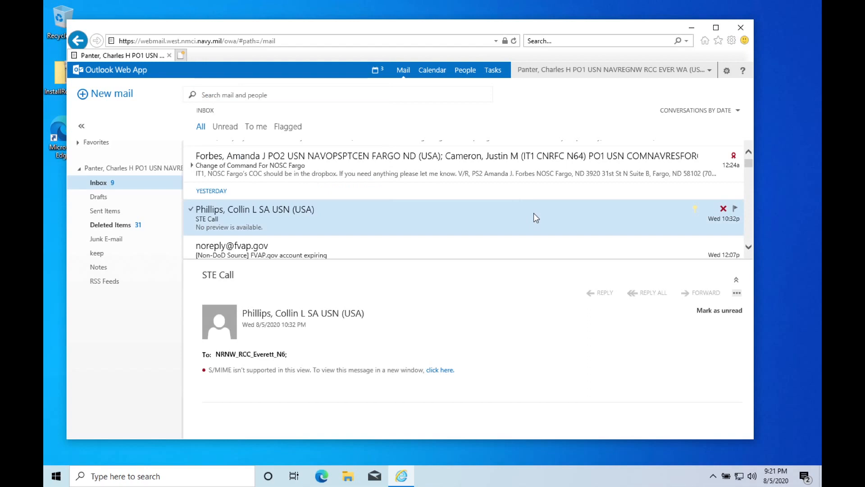
left_click(444, 371)
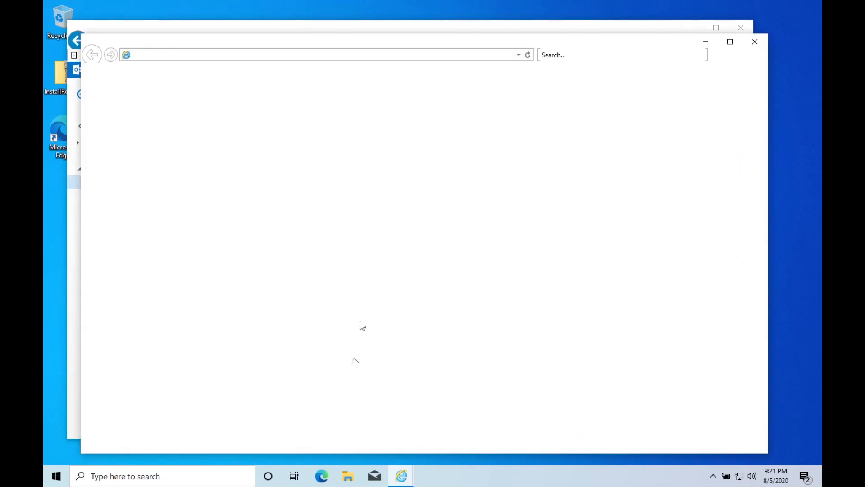
Install the S/MIME control via owasmime.msi, then close the STE Call window and Internet Explorer
left_click(397, 428)
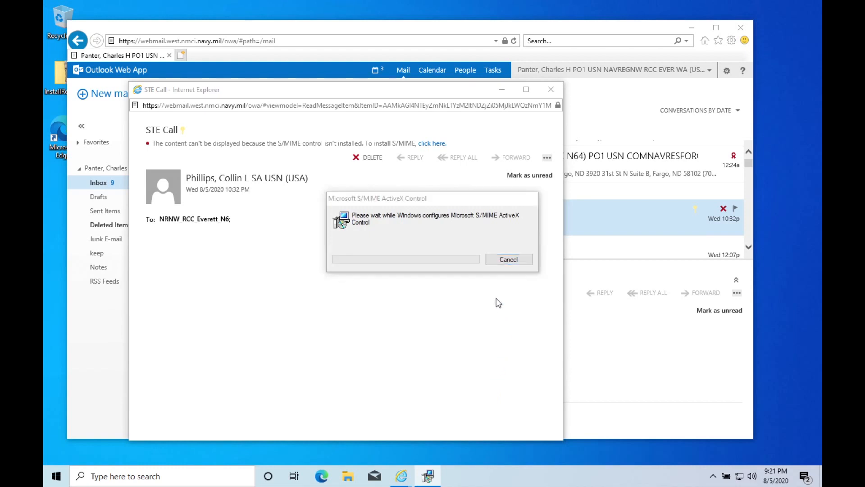
left_click(517, 277)
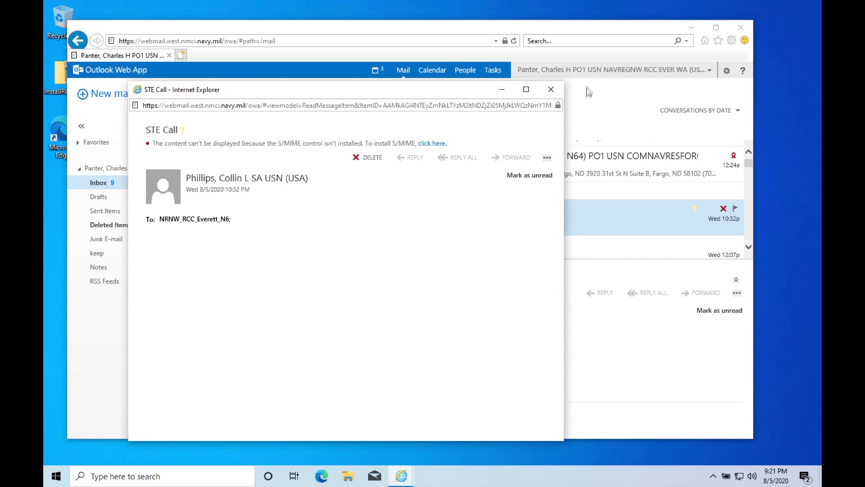
left_click(550, 89)
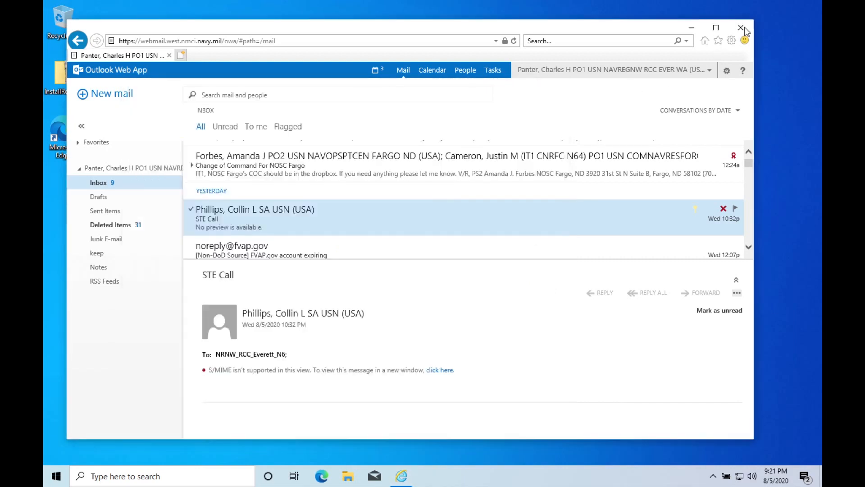
left_click(742, 29)
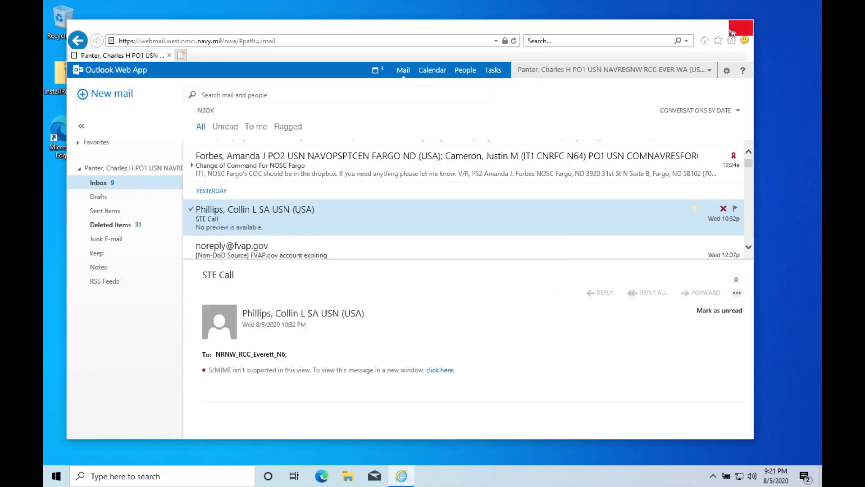
left_click(741, 27)
Clear the InstallRoot zip selection, then shut down Windows 10 via Start's power options
left_click(162, 151)
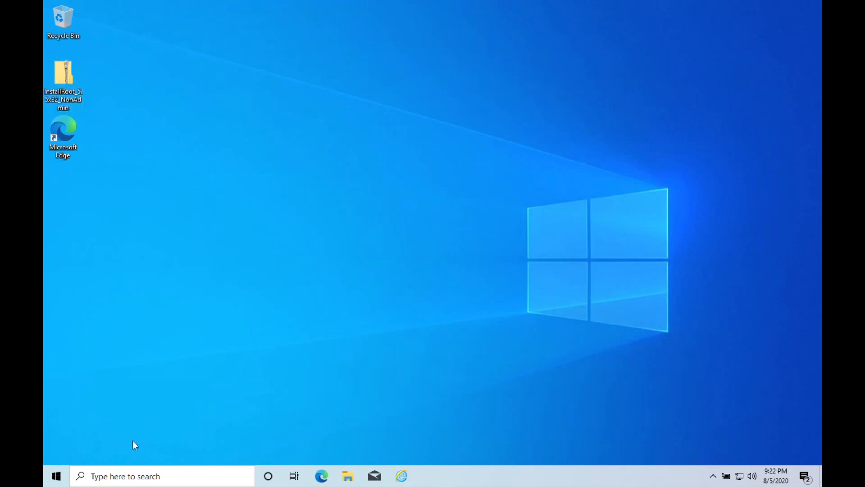
left_click(56, 477)
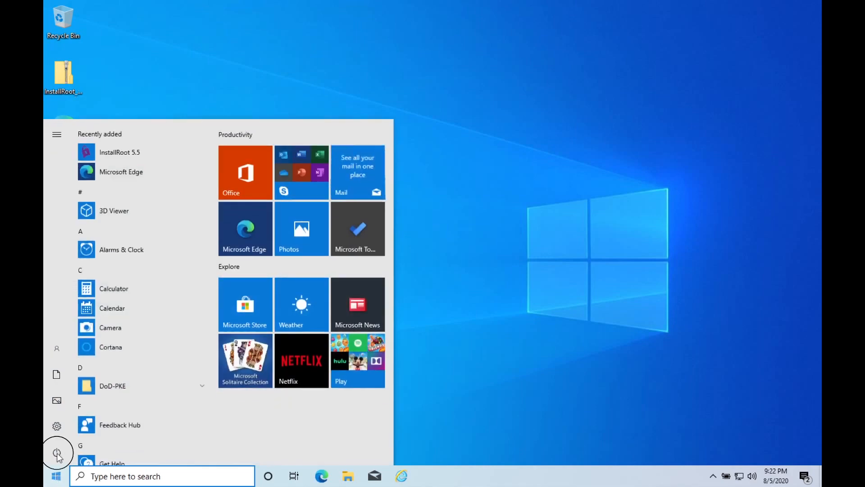
left_click(57, 453)
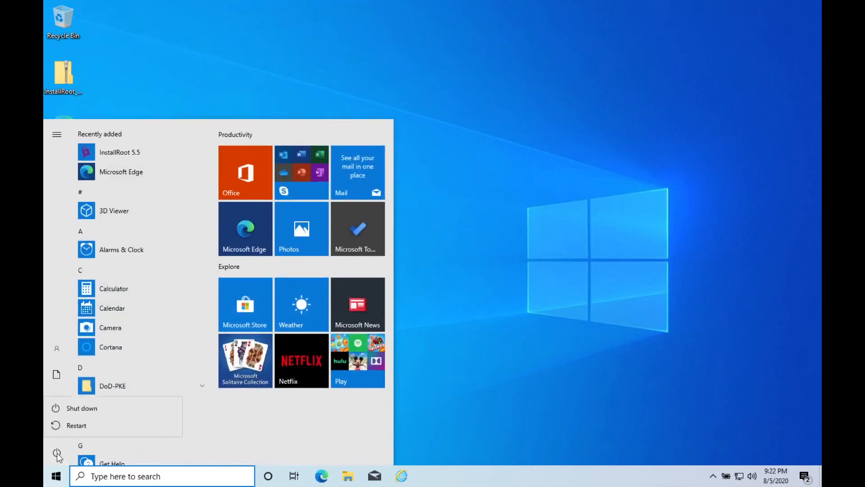
left_click(95, 412)
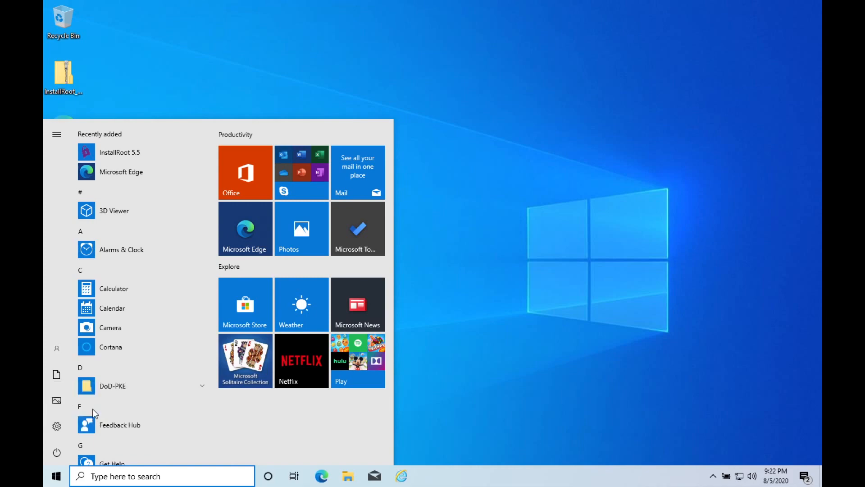